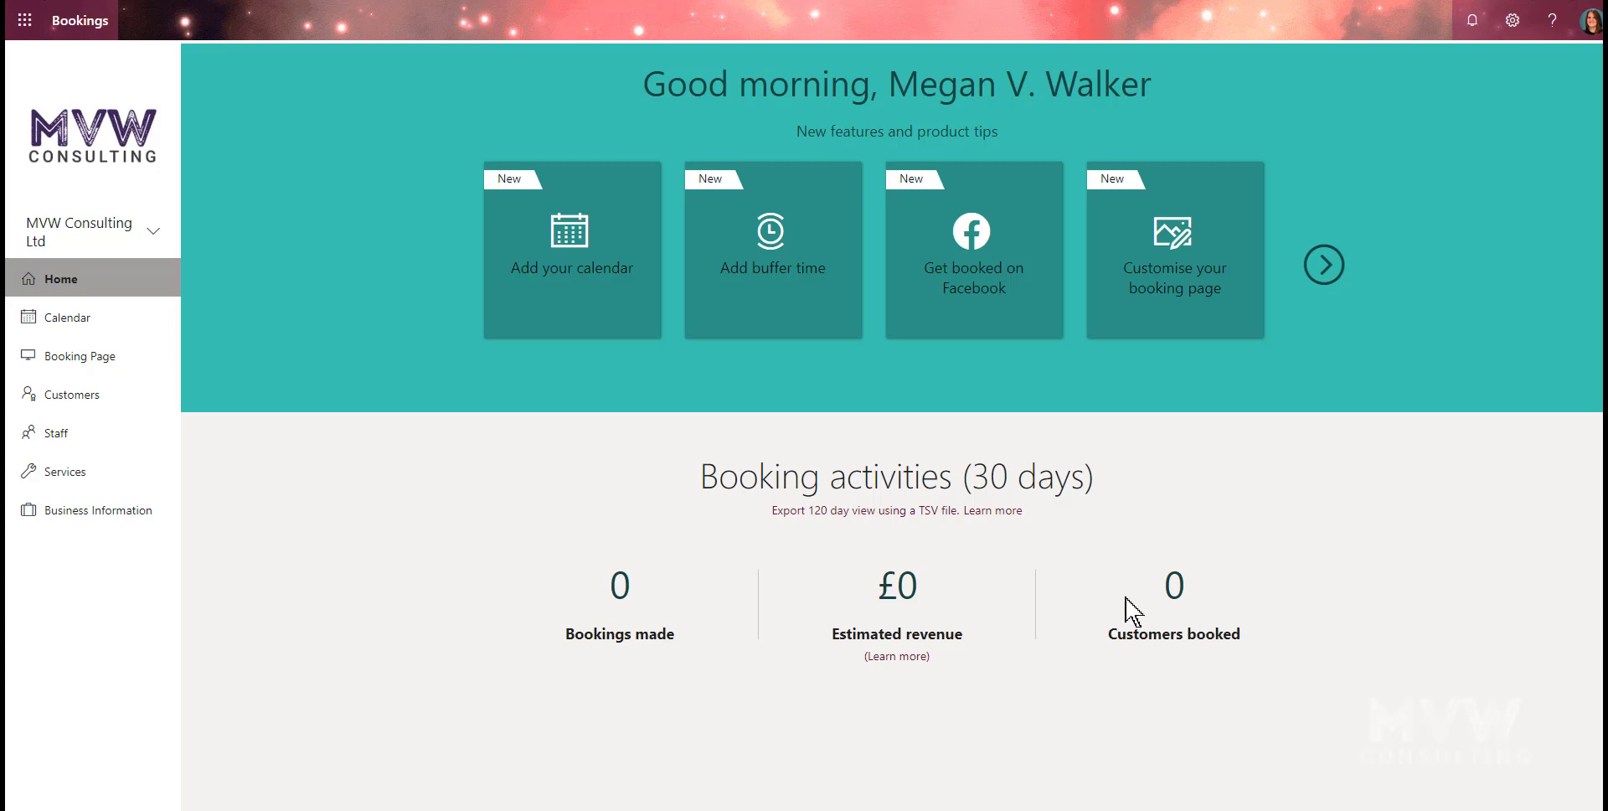
Open the Initial consult service for editing and rename it "Initial Free Consultation".
click(89, 478)
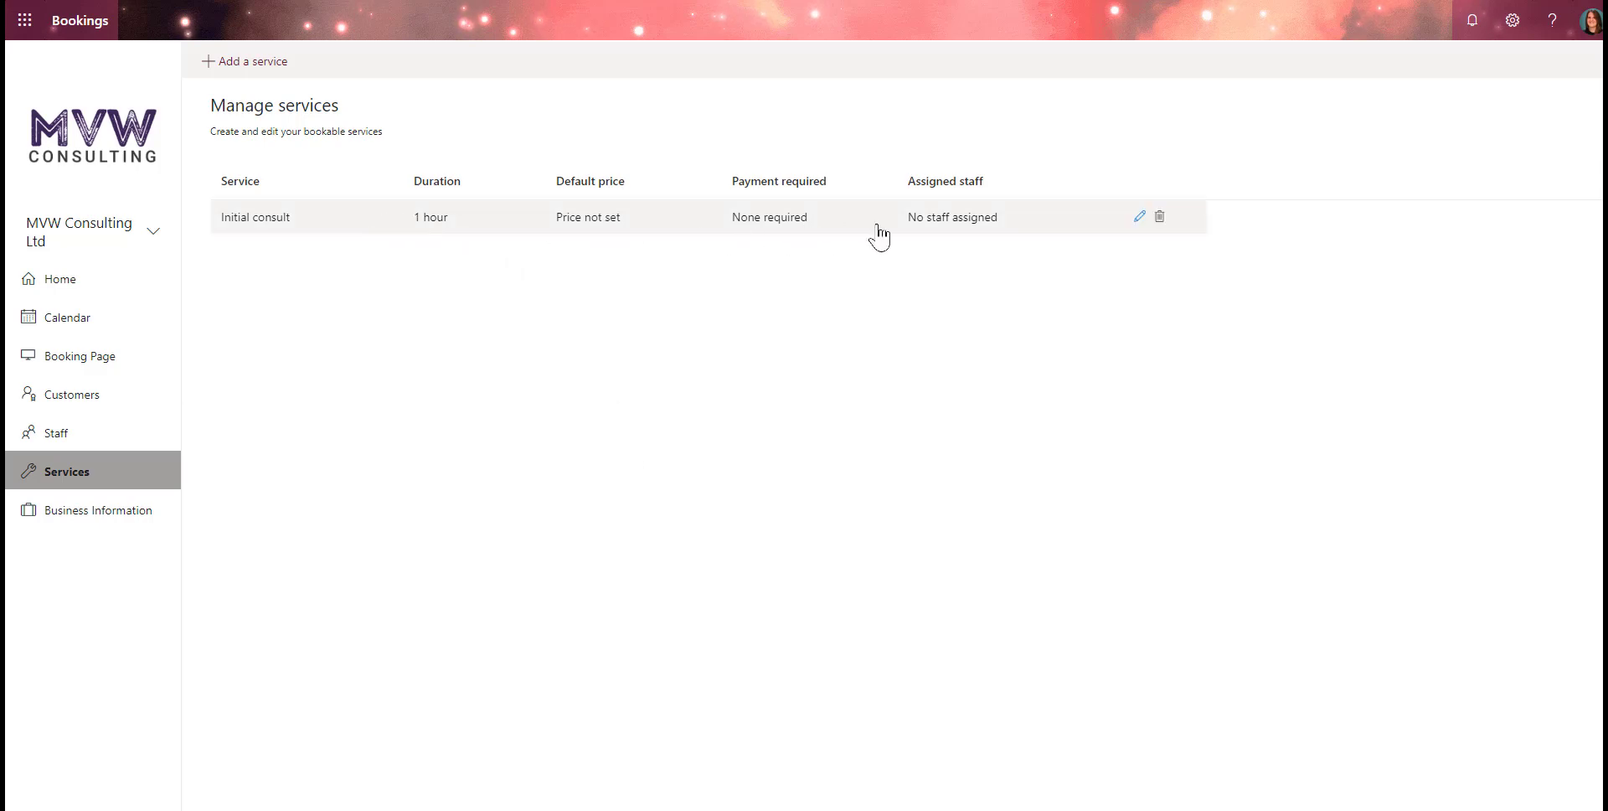
mouse_move(1202, 222)
click(280, 220)
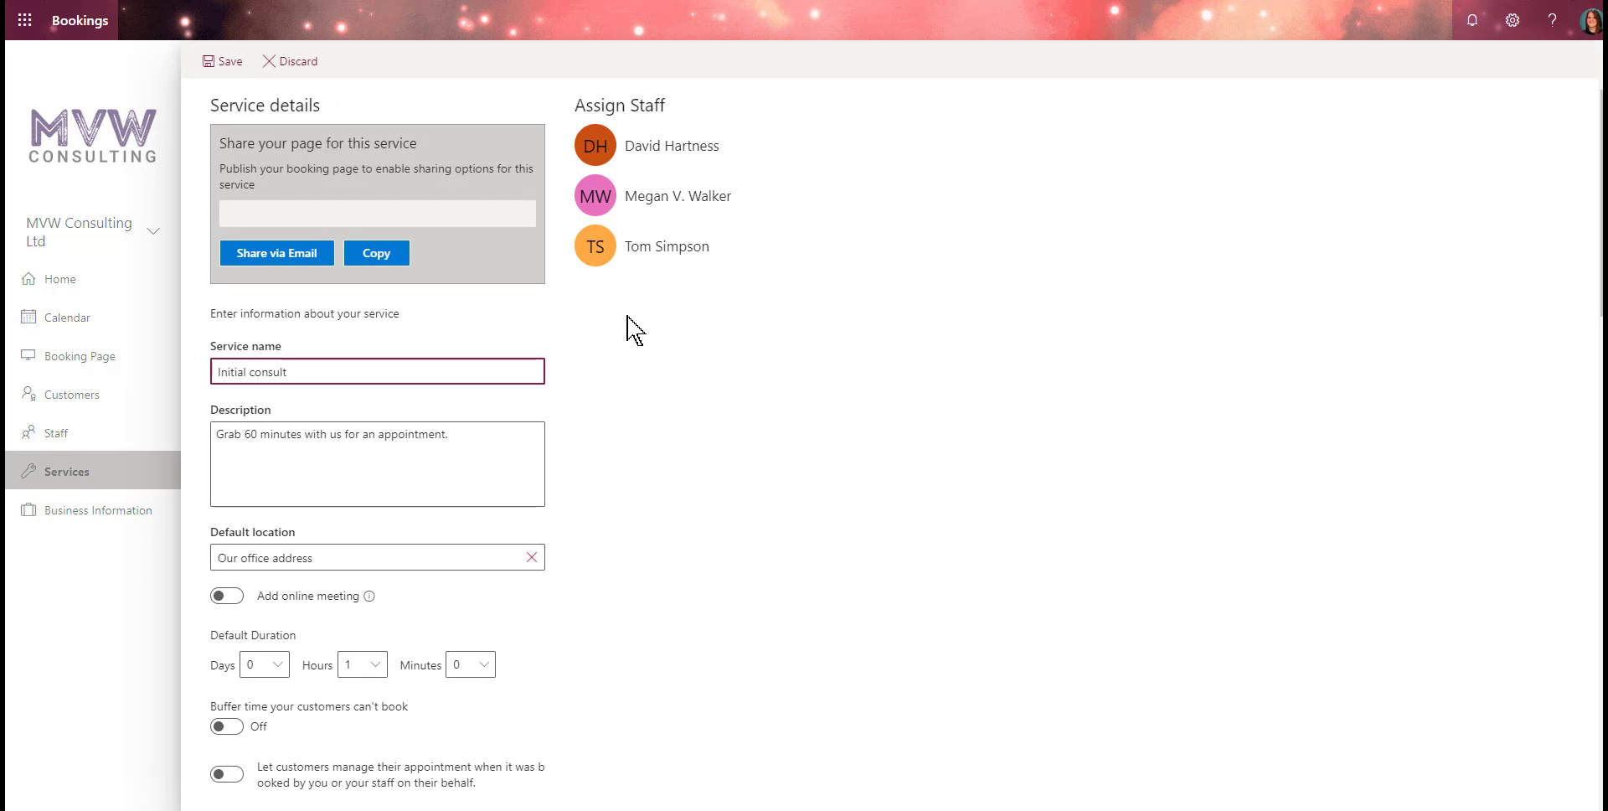
drag(399, 371, 156, 377)
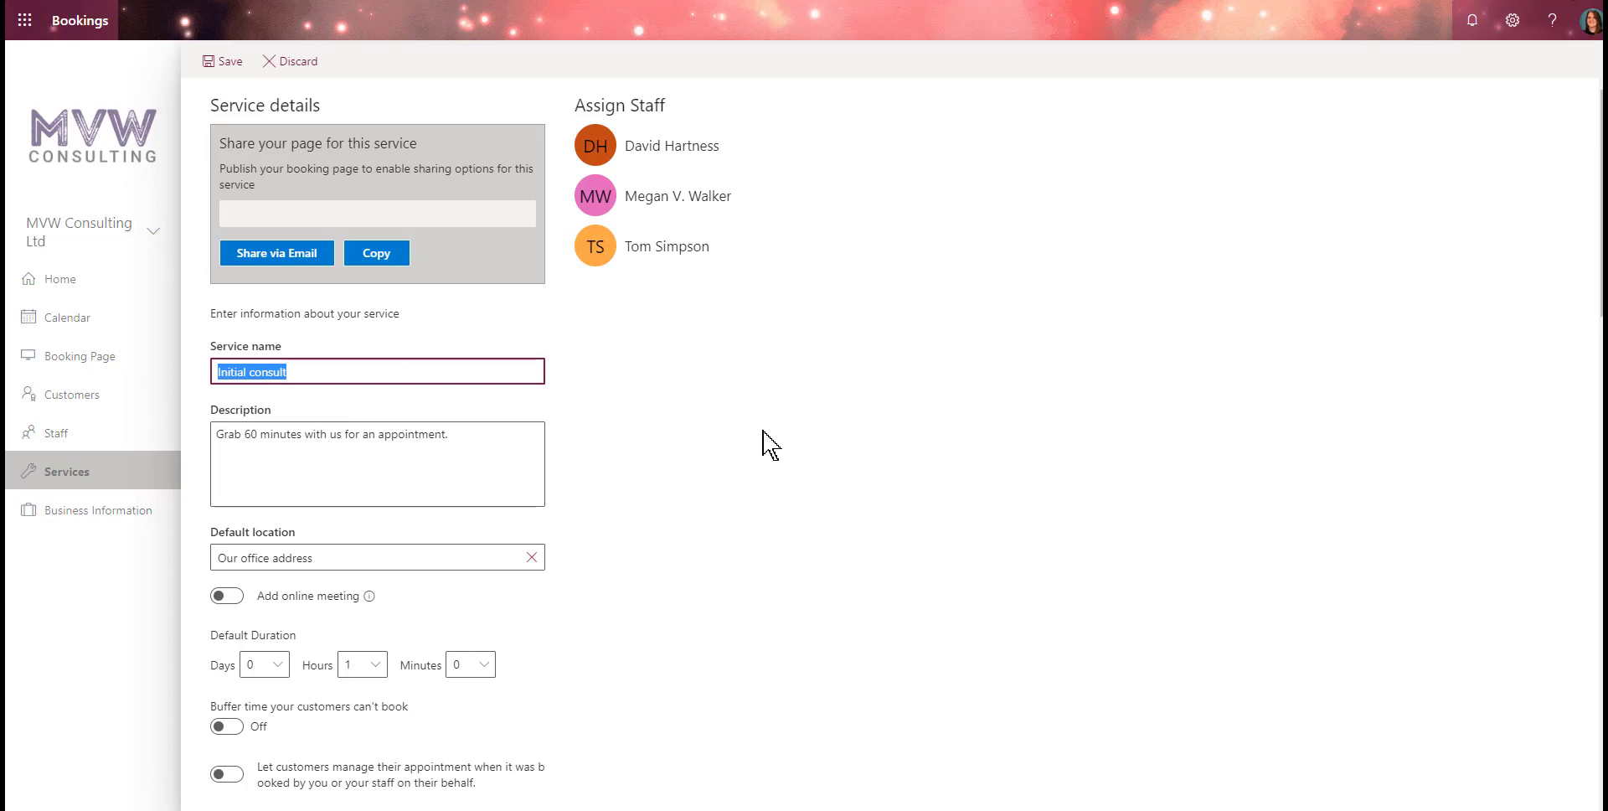
text(Init)
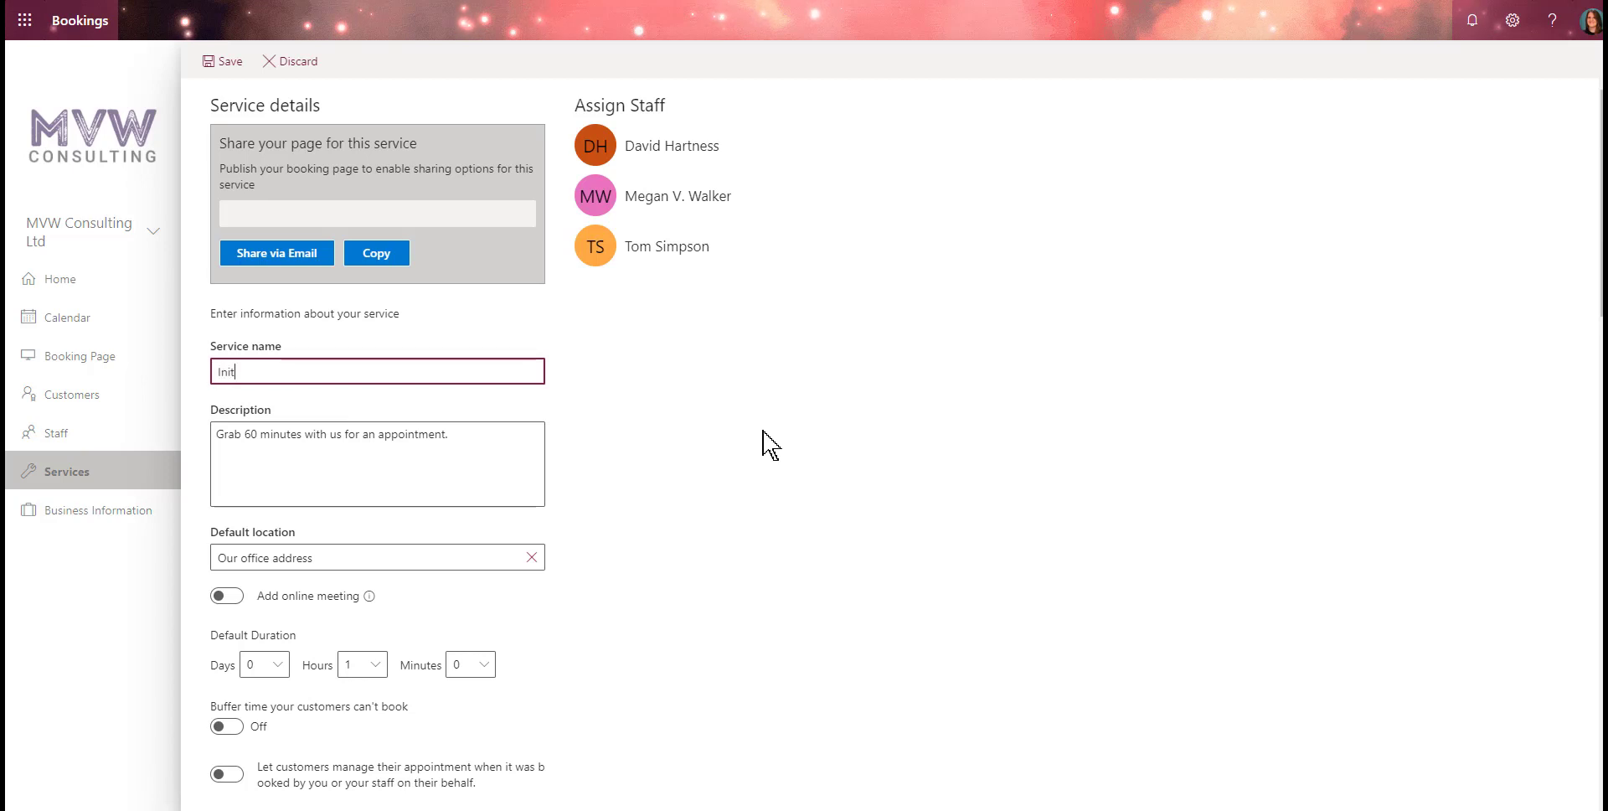
text(ial Free Consultation)
Replace the service description with "15 minute consultation to discuss issues with a consultant.".
click(444, 469)
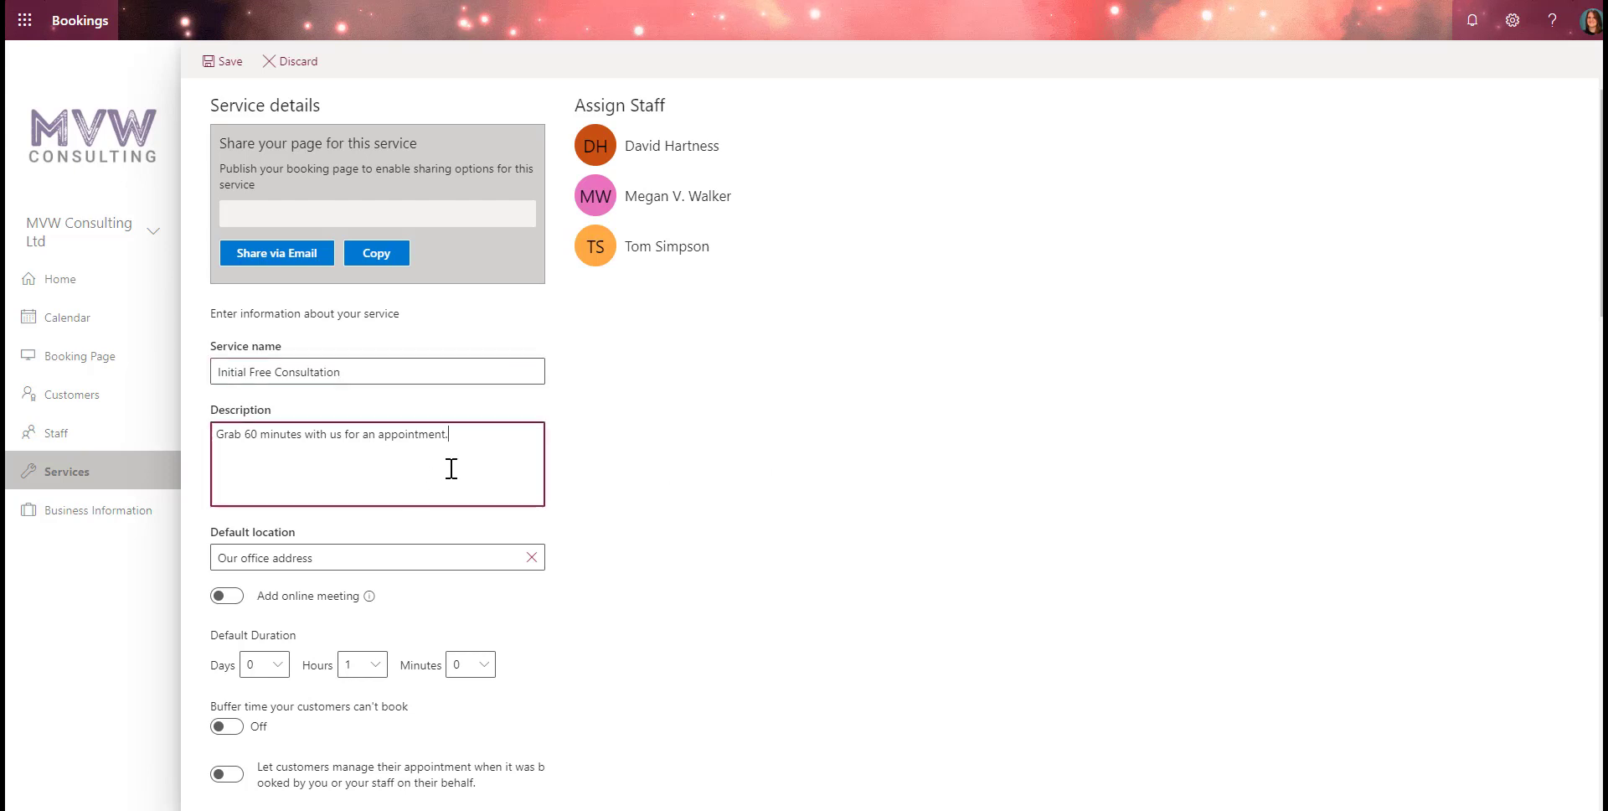
key(ctrl+a)
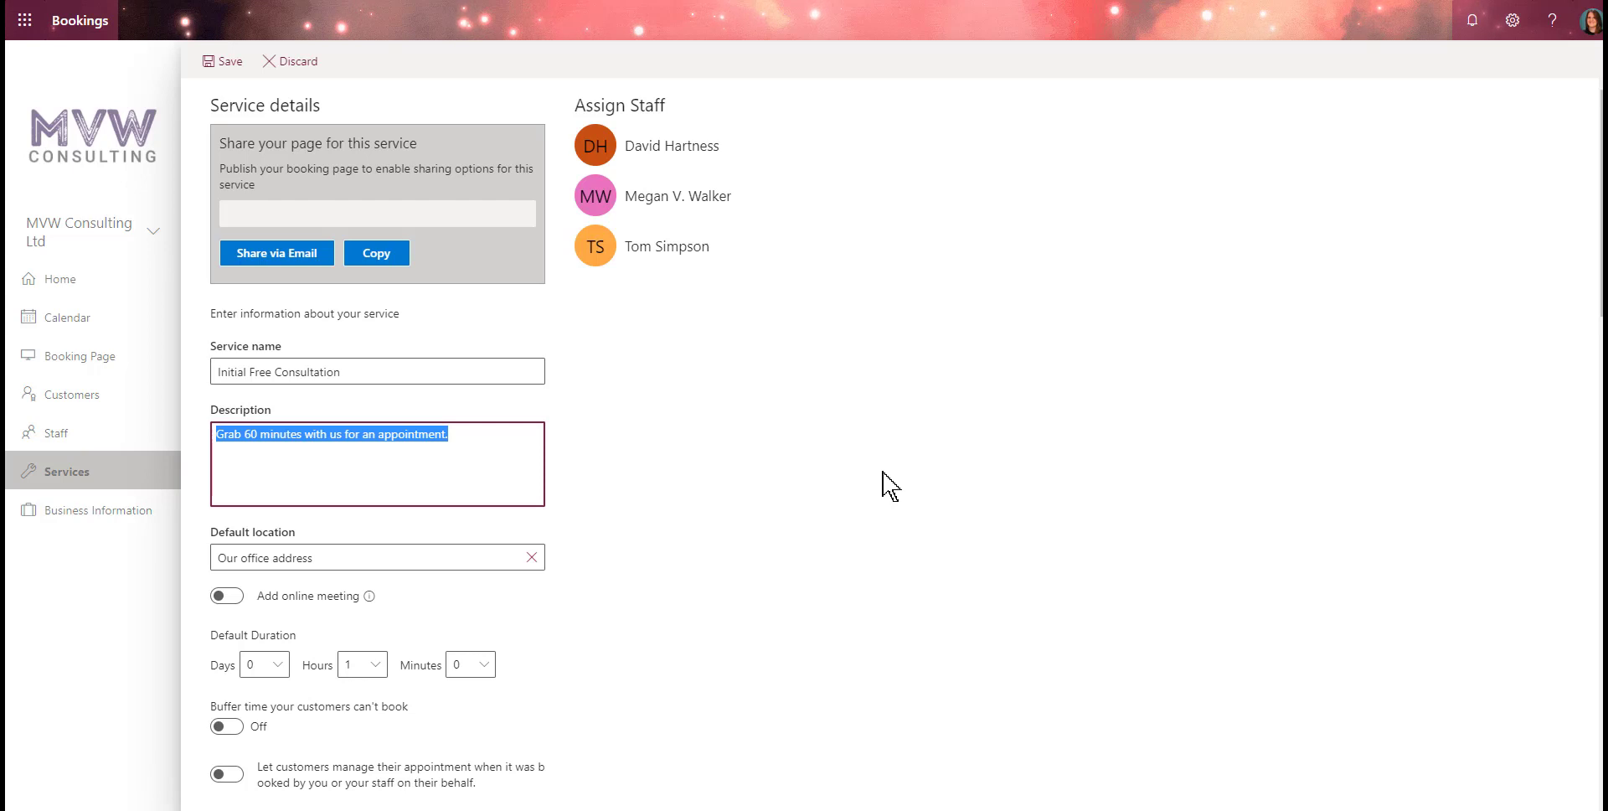
text(15 minu)
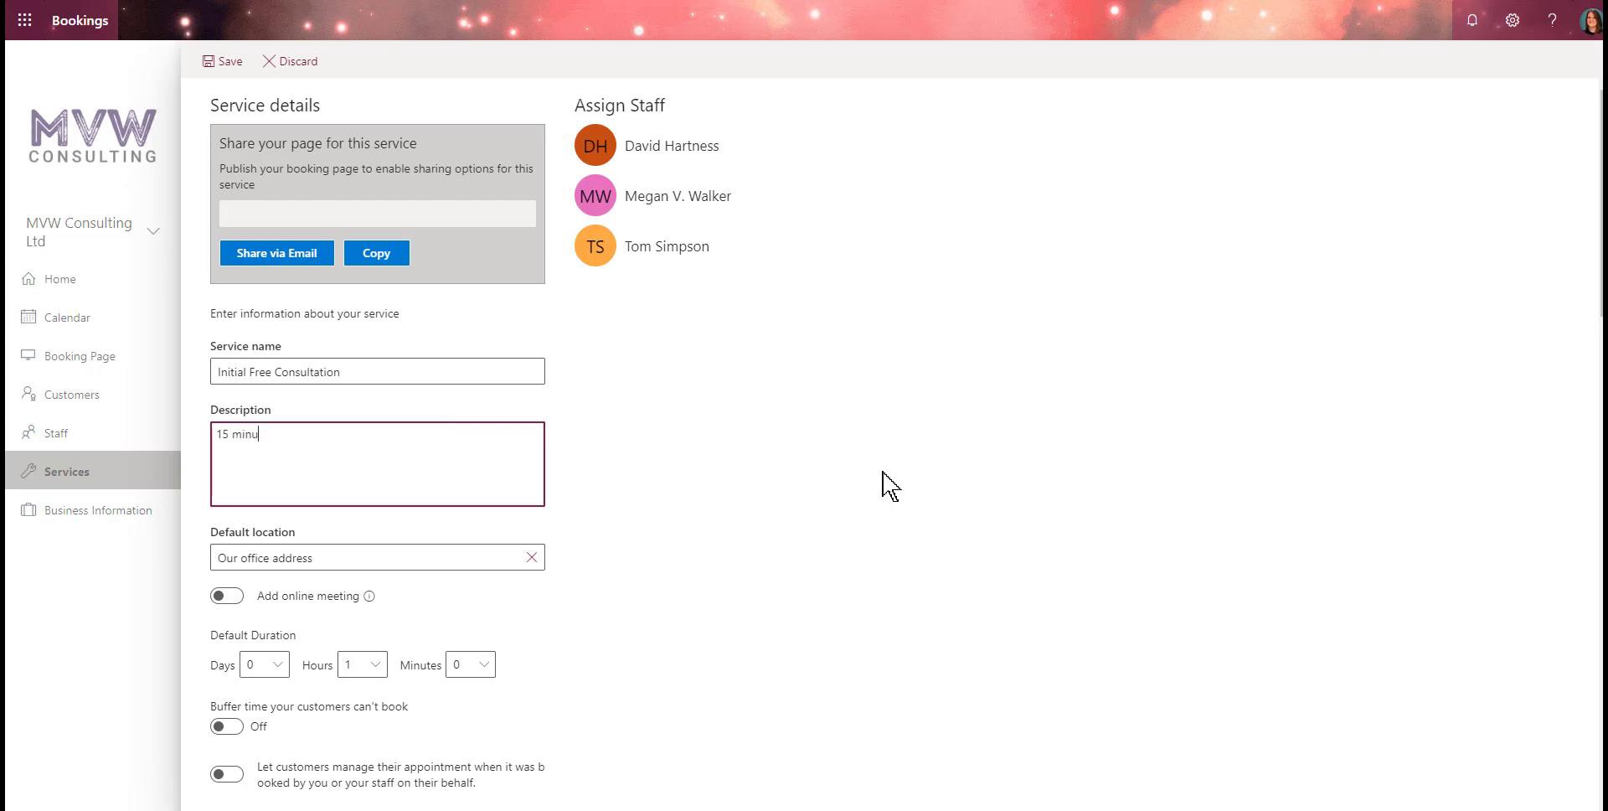
text(te consultation to discuss issues wi)
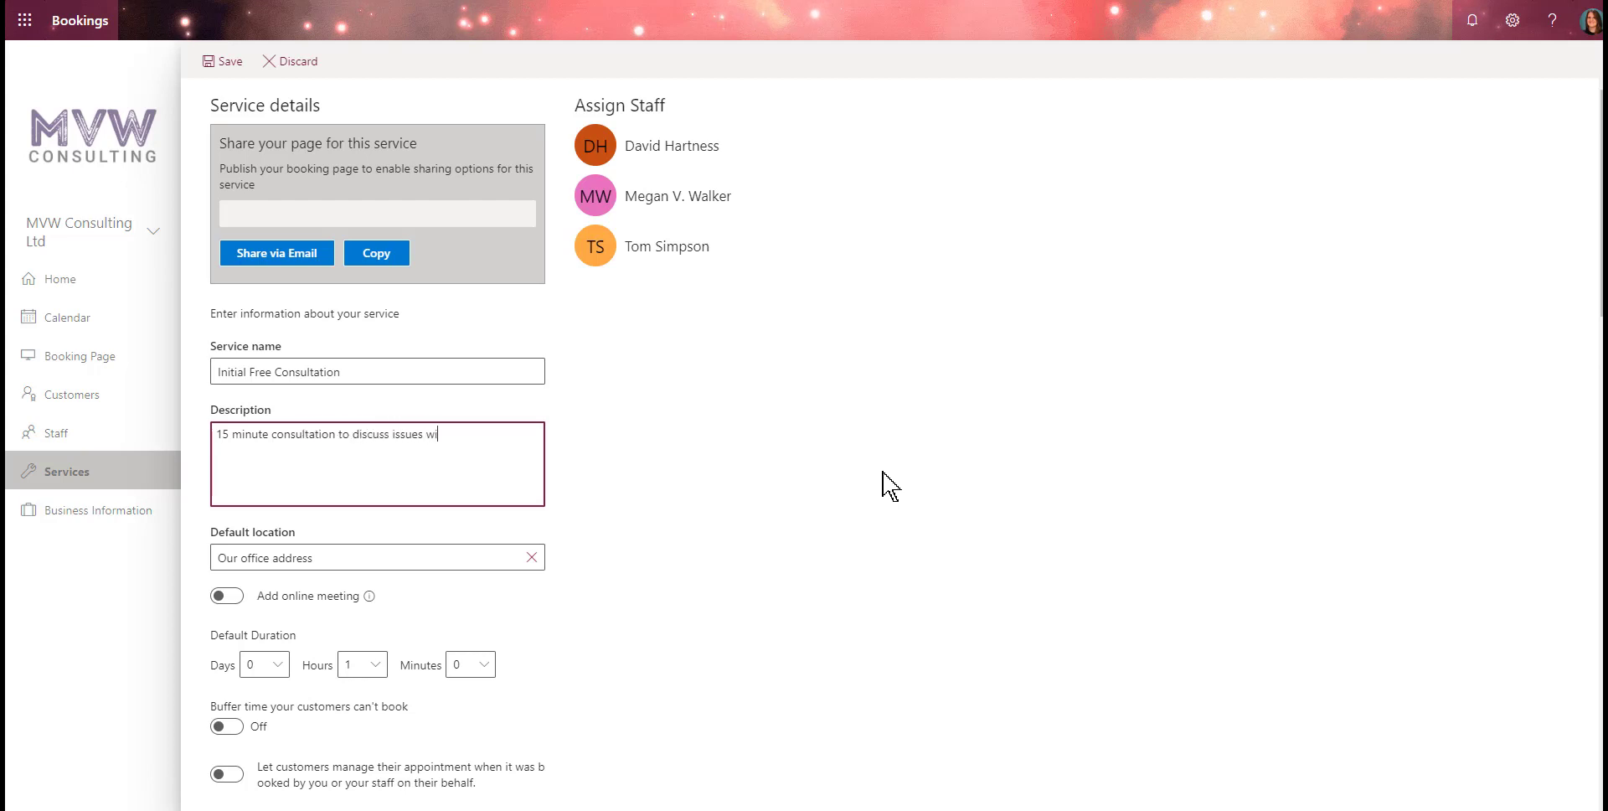
text(th a consultant.)
Replace the service's default location with the office's street address and city.
click(489, 563)
drag(304, 558, 153, 576)
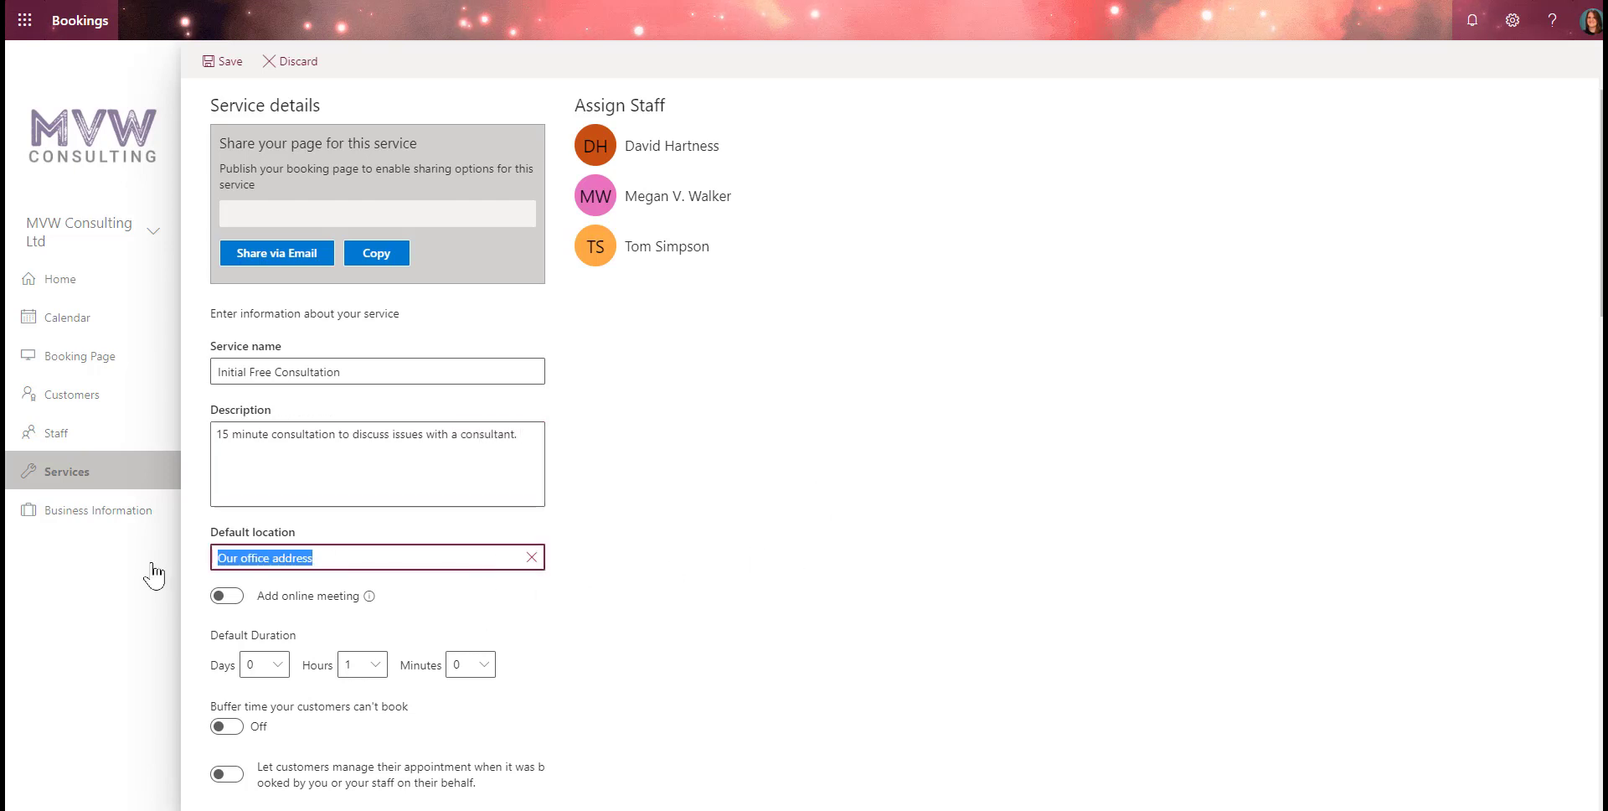
text(1 Main )
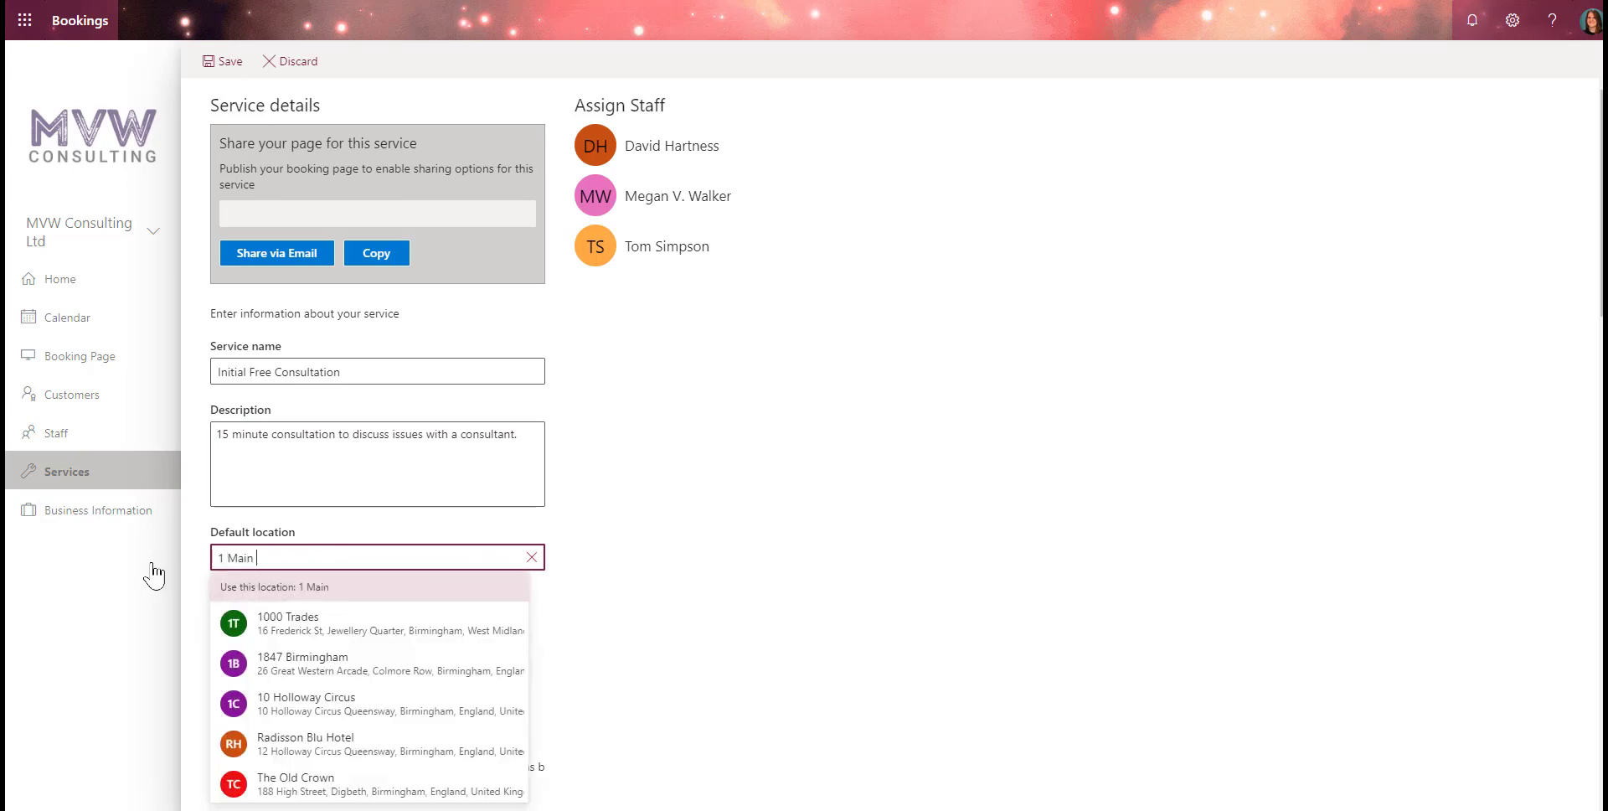
text(Road,)
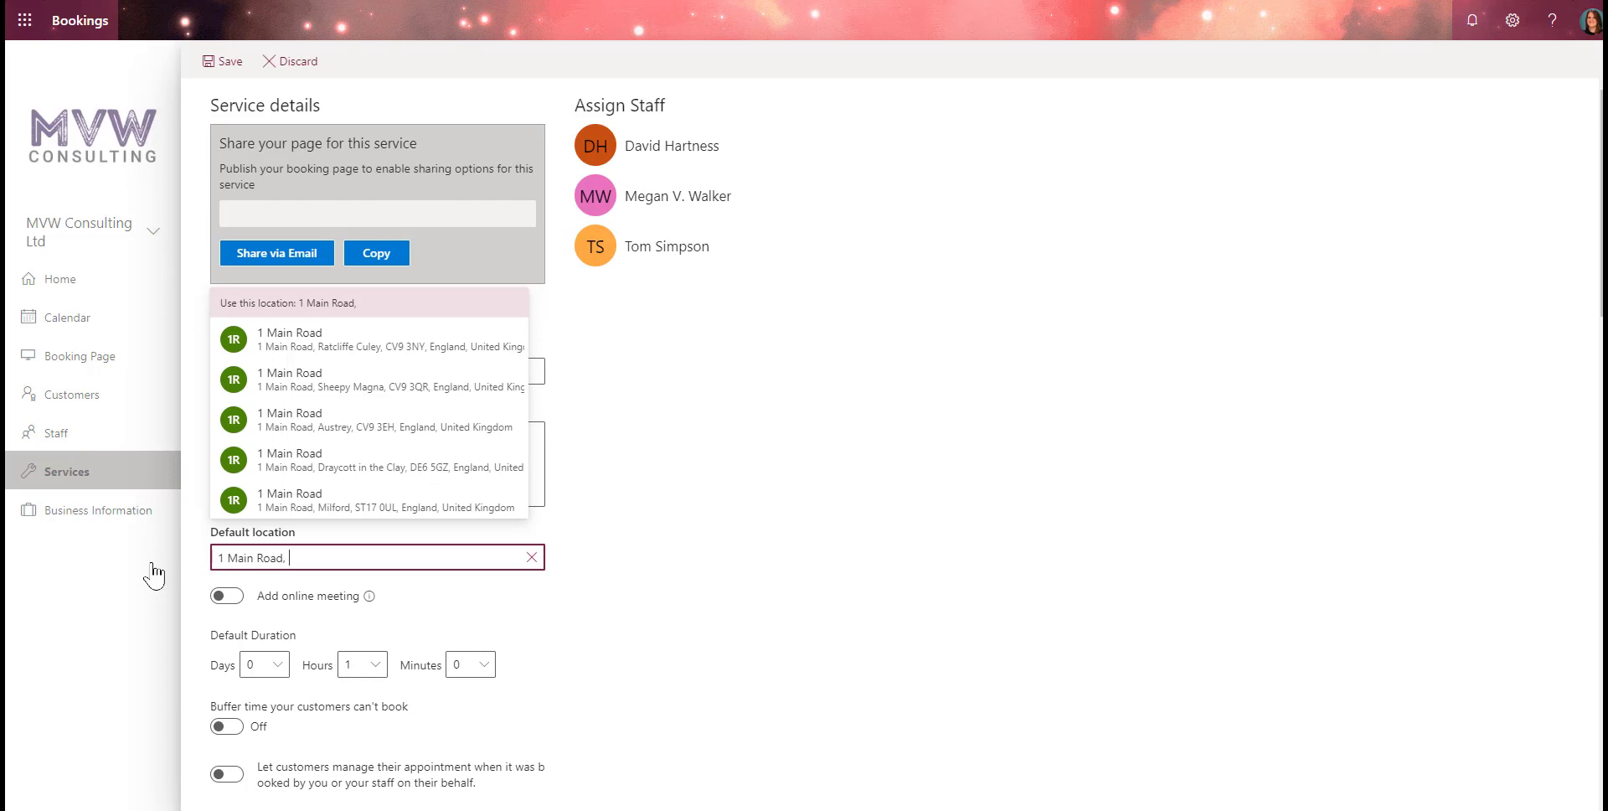
text( London)
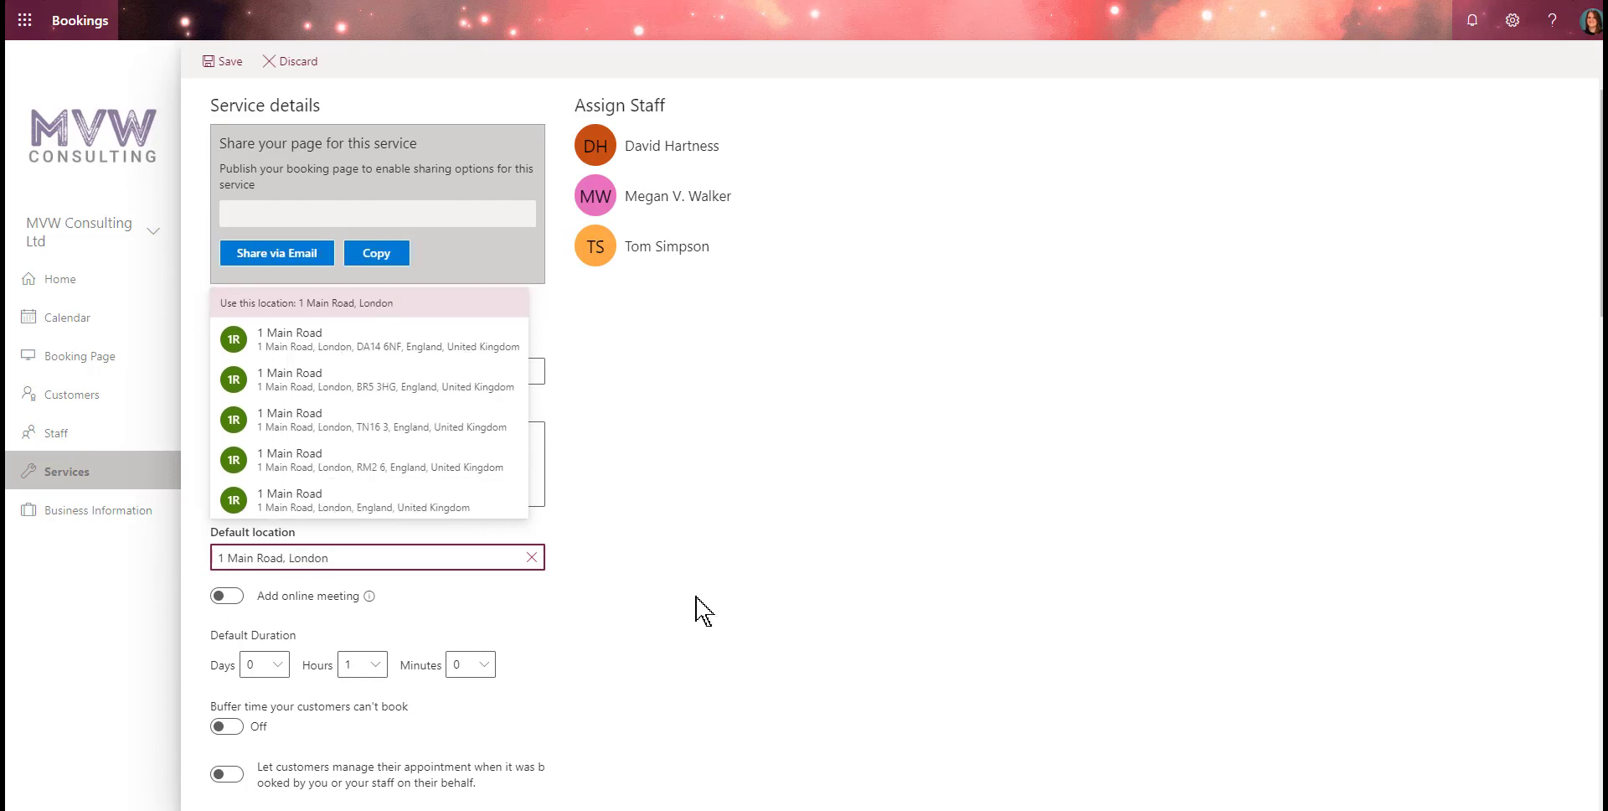
click(710, 596)
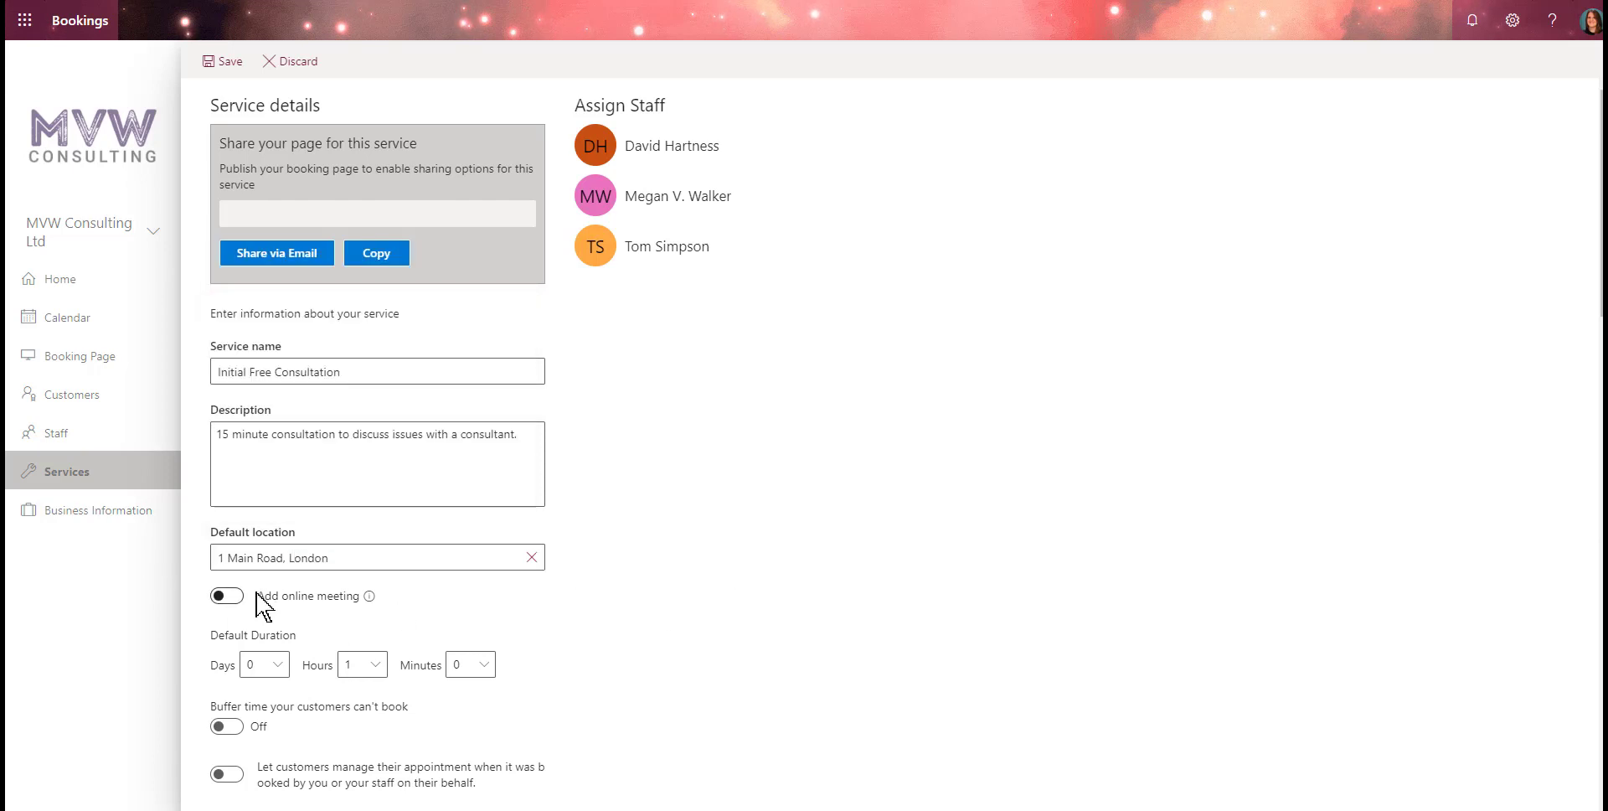
Enable the online meeting option and set the service's default duration to 0 hours 15 minutes.
scroll(650, 607, down, 2)
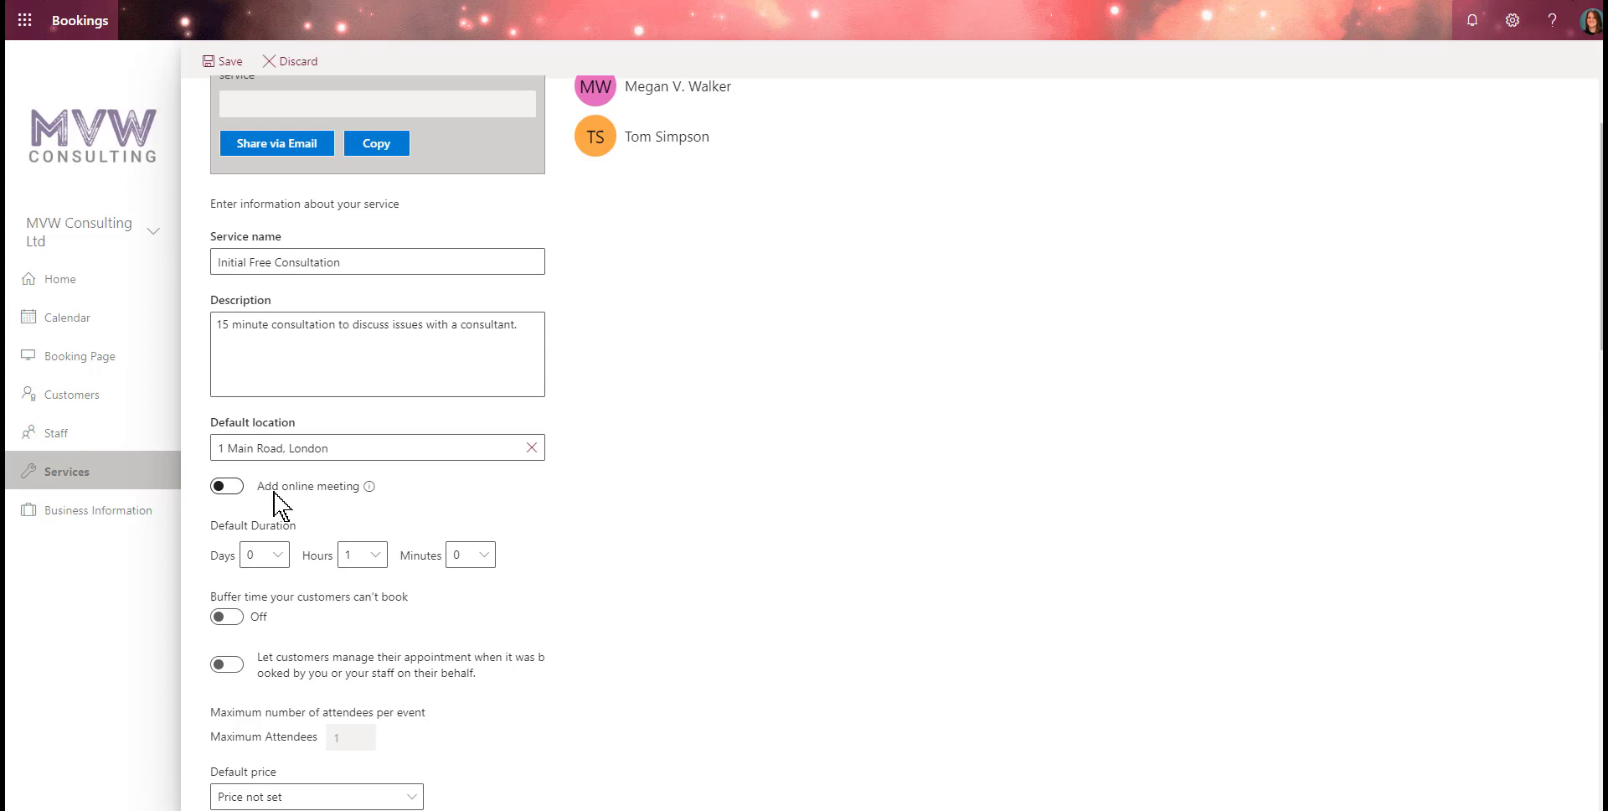
click(228, 487)
mouse_move(367, 489)
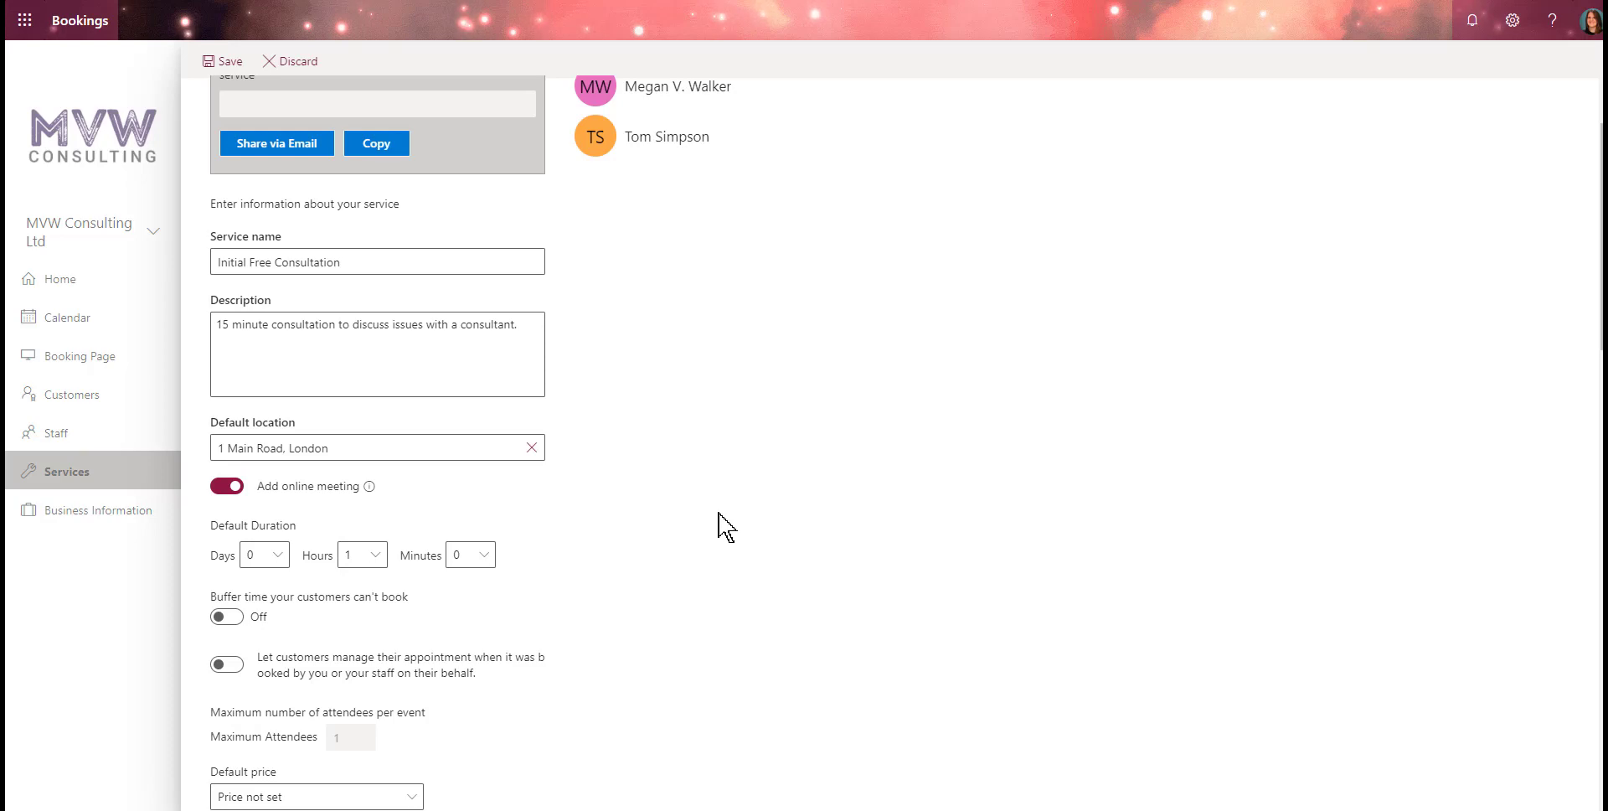
scroll(726, 527, down, 3)
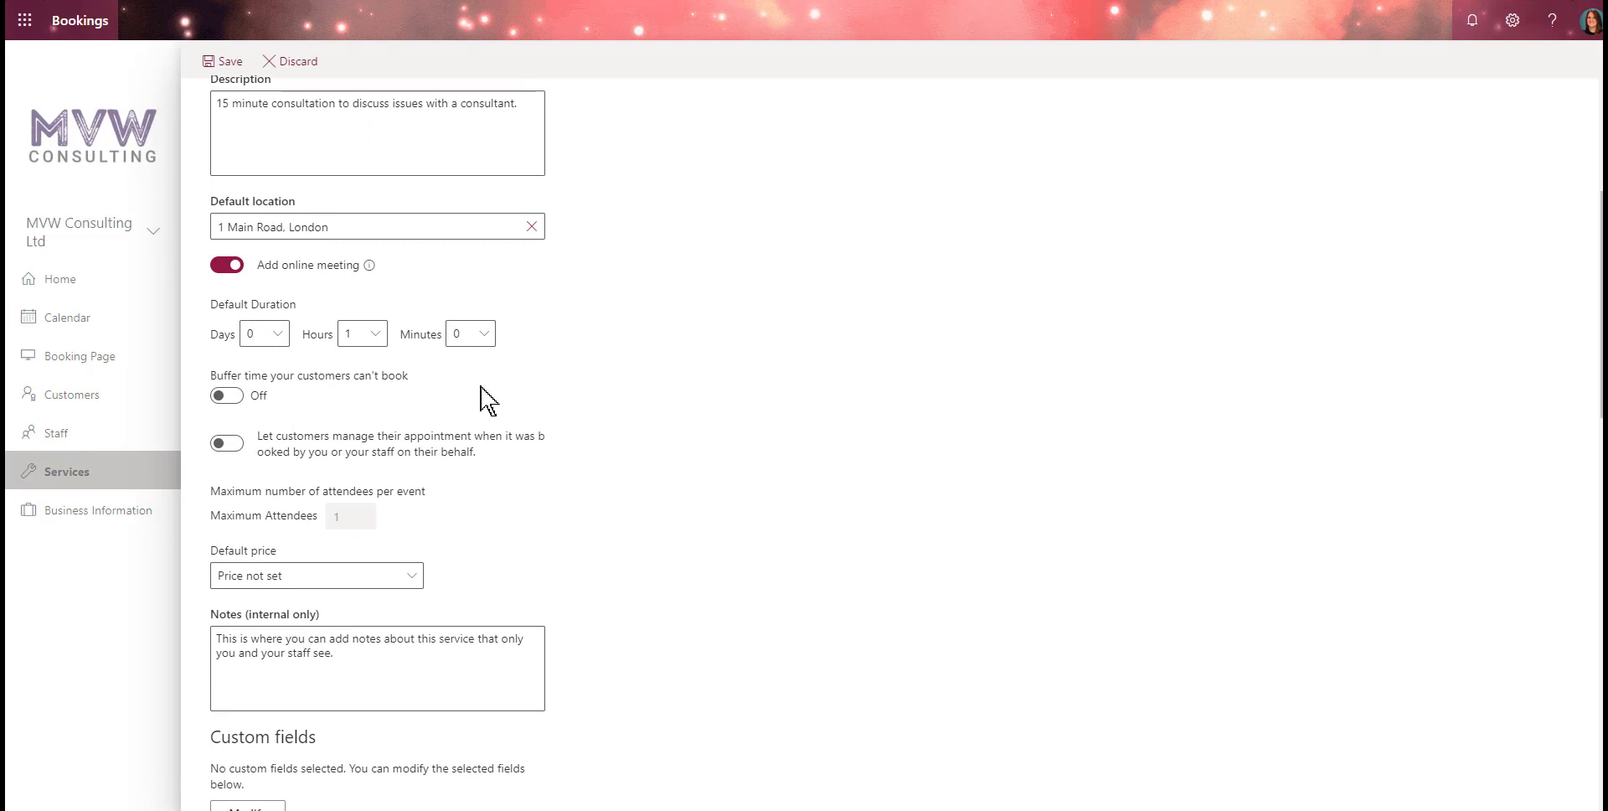
click(375, 332)
click(379, 359)
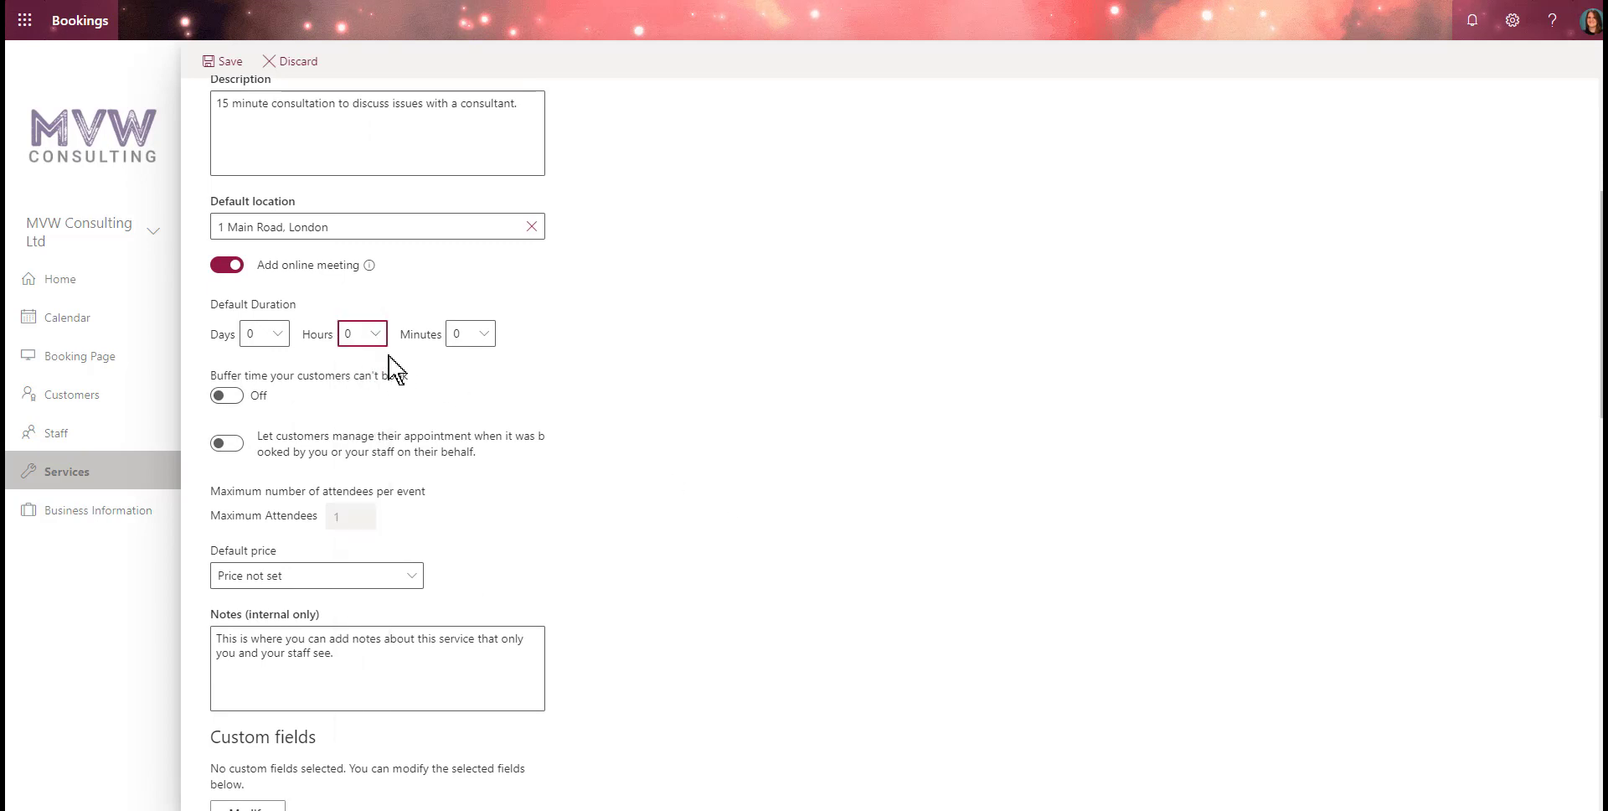
click(482, 335)
click(480, 452)
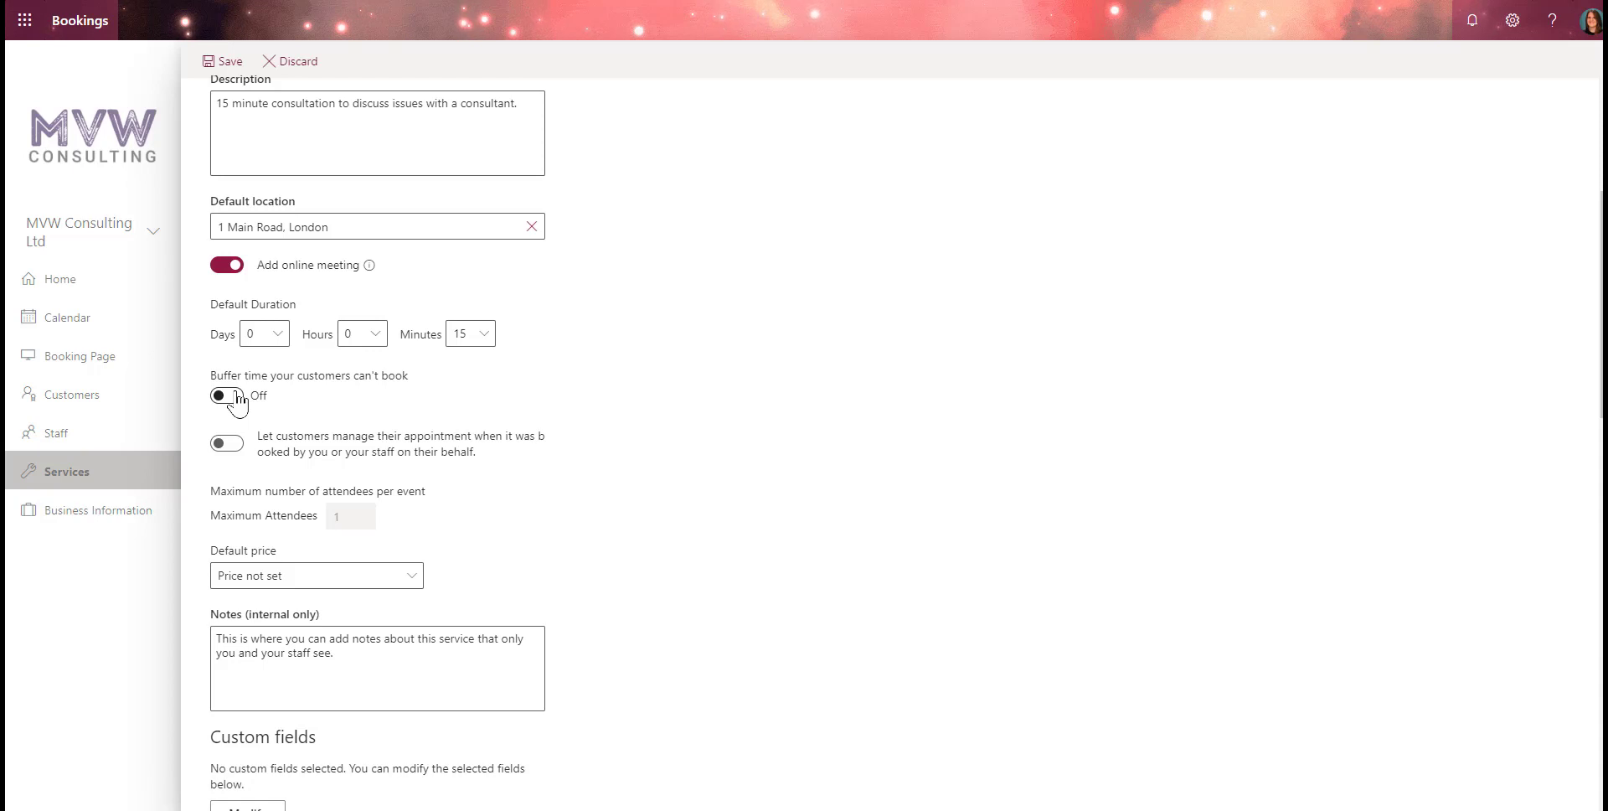
Turn on buffer time and set it to 15 minutes before and 15 minutes after each appointment.
click(237, 394)
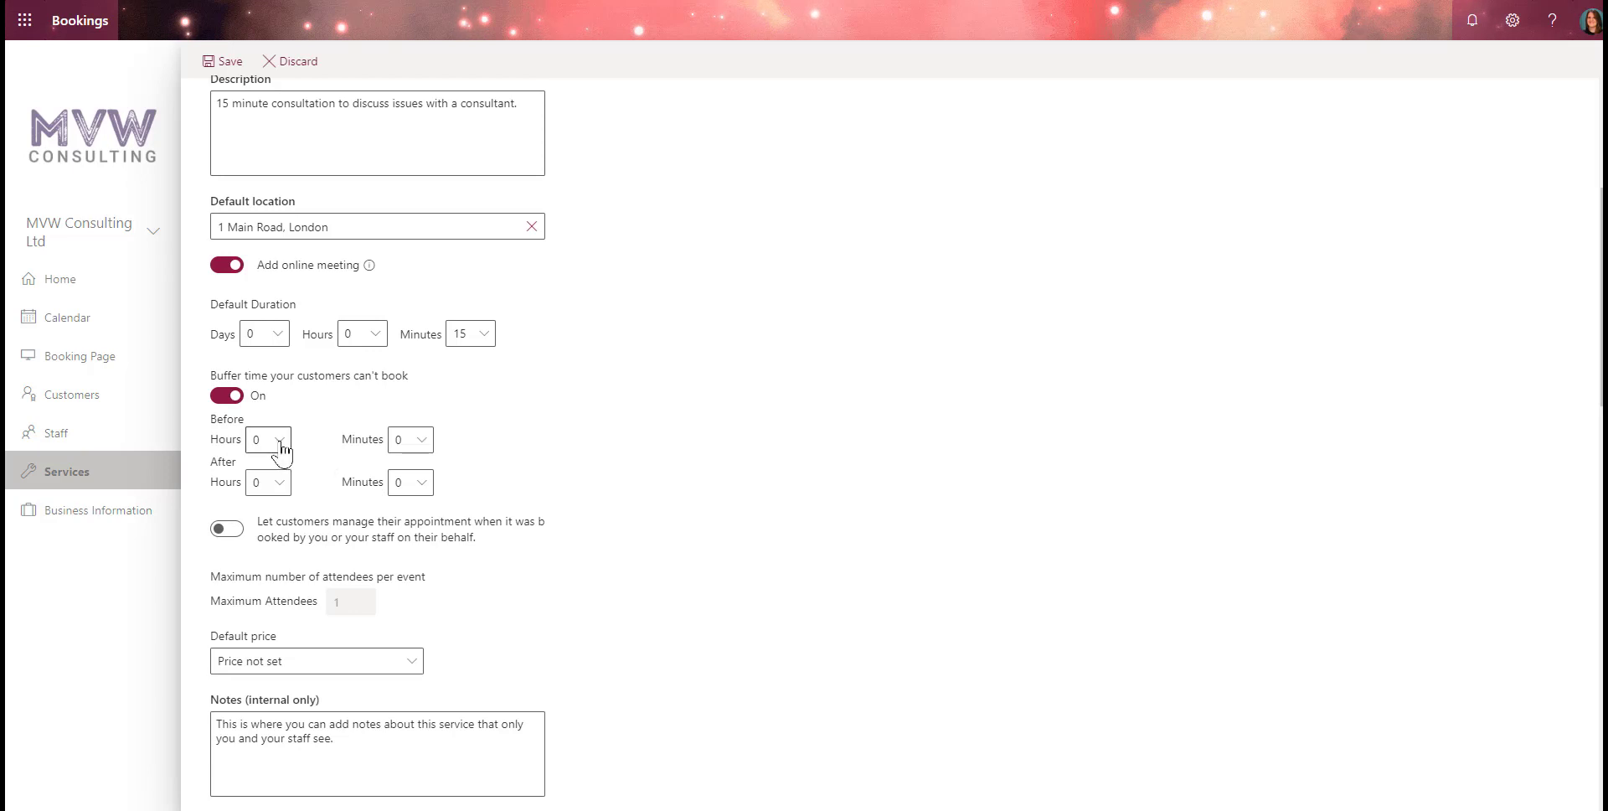
click(422, 439)
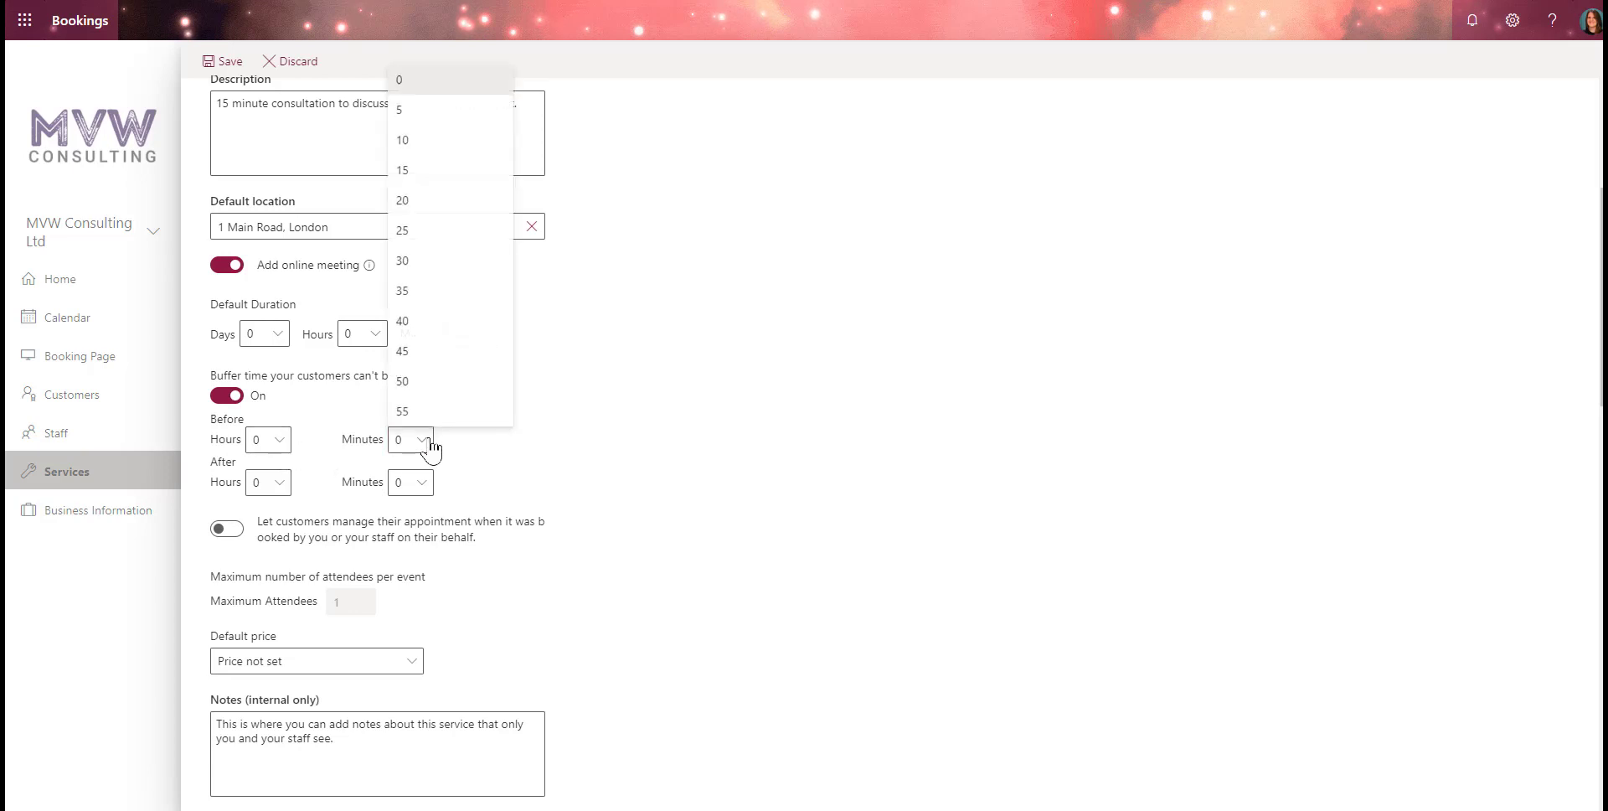
click(455, 170)
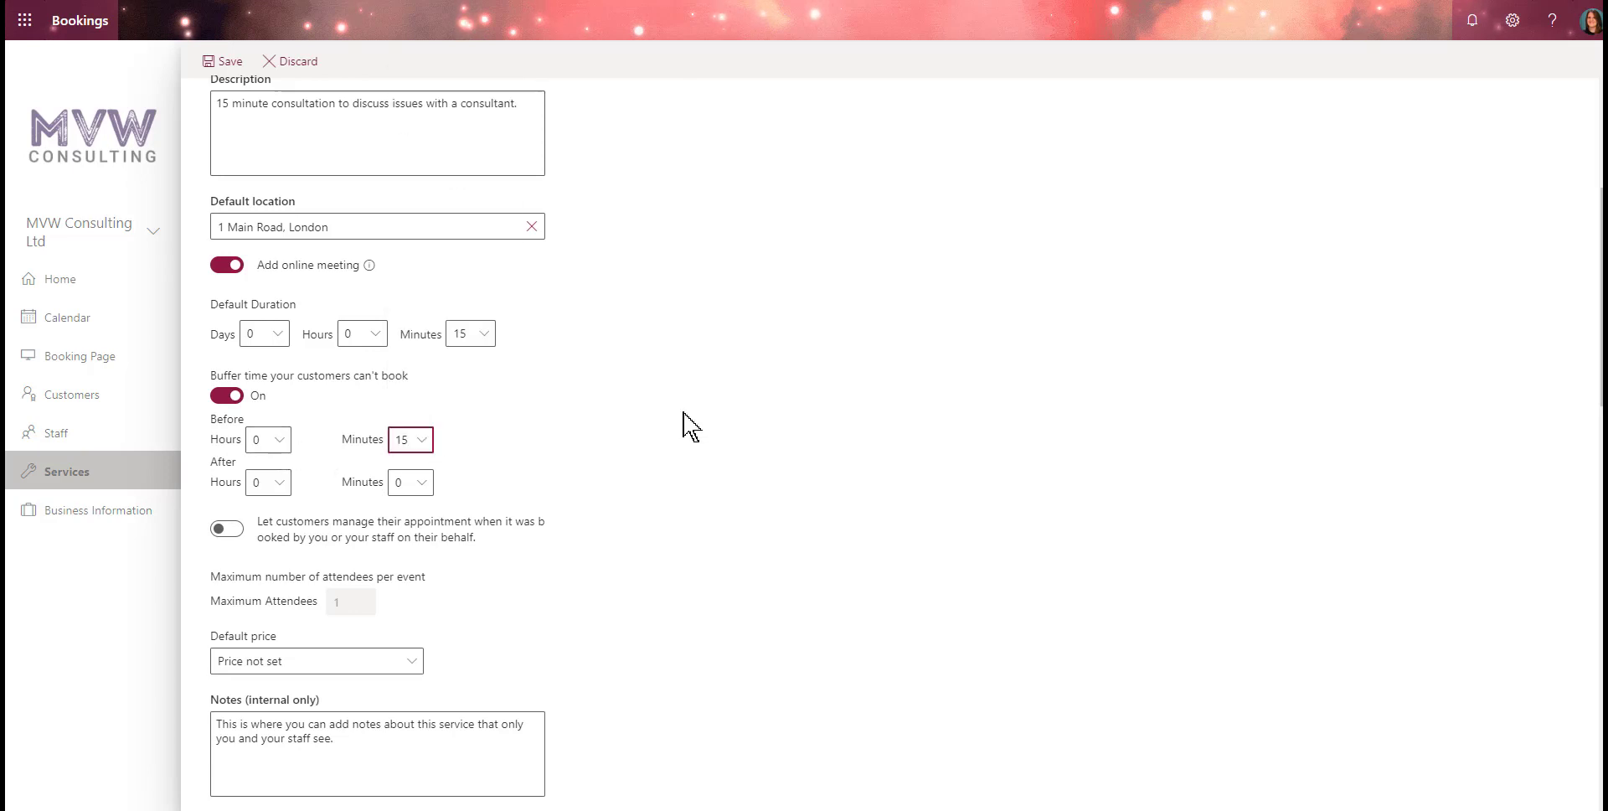
click(425, 489)
click(423, 214)
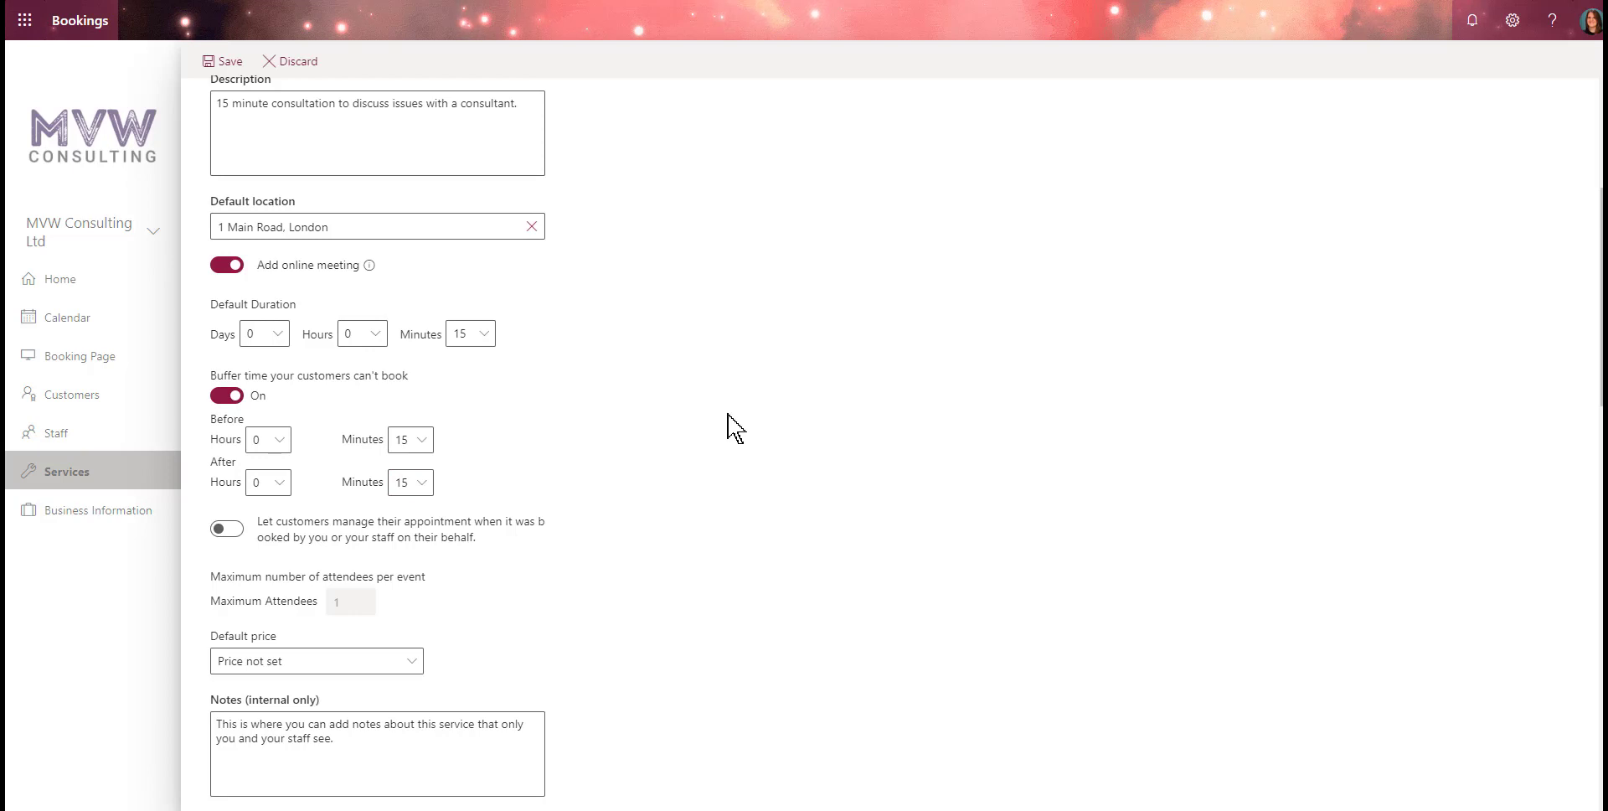
Let customers manage appointments booked on their behalf and set the default price to Free.
scroll(728, 440, down, 1)
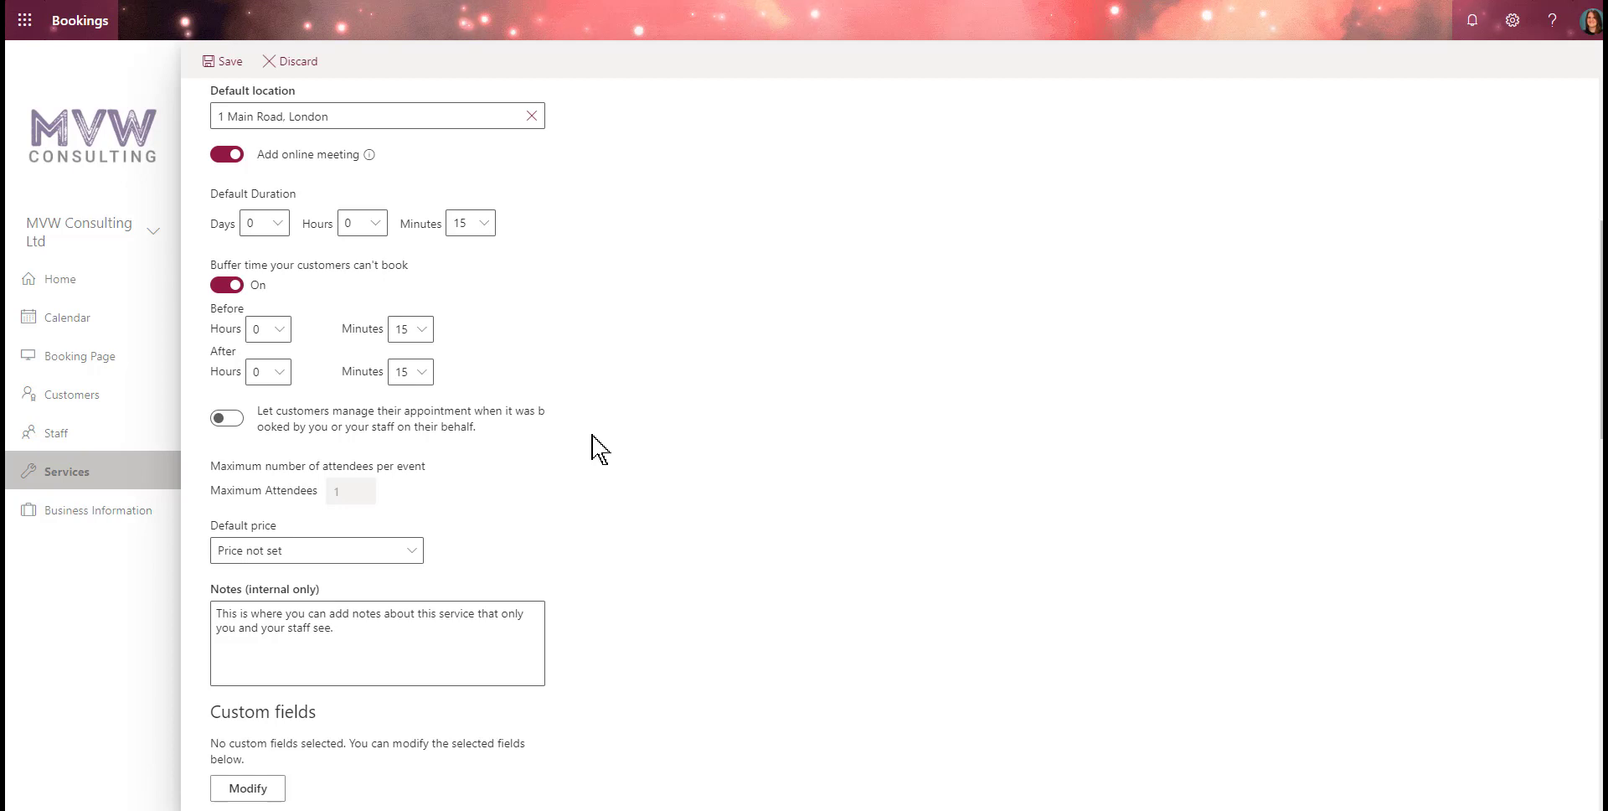
click(238, 426)
scroll(586, 493, down, 3)
click(406, 332)
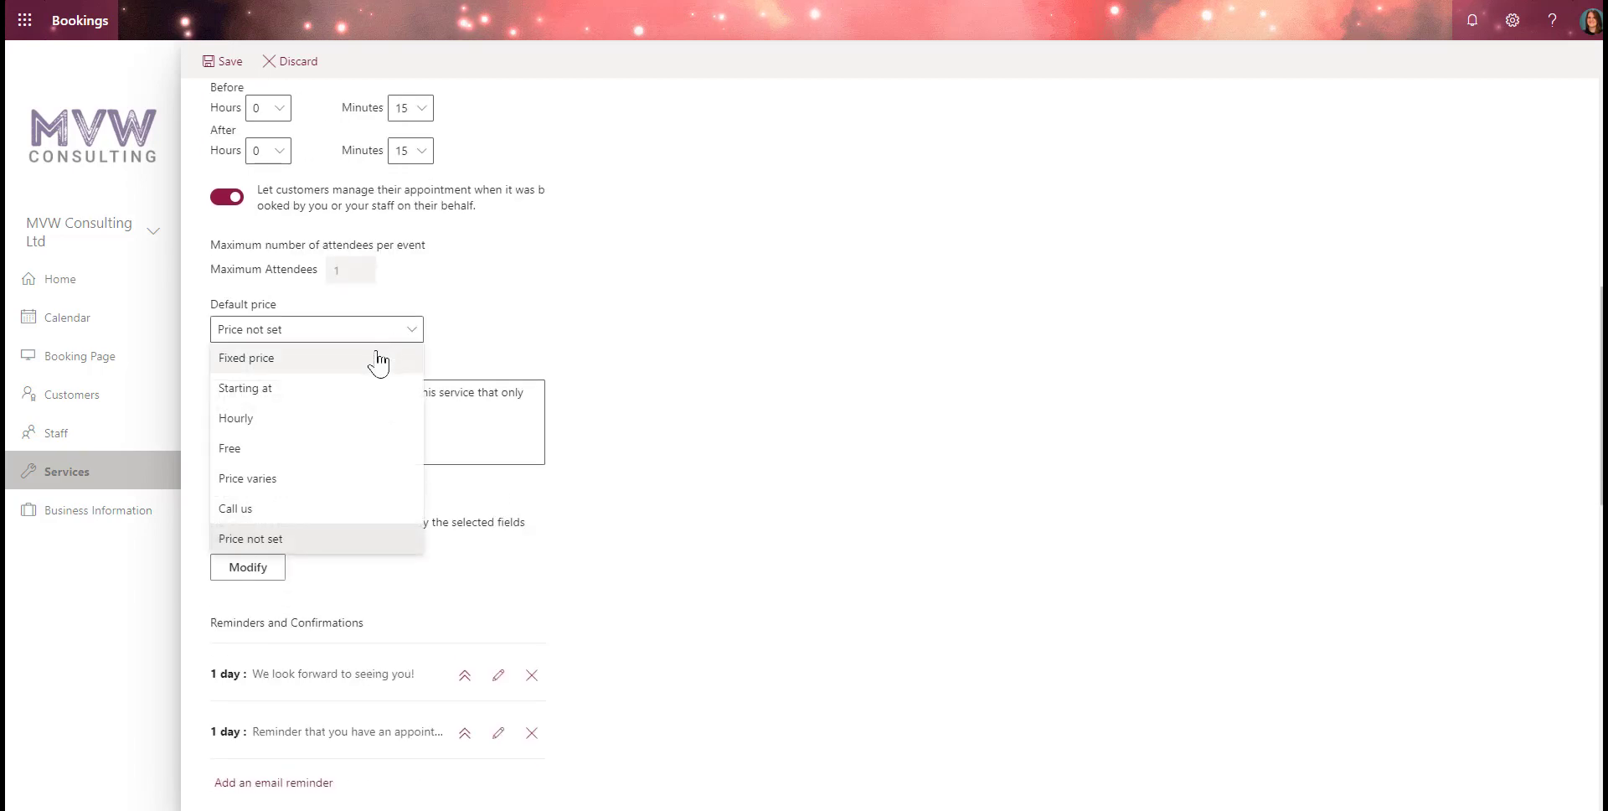
click(297, 451)
Replace the internal notes with "This is the free 15 minute consultation offering for potential clients.".
click(476, 419)
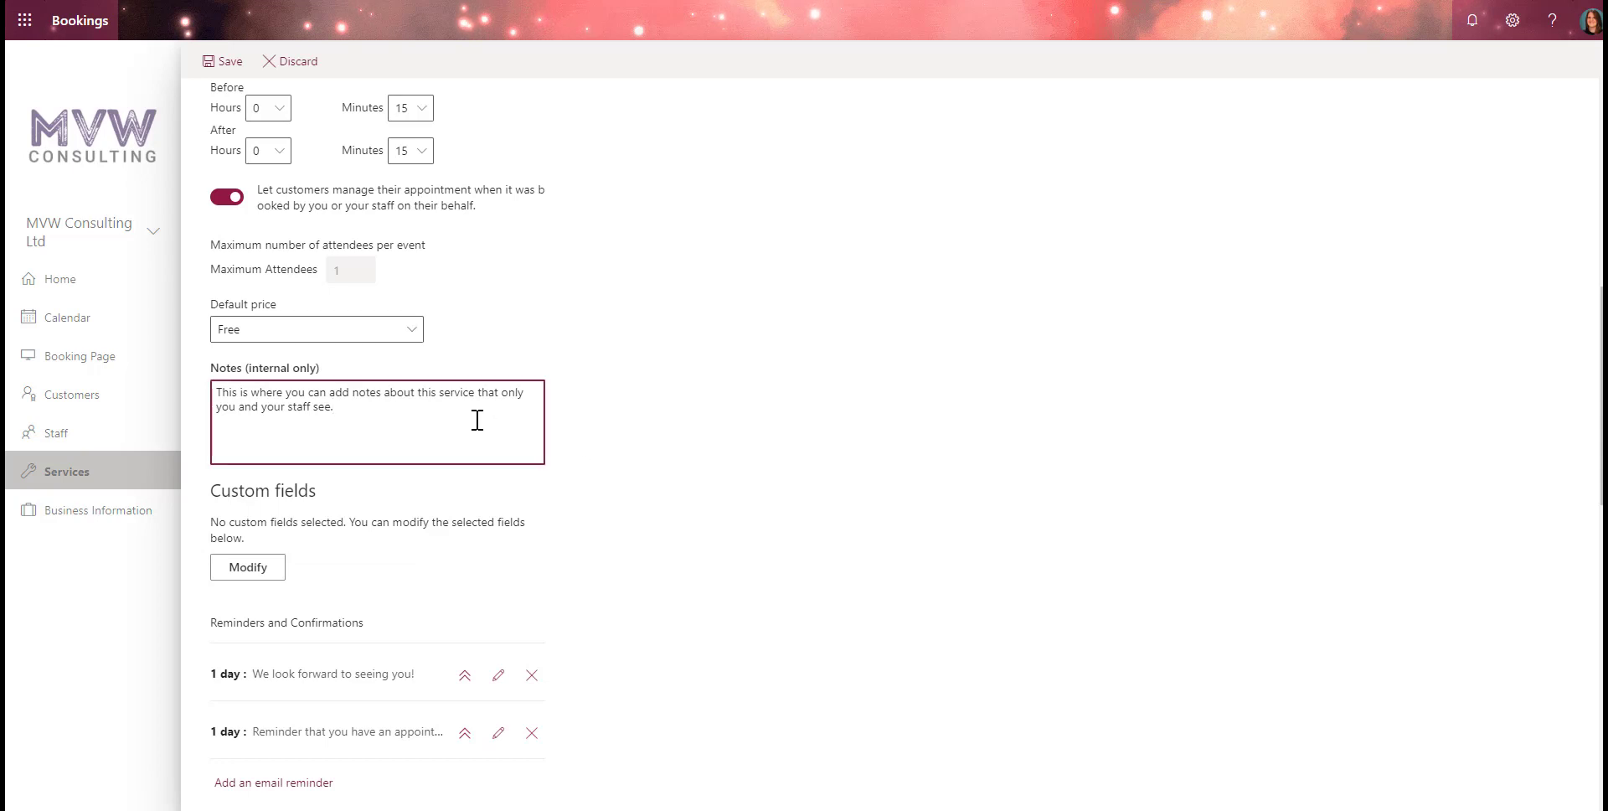
drag(362, 410, 201, 390)
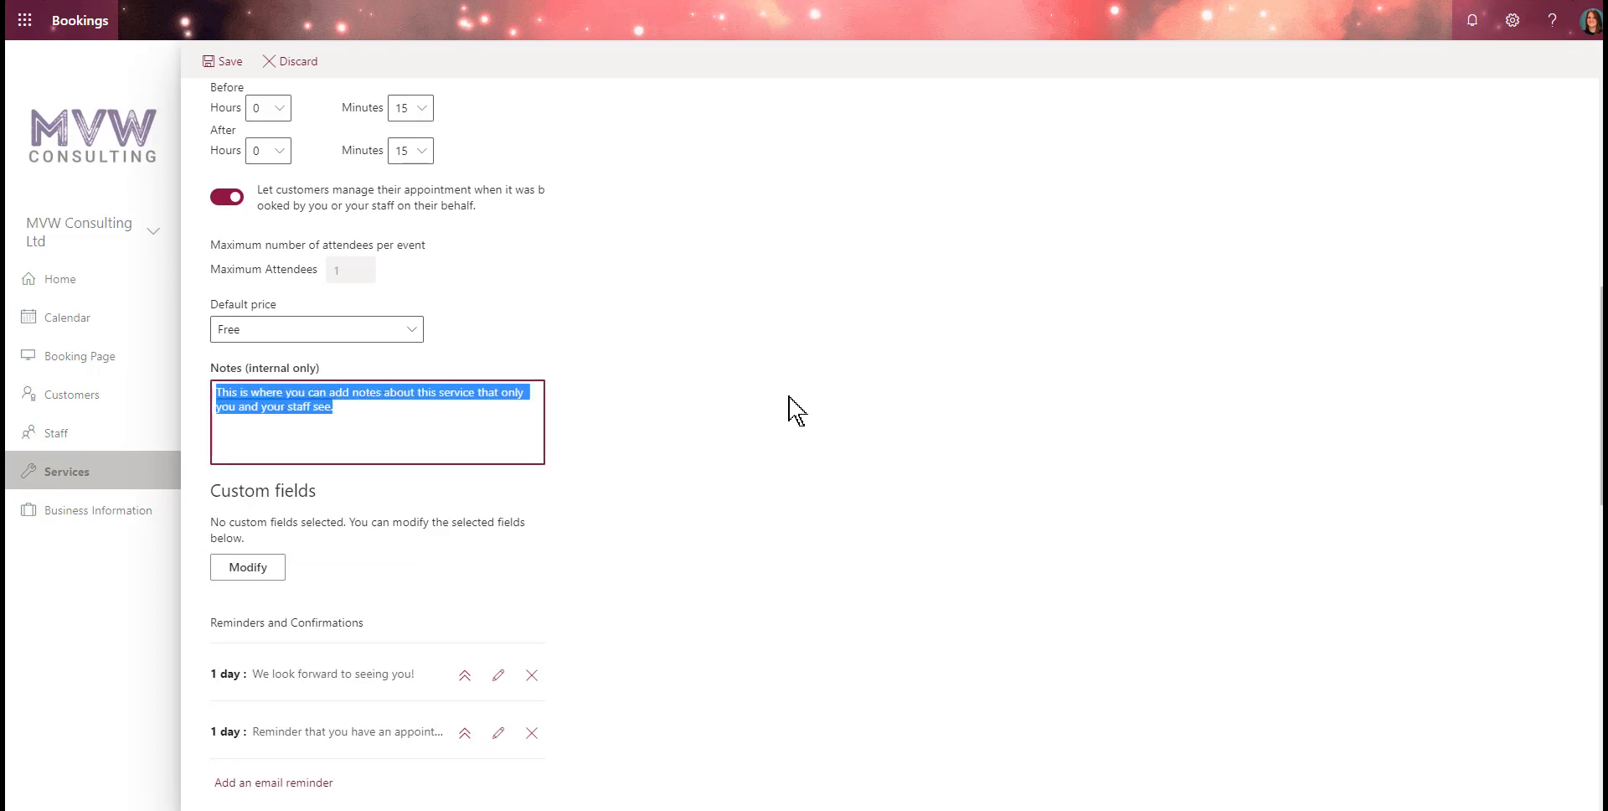
text(Thi)
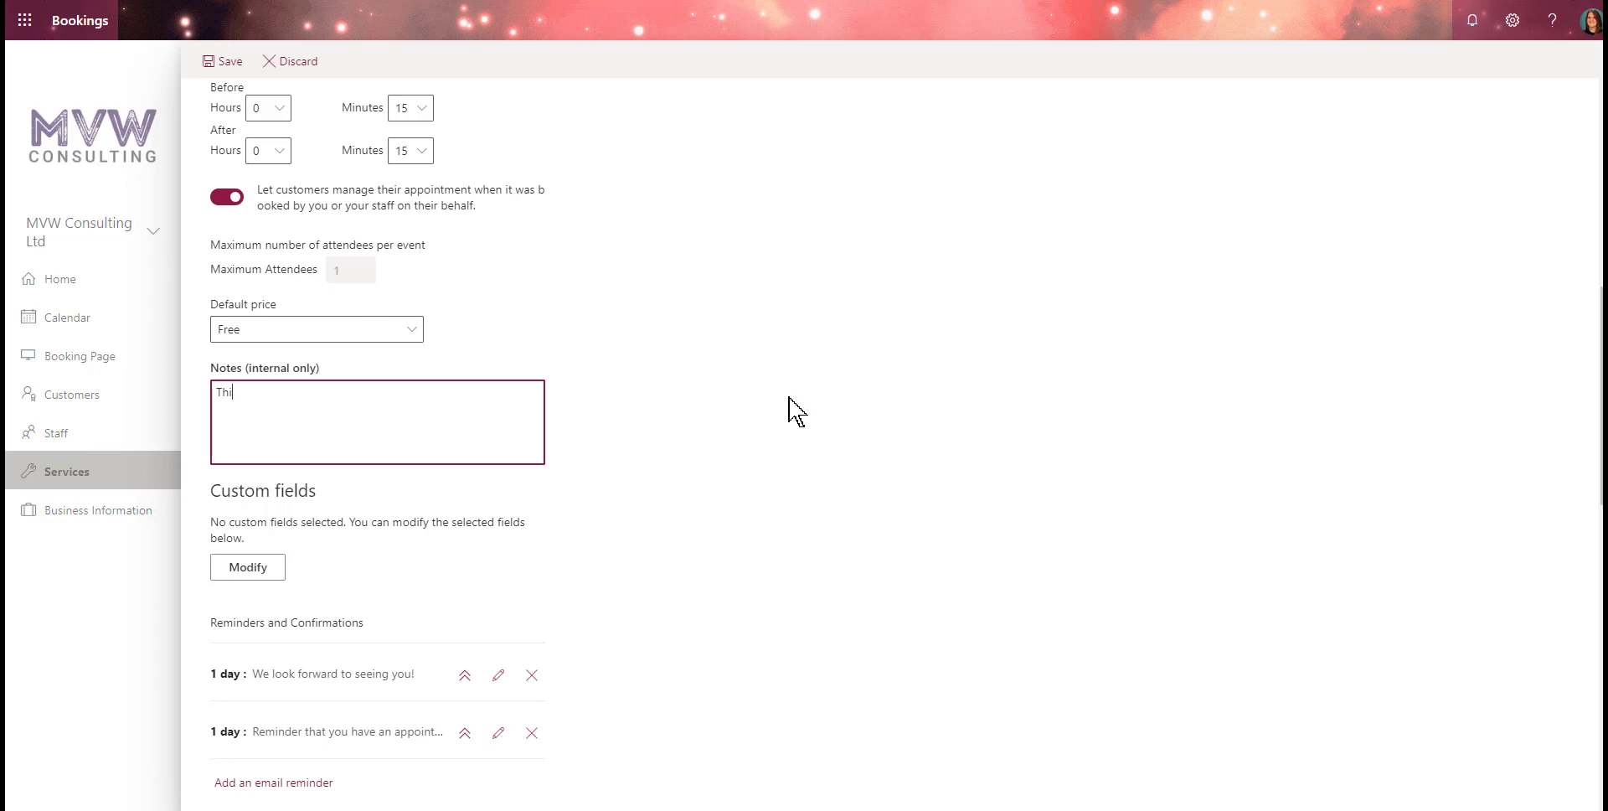
text(s is the free 15 minute consultation off)
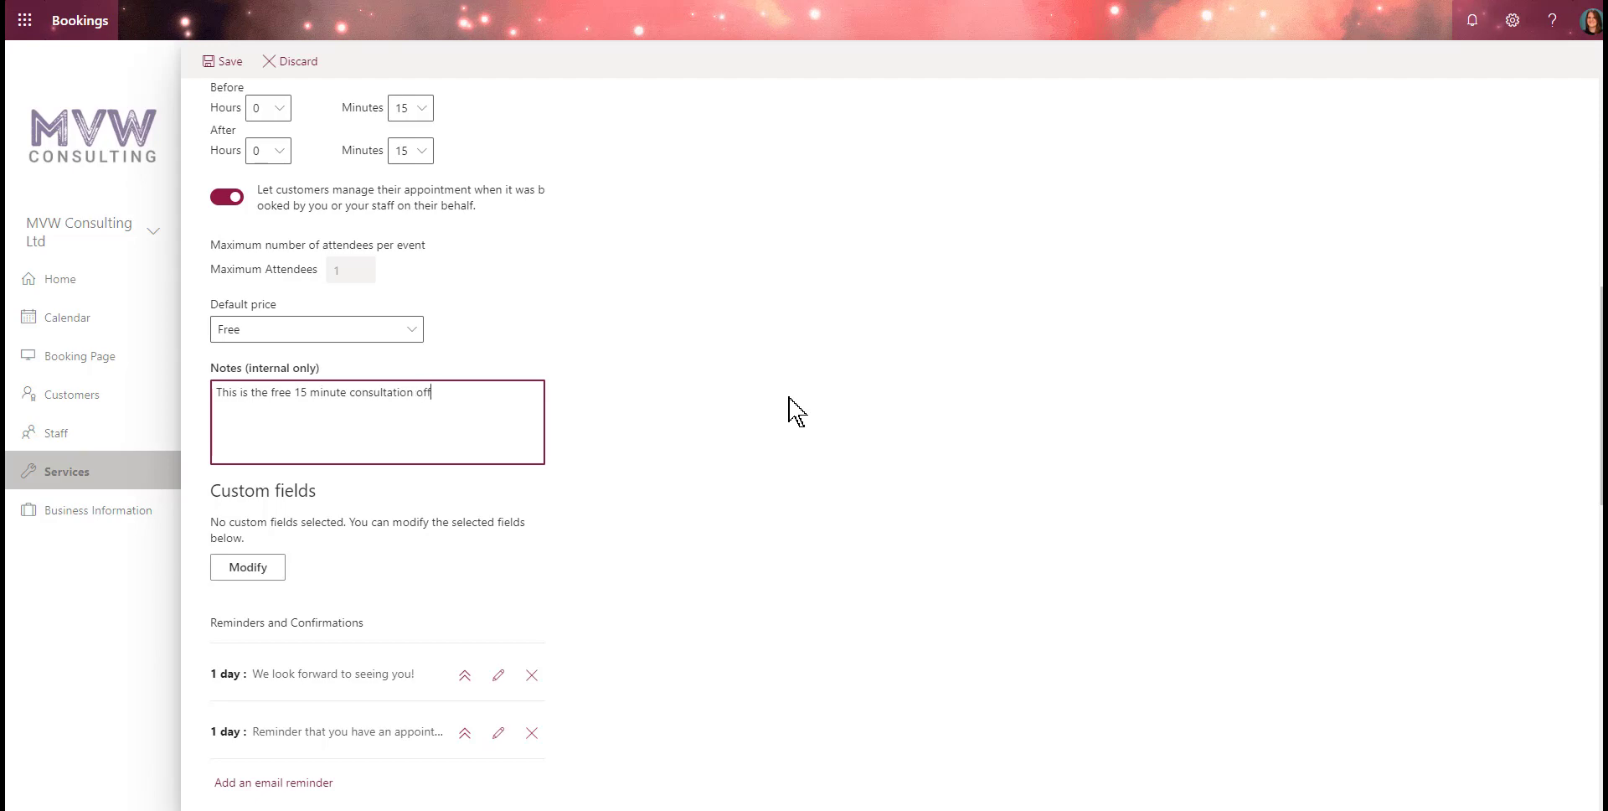
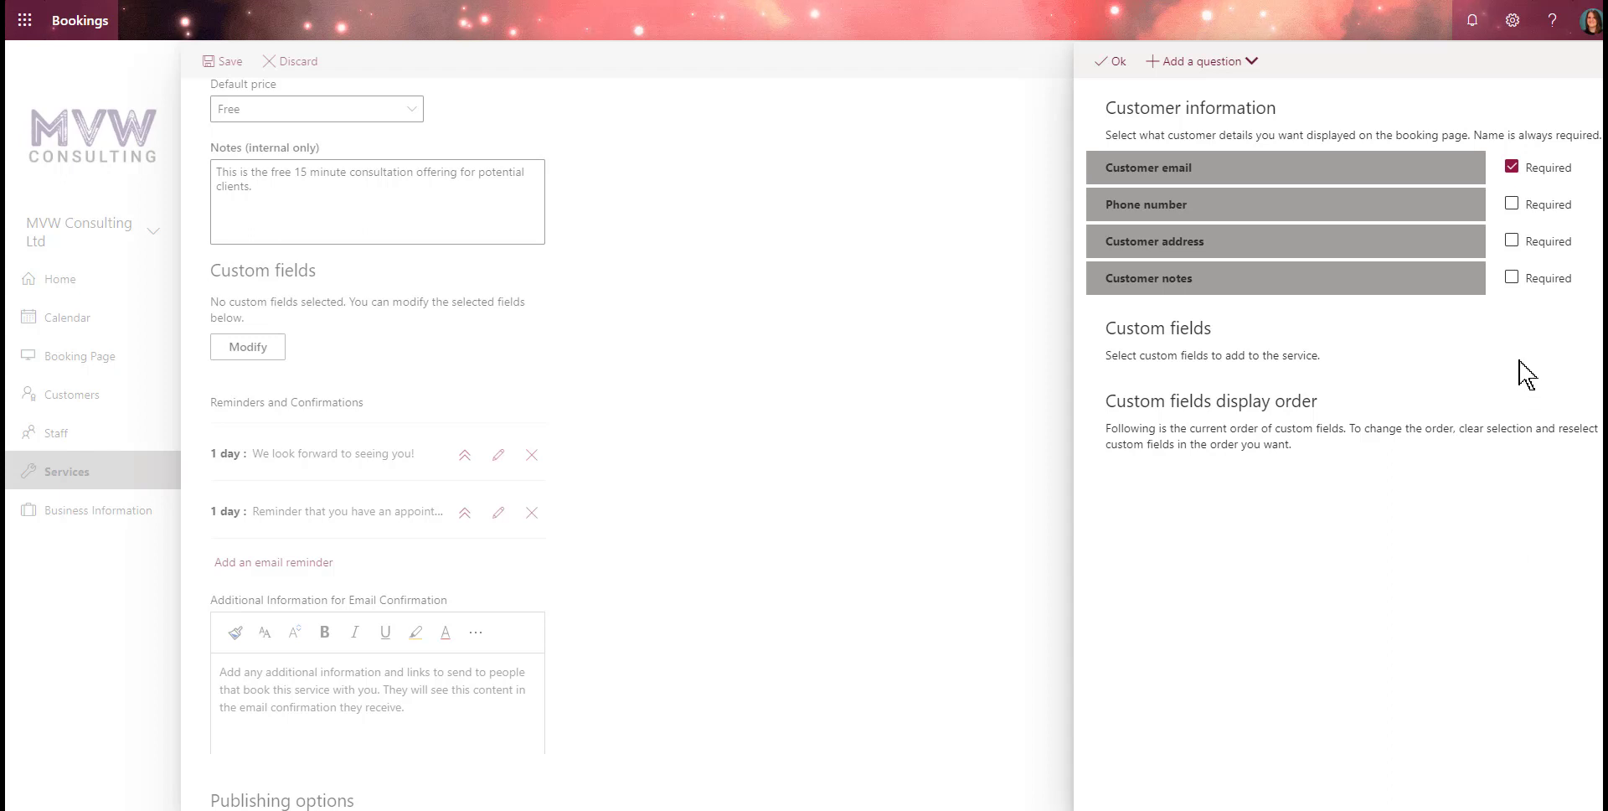
In the customer information fields, make the phone number required and deselect customer notes and customer address.
click(1511, 204)
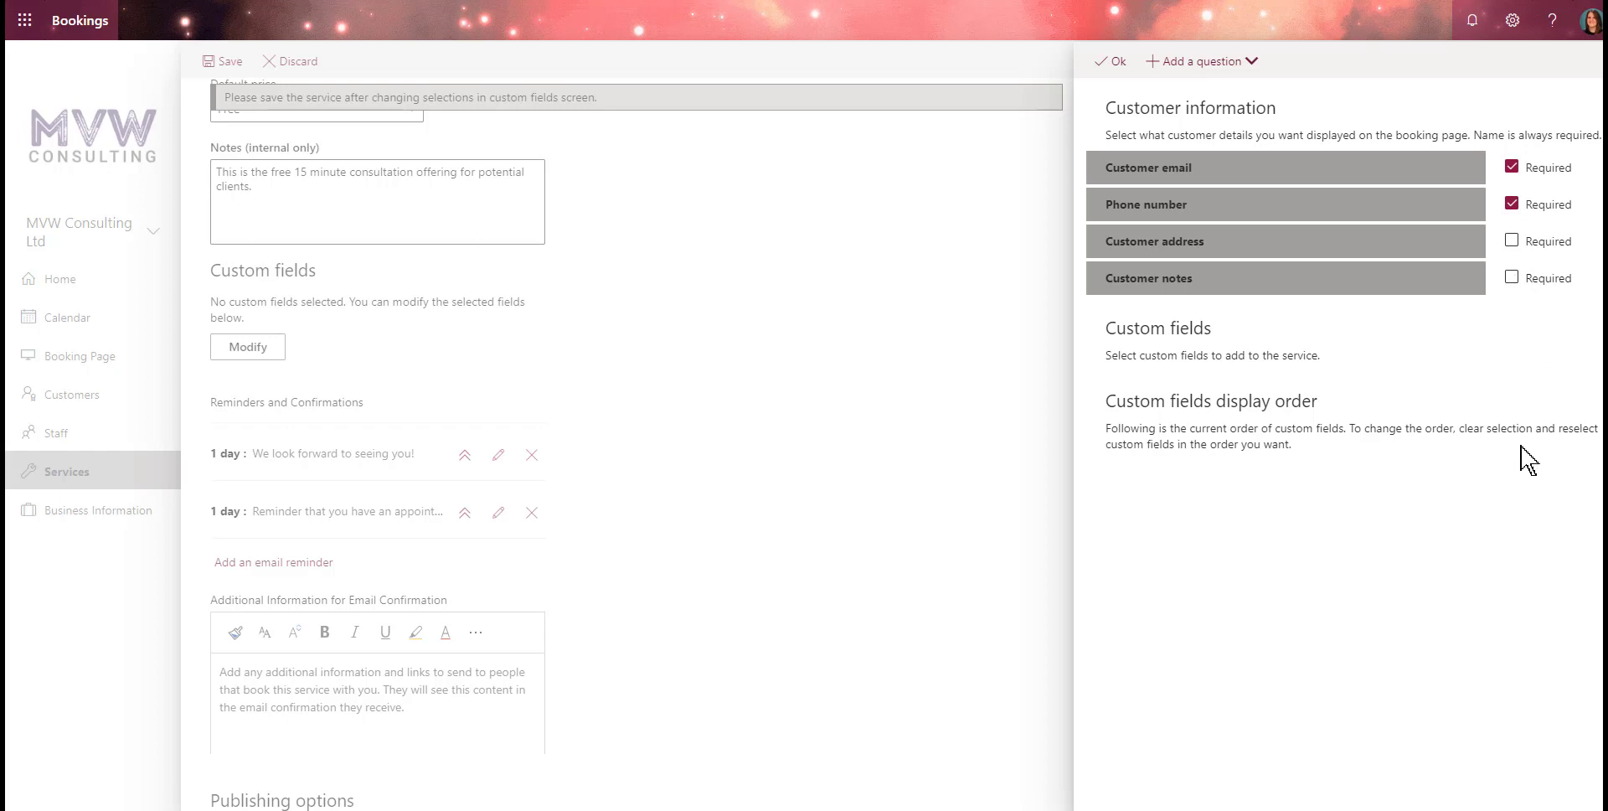
click(1399, 286)
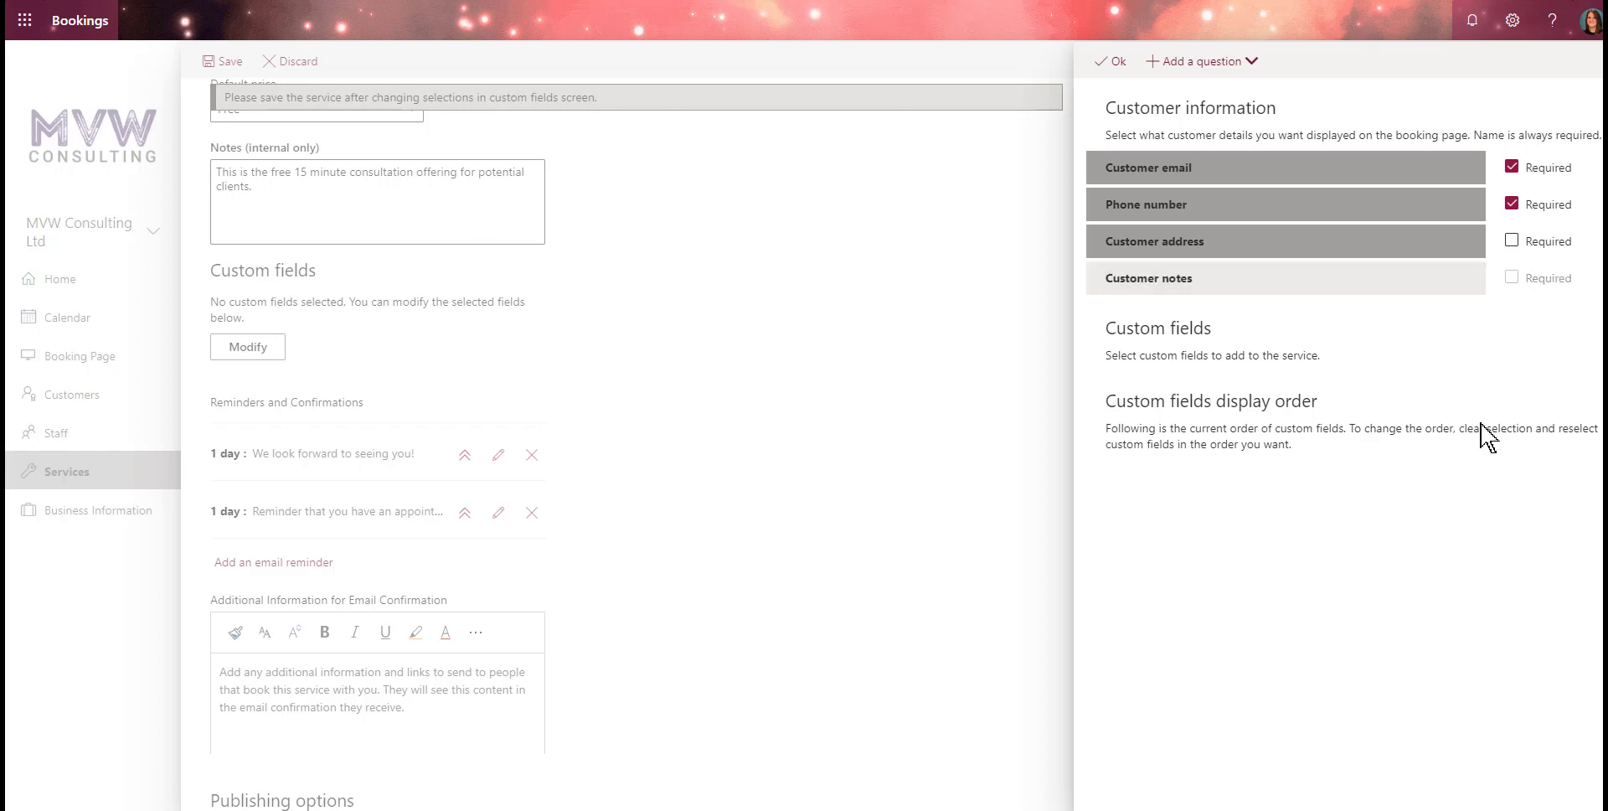
click(1314, 248)
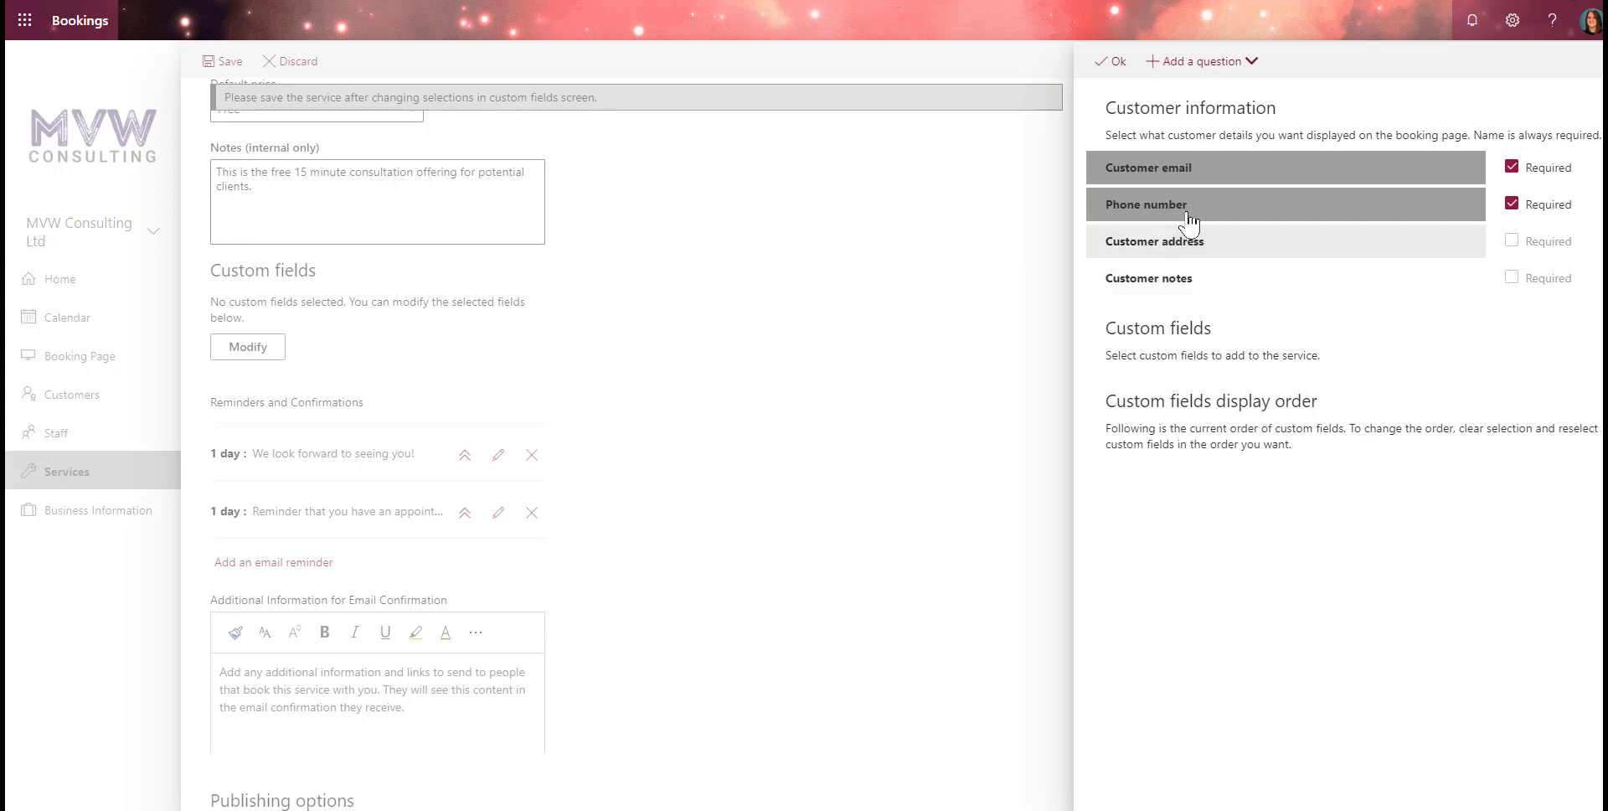
Add a custom text question reading "Please share what kind of details you would like to discuss on your consultation call" and save it.
click(1251, 63)
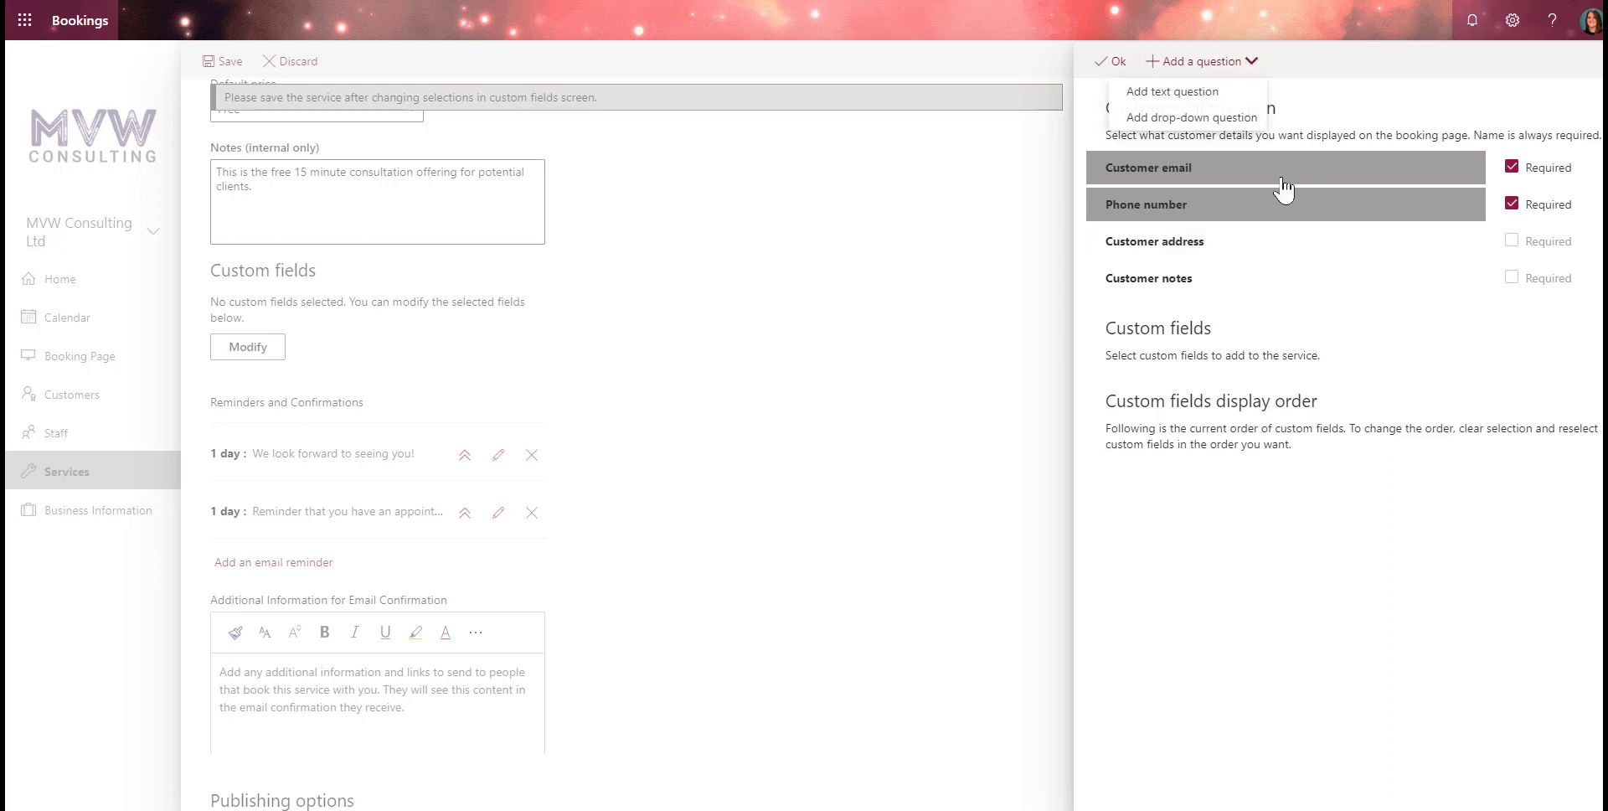
click(1179, 93)
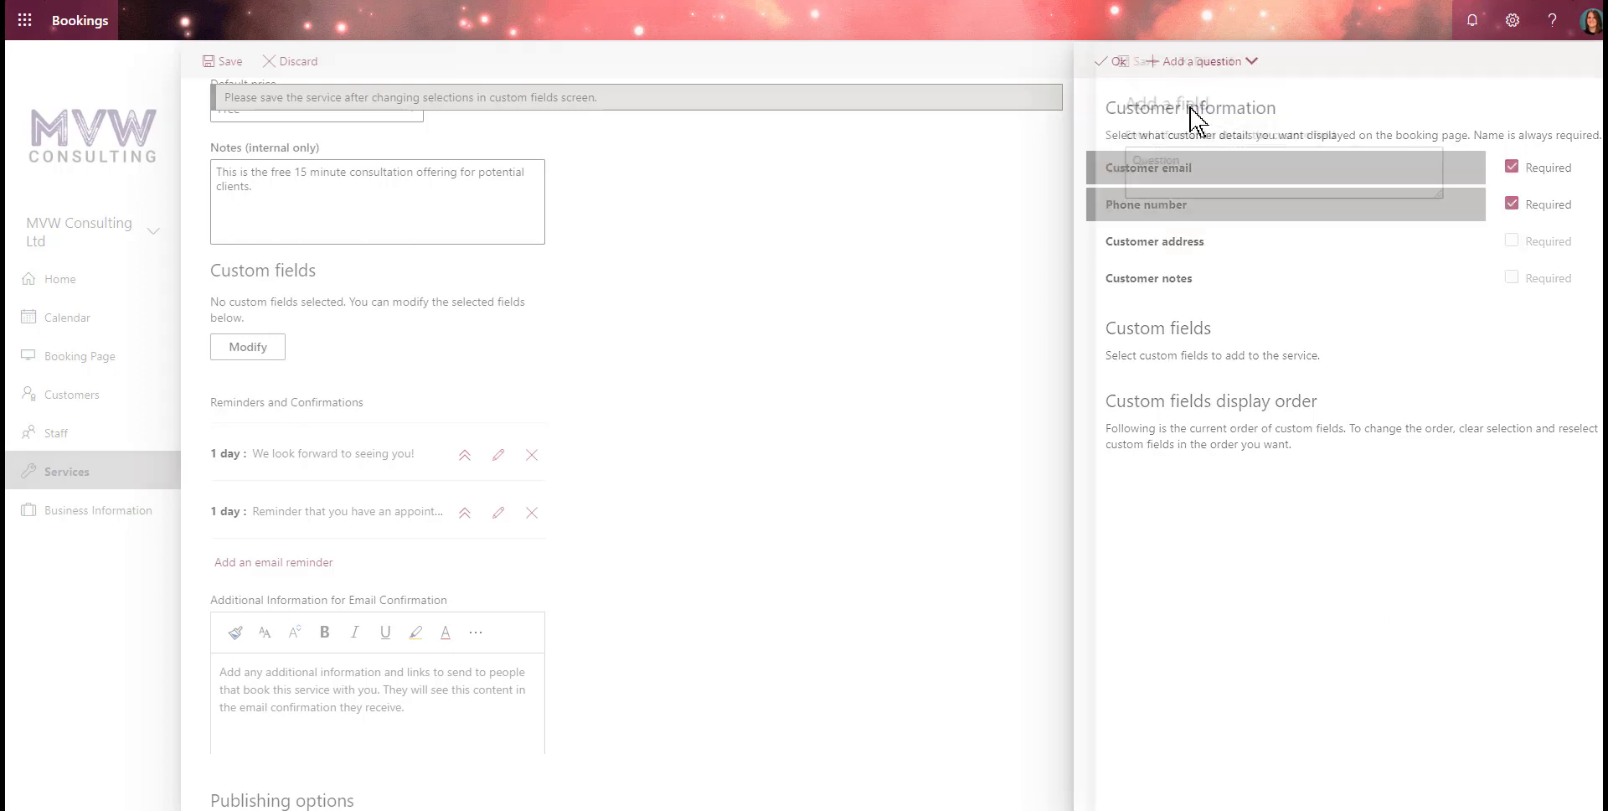
click(1223, 168)
text(P)
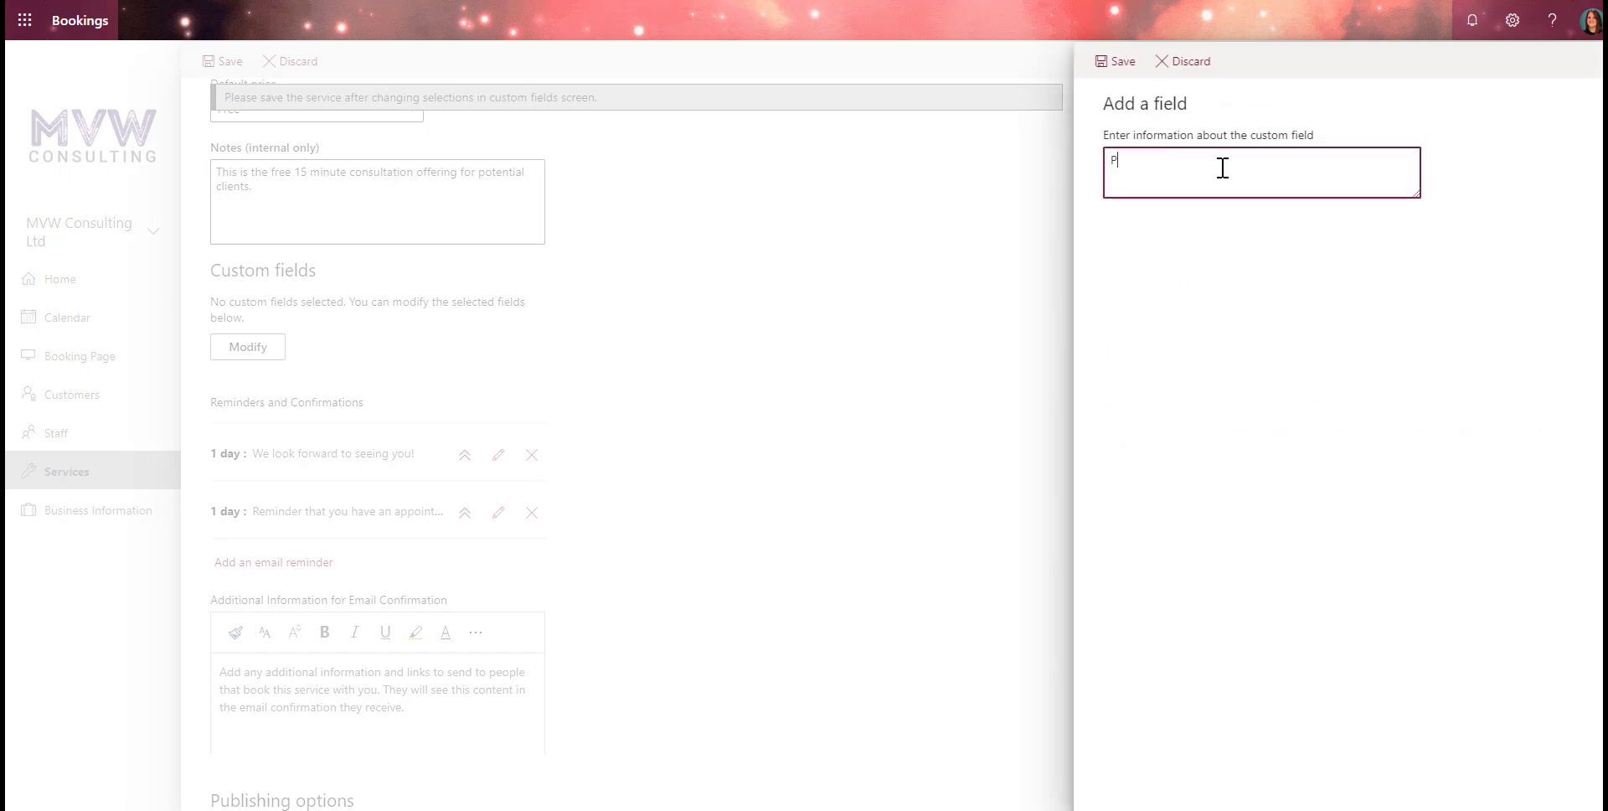
text(lease share what kind of cdetails you would l)
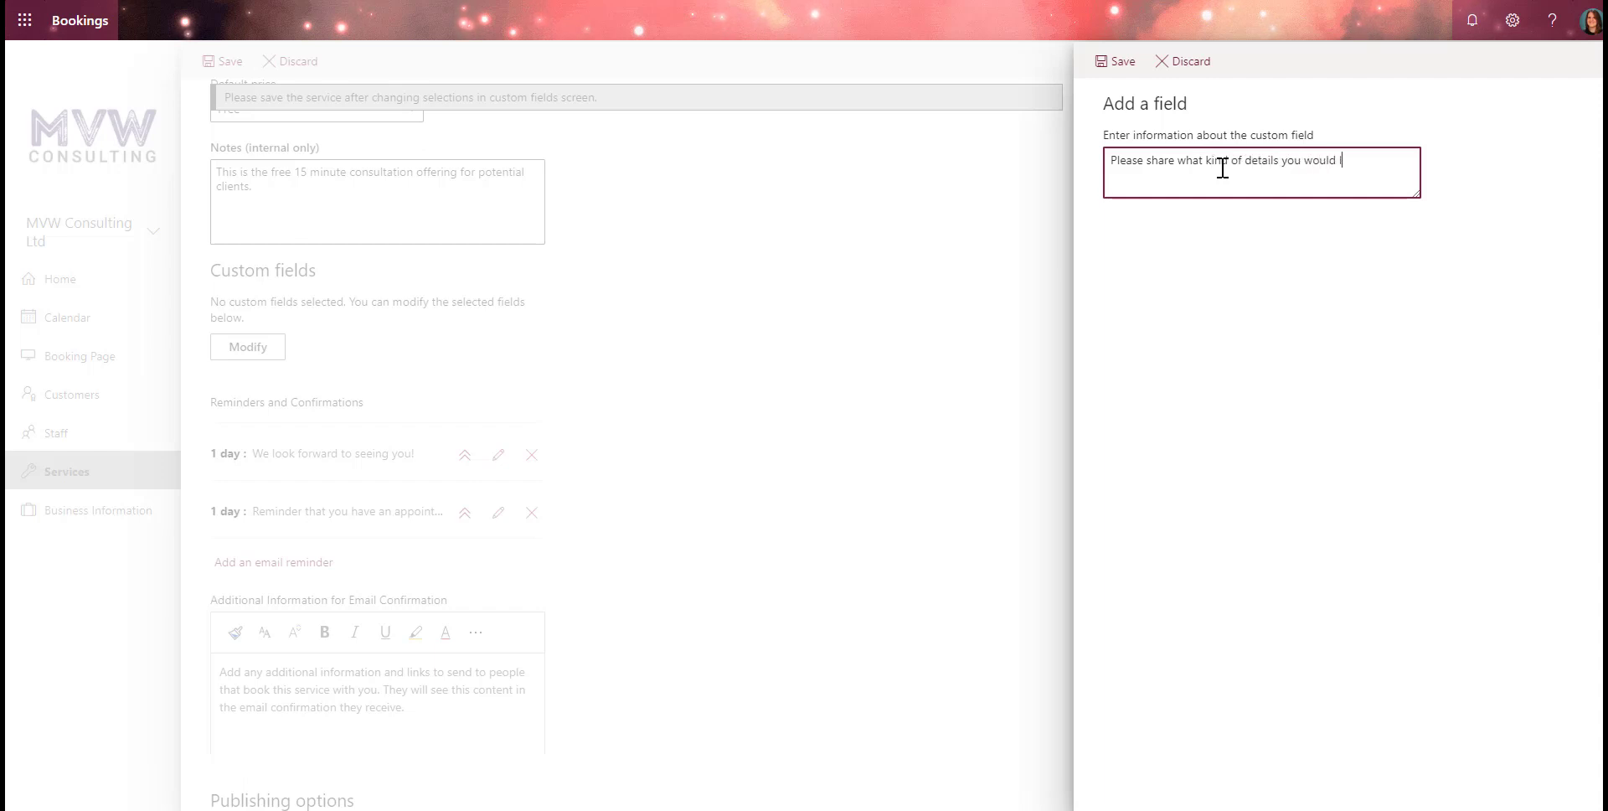
text(ike to discuss on your consultation call)
click(1119, 63)
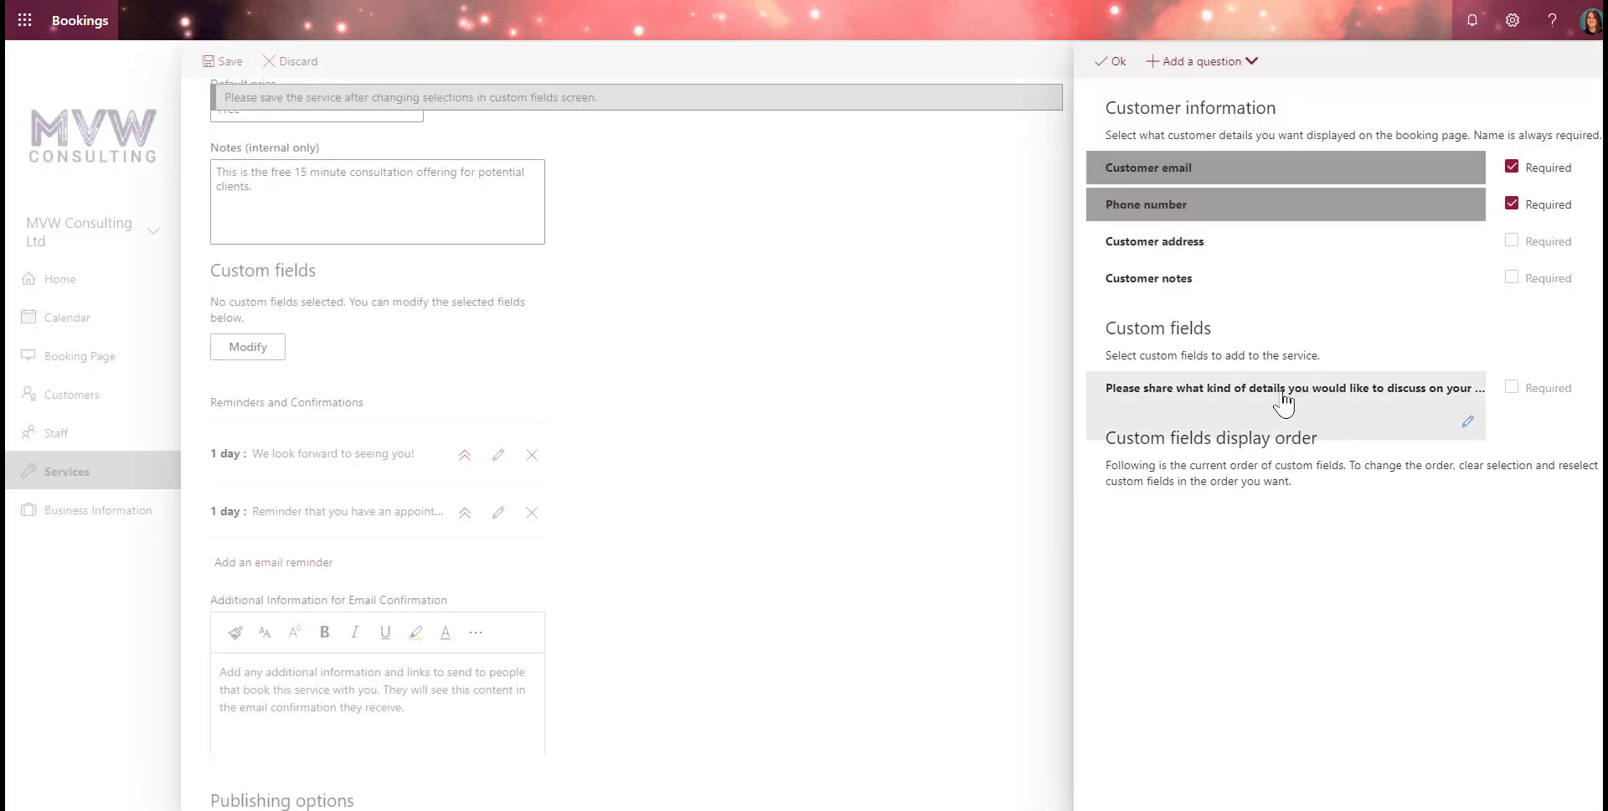
Include the new consultation question in the service, make it required, and confirm the custom field selection.
click(1252, 391)
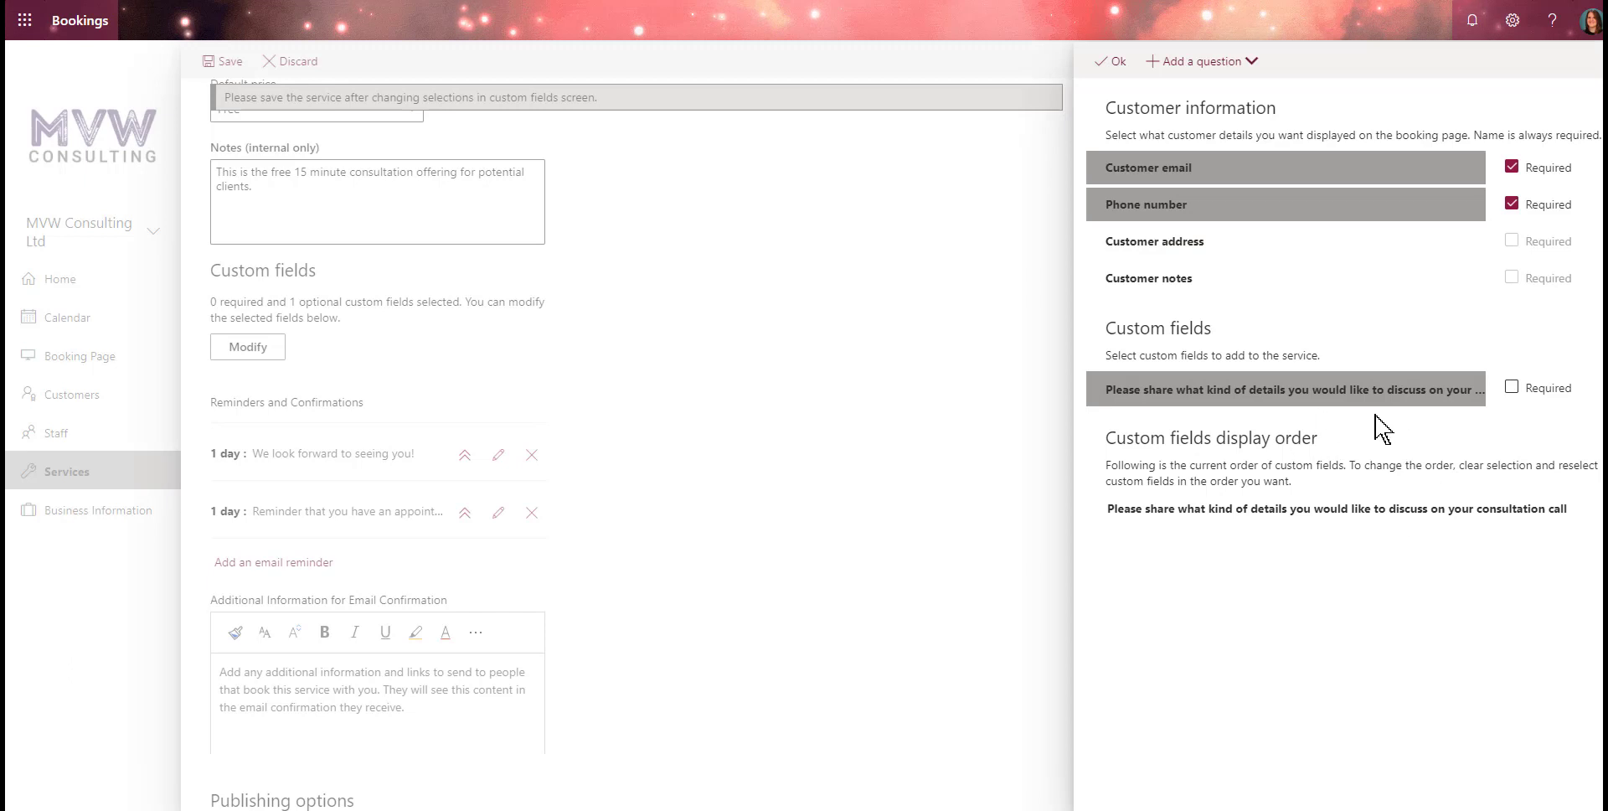
click(1511, 387)
click(1111, 67)
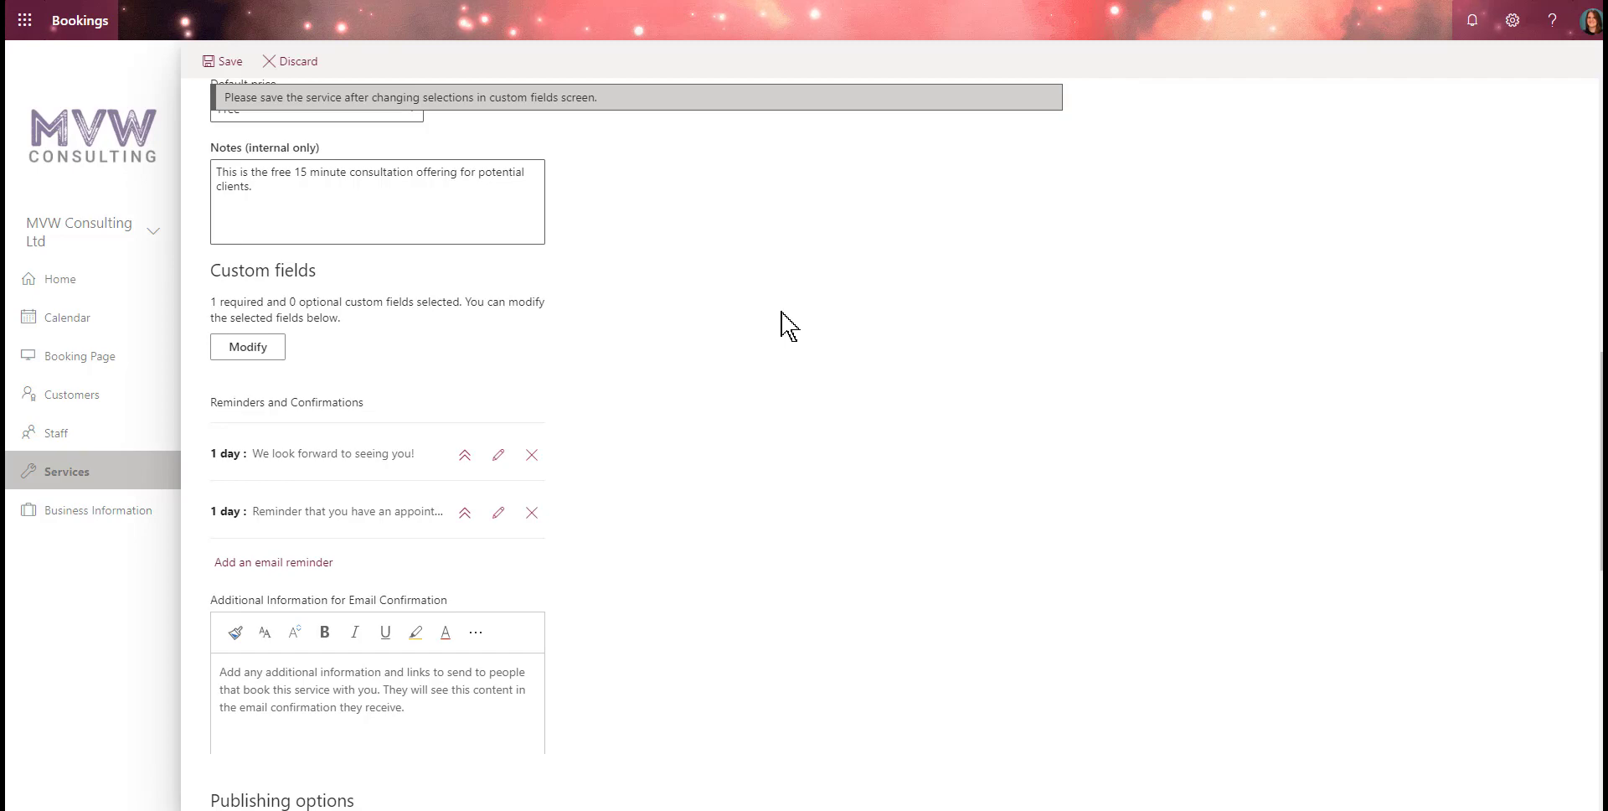
Examine the timing and recipient options of the "We look forward to seeing you!" email reminder, then leave it without saving.
scroll(789, 325, down, 3)
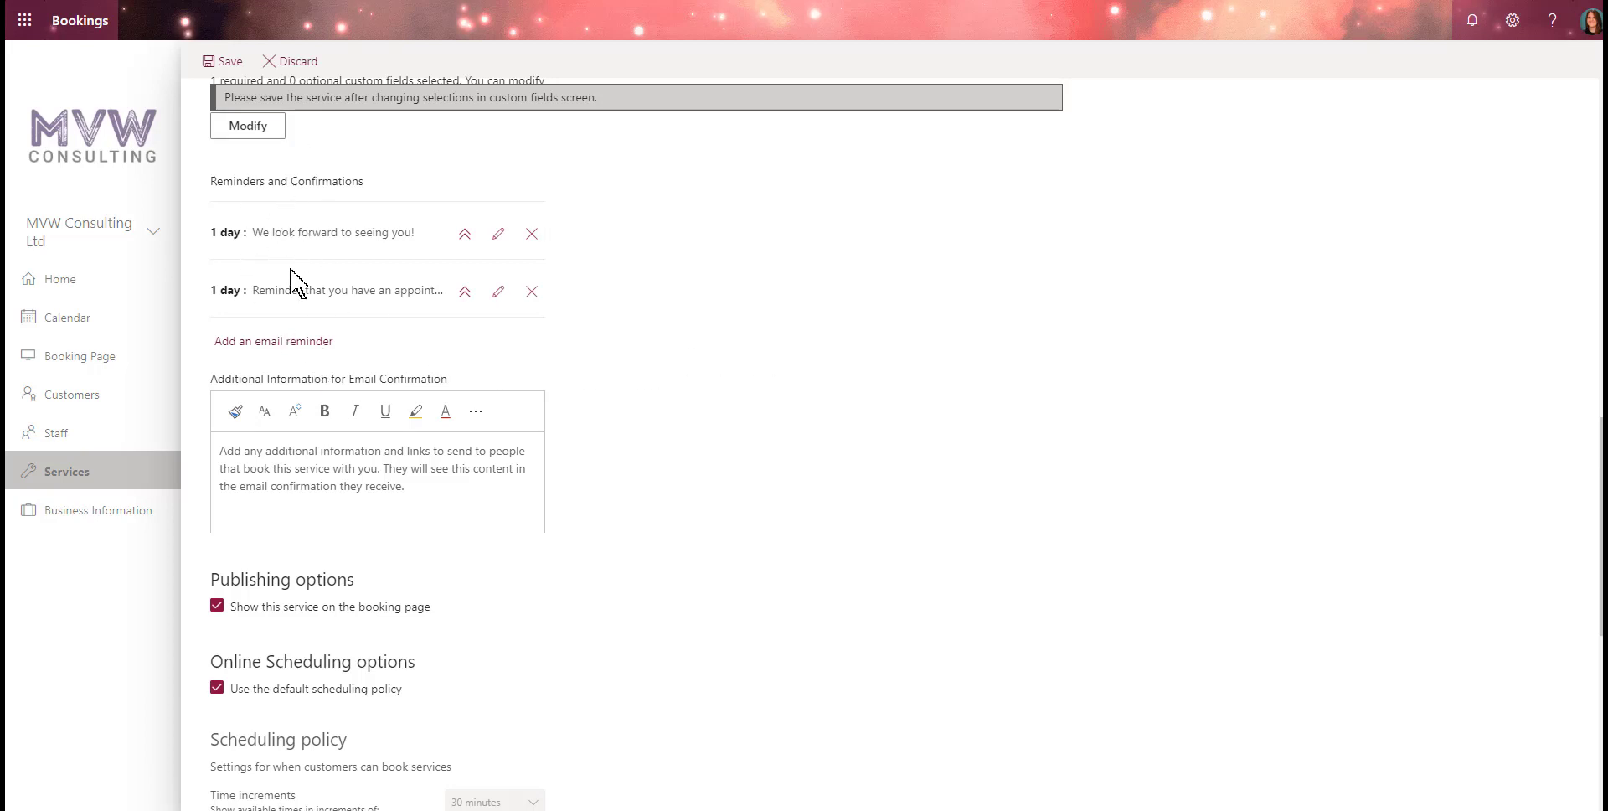
click(497, 234)
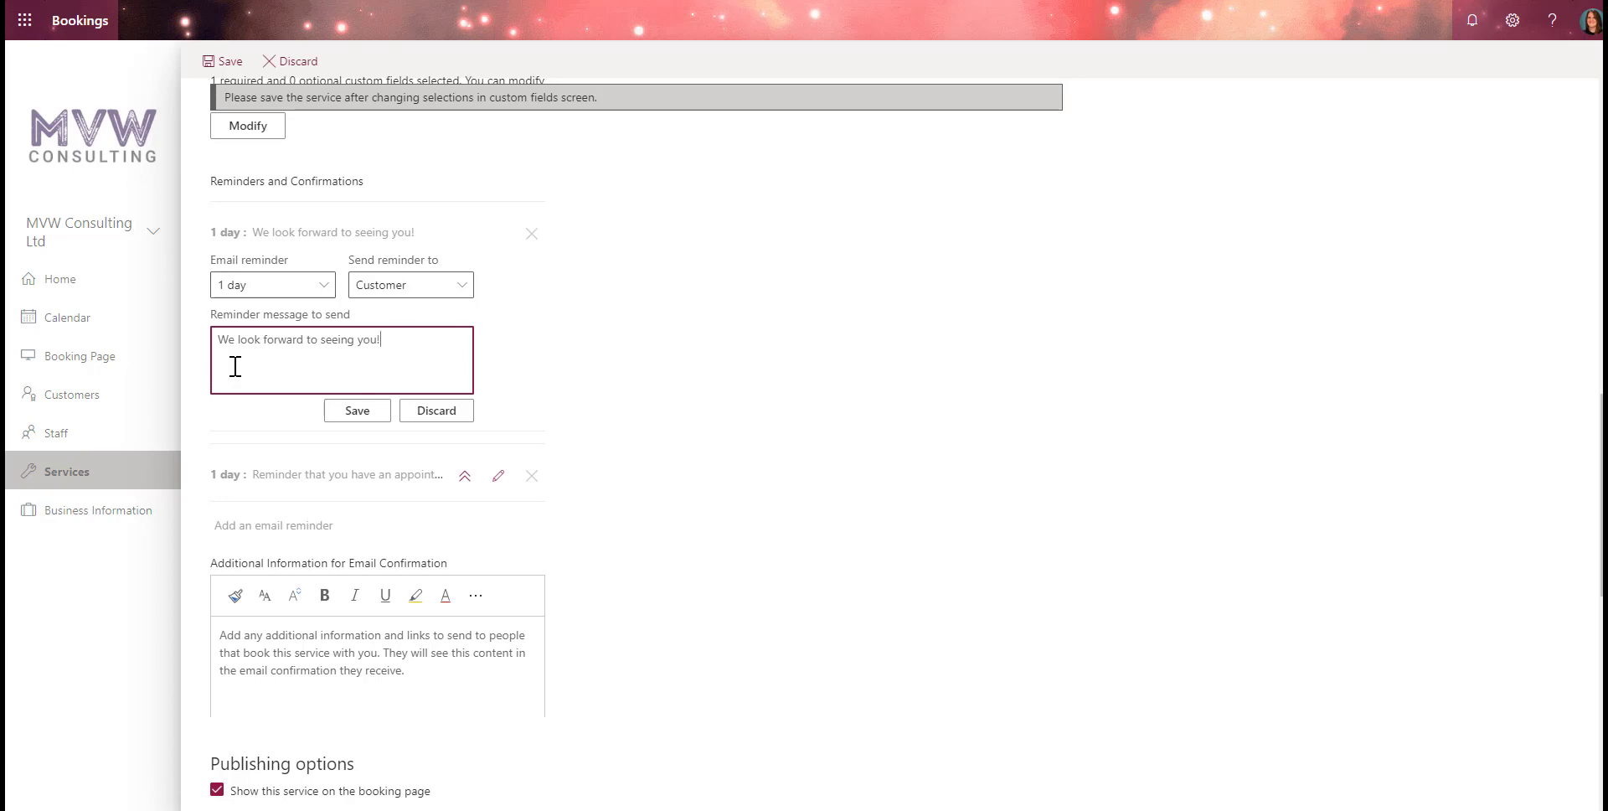
click(325, 289)
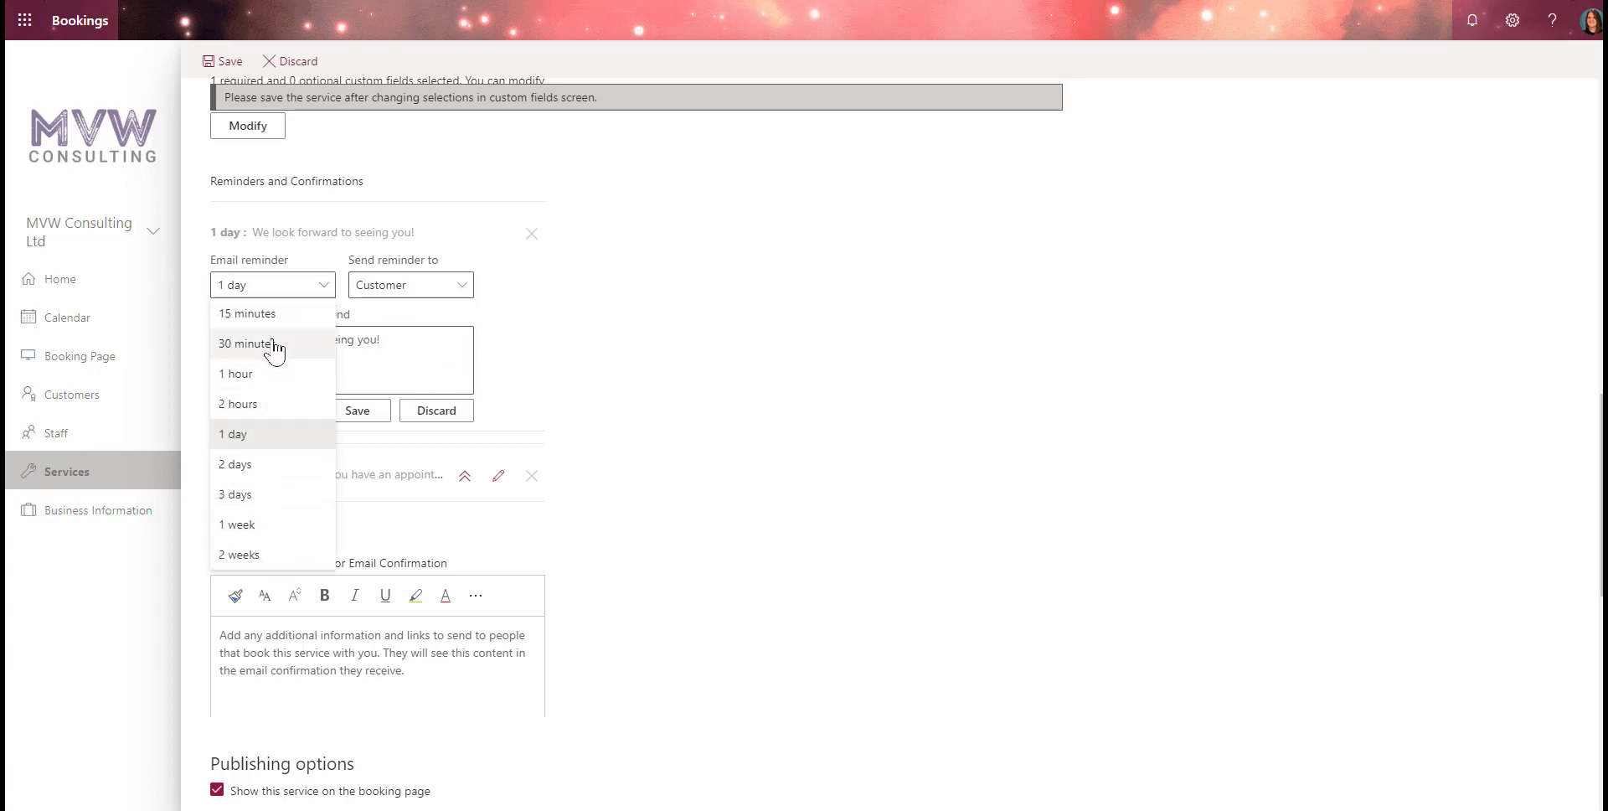
click(670, 384)
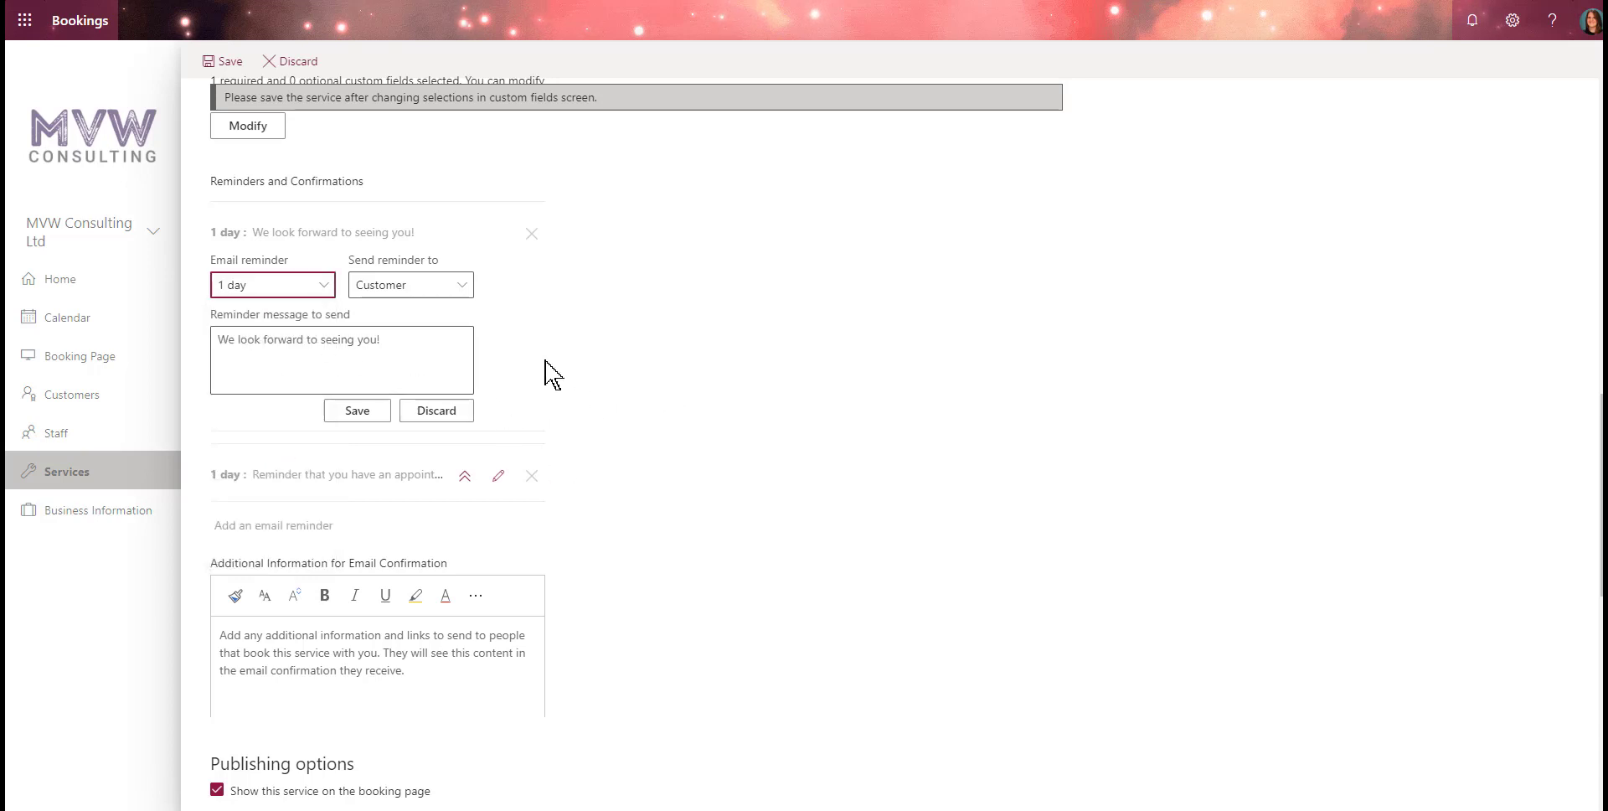
click(557, 281)
click(424, 287)
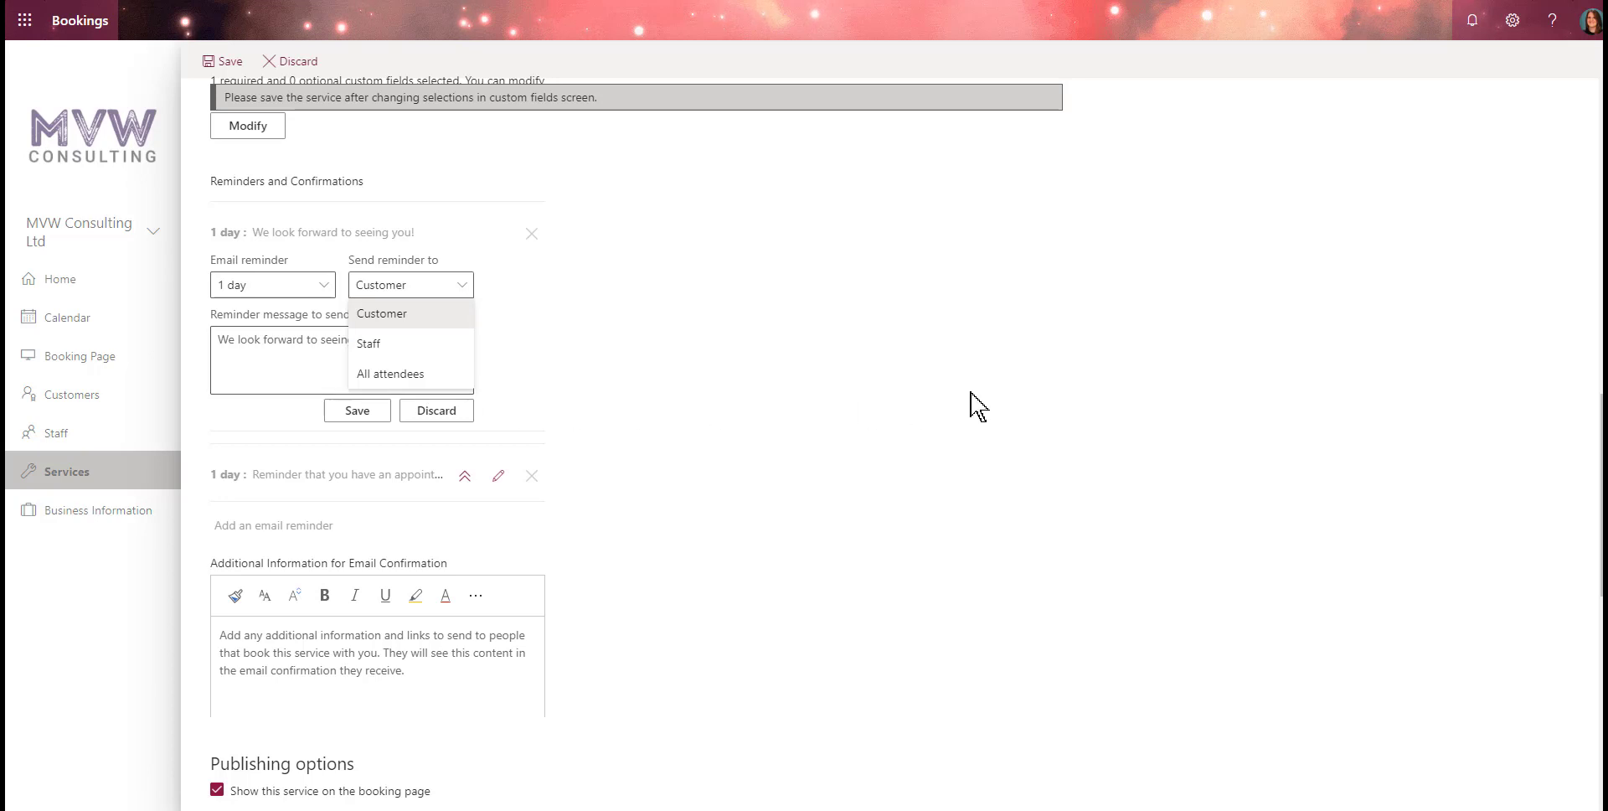
click(930, 404)
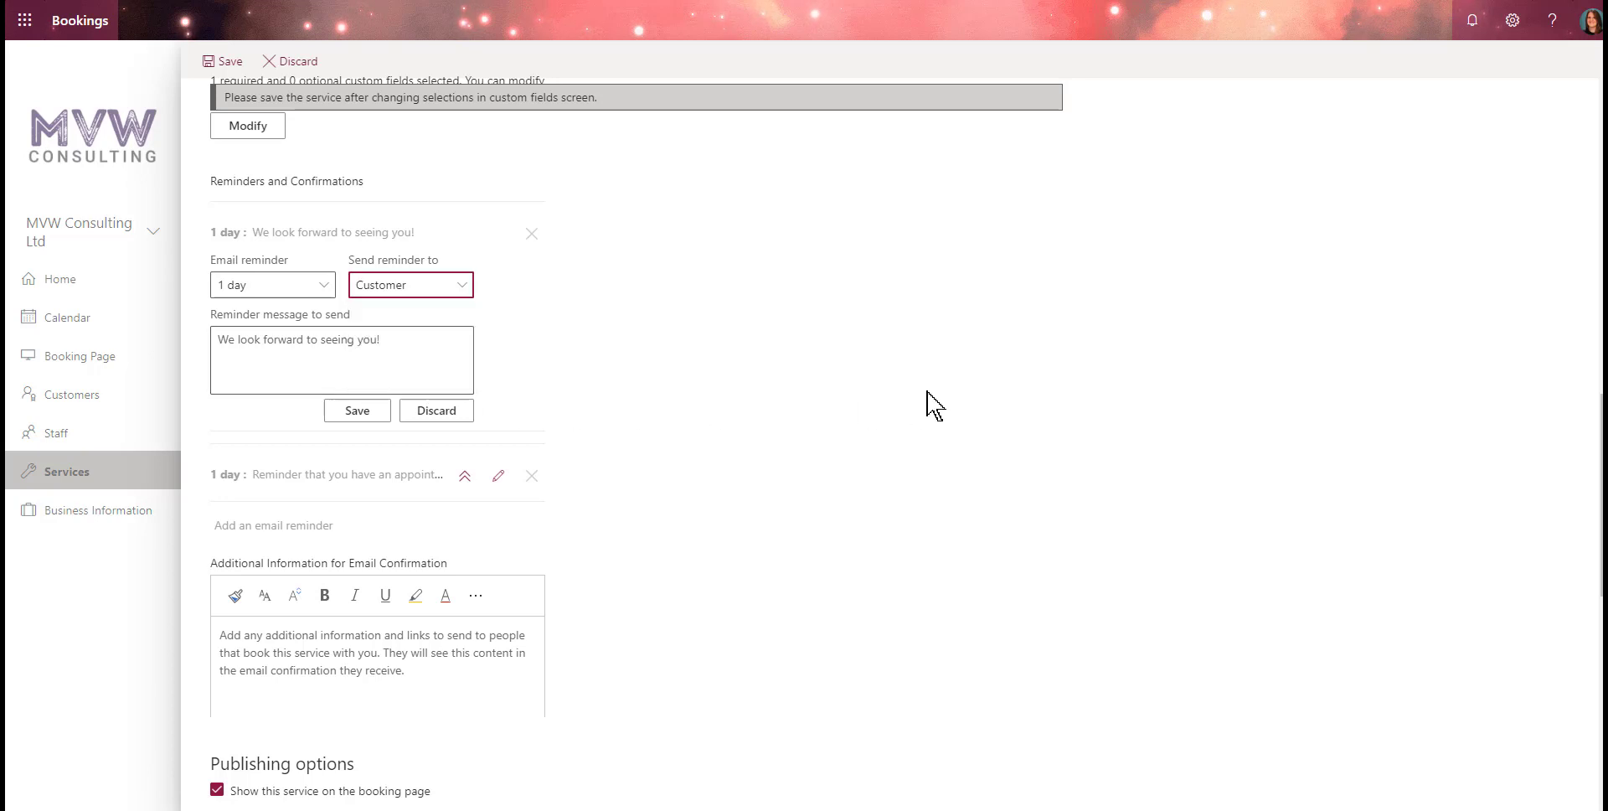
click(435, 412)
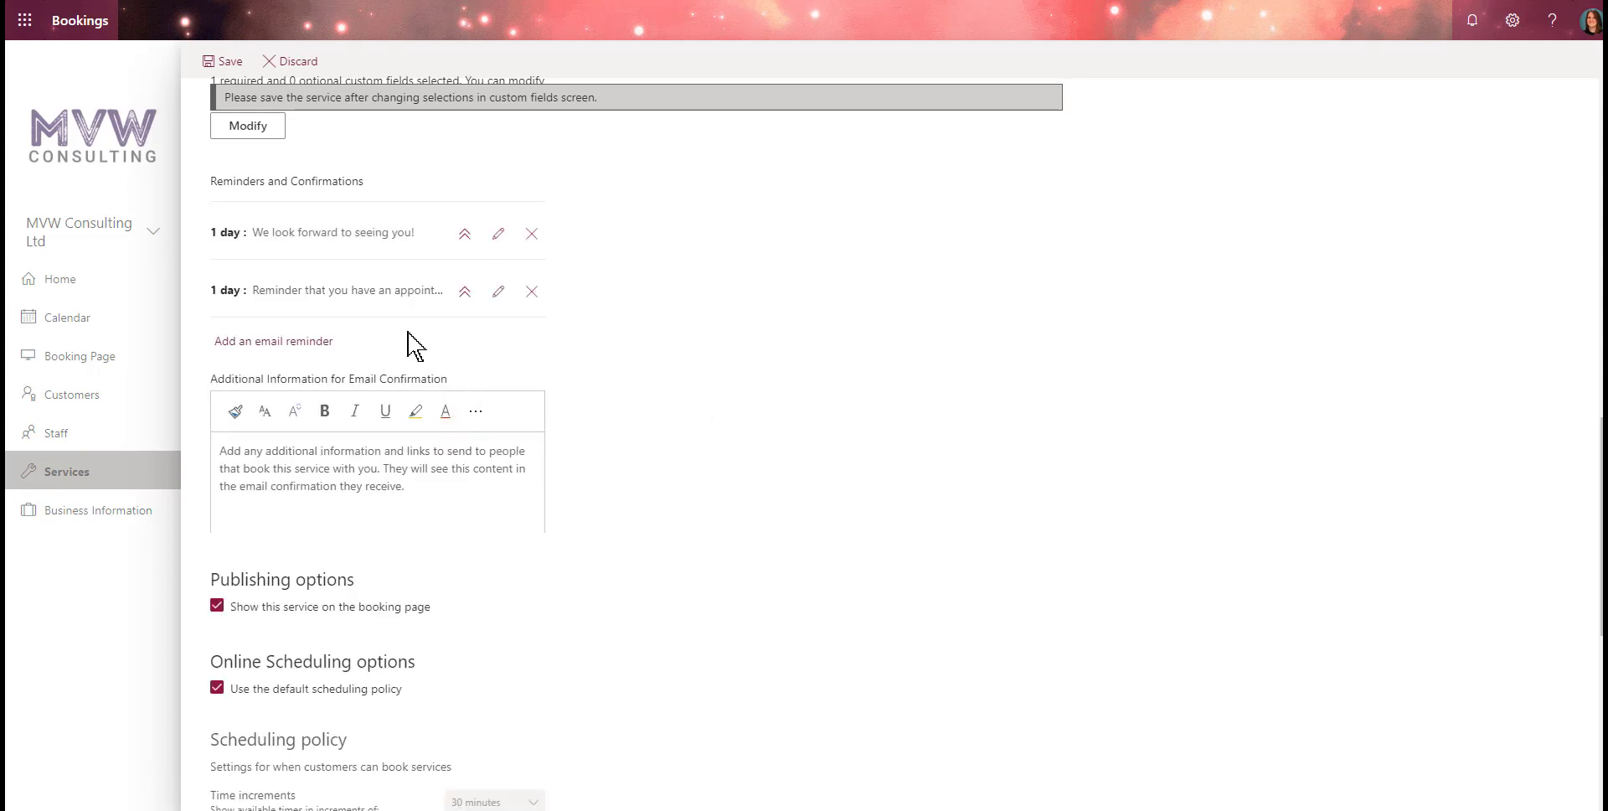
Write the additional email confirmation text: "We look forward to discussing your challenges in your consultation.", "Thank you", "The Team at MVW Consulting" on separate lines.
click(458, 499)
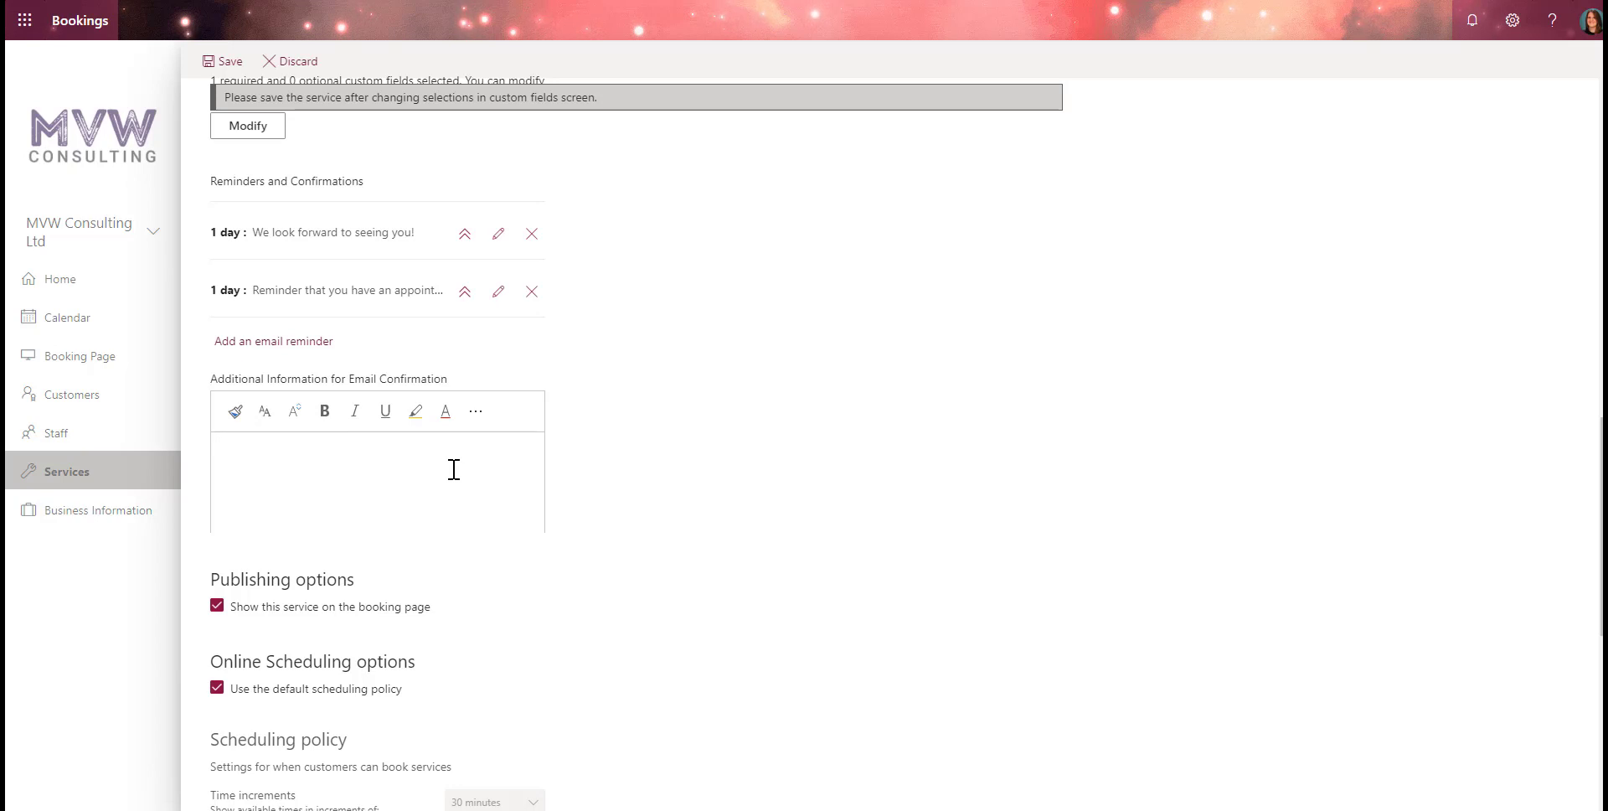
text(We look forward to discussing )
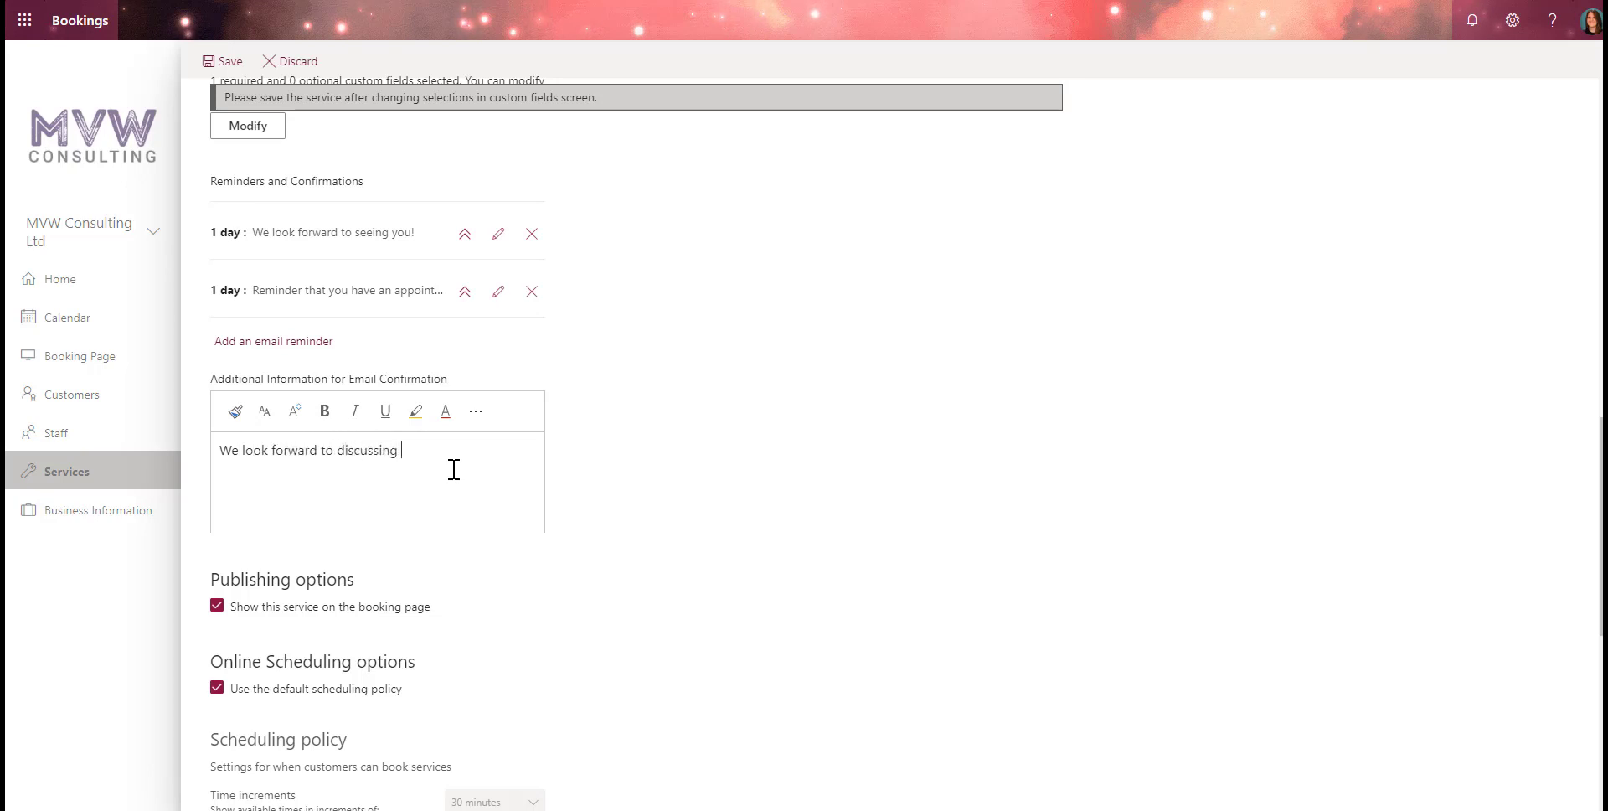
text(your challenges in your consultation.)
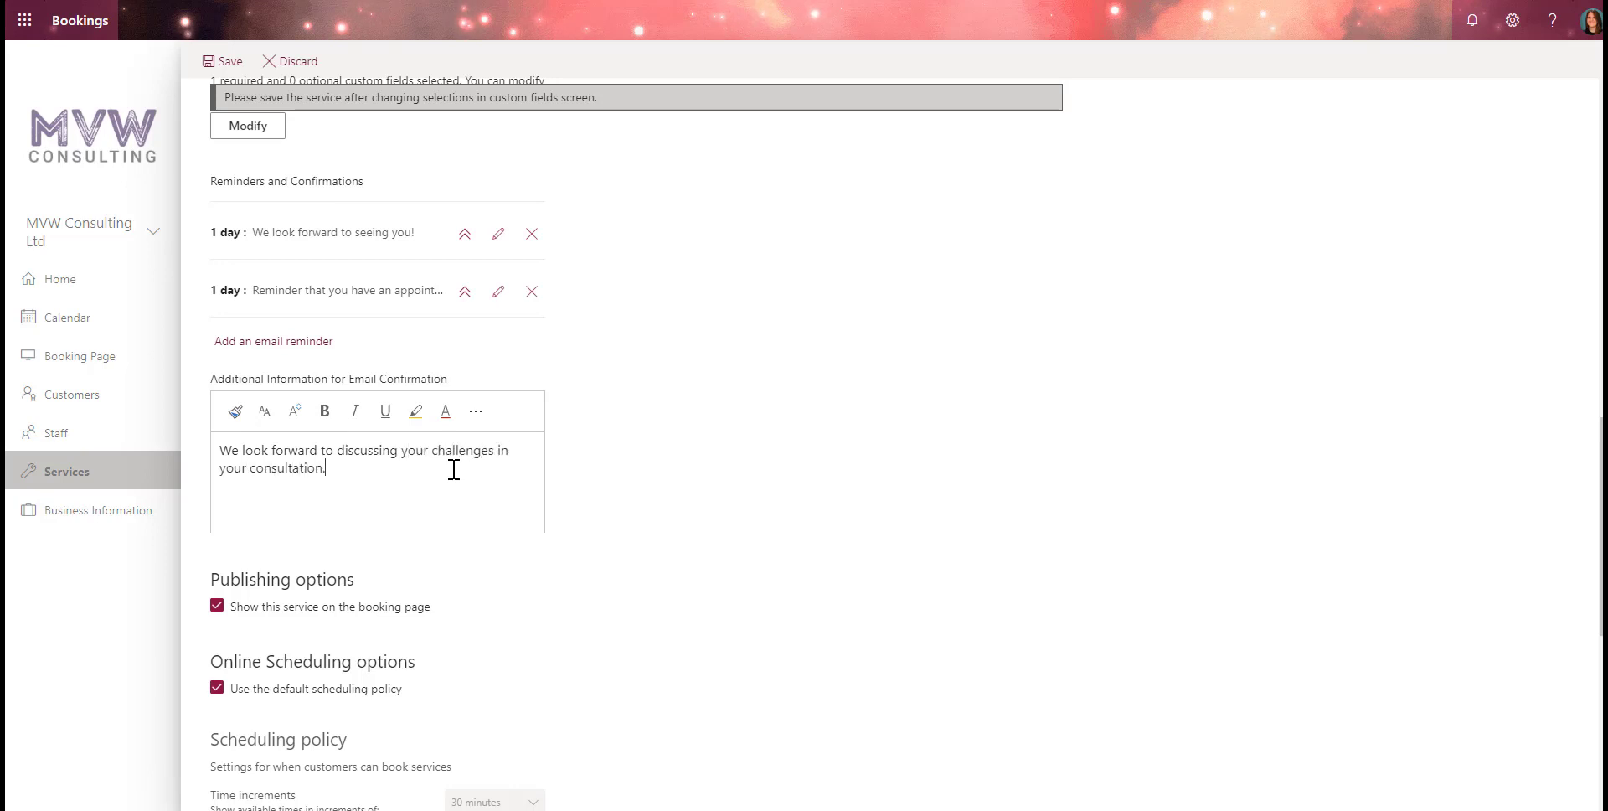
key(Return)
text(Thank you)
key(Return)
text(The Team at MVW )
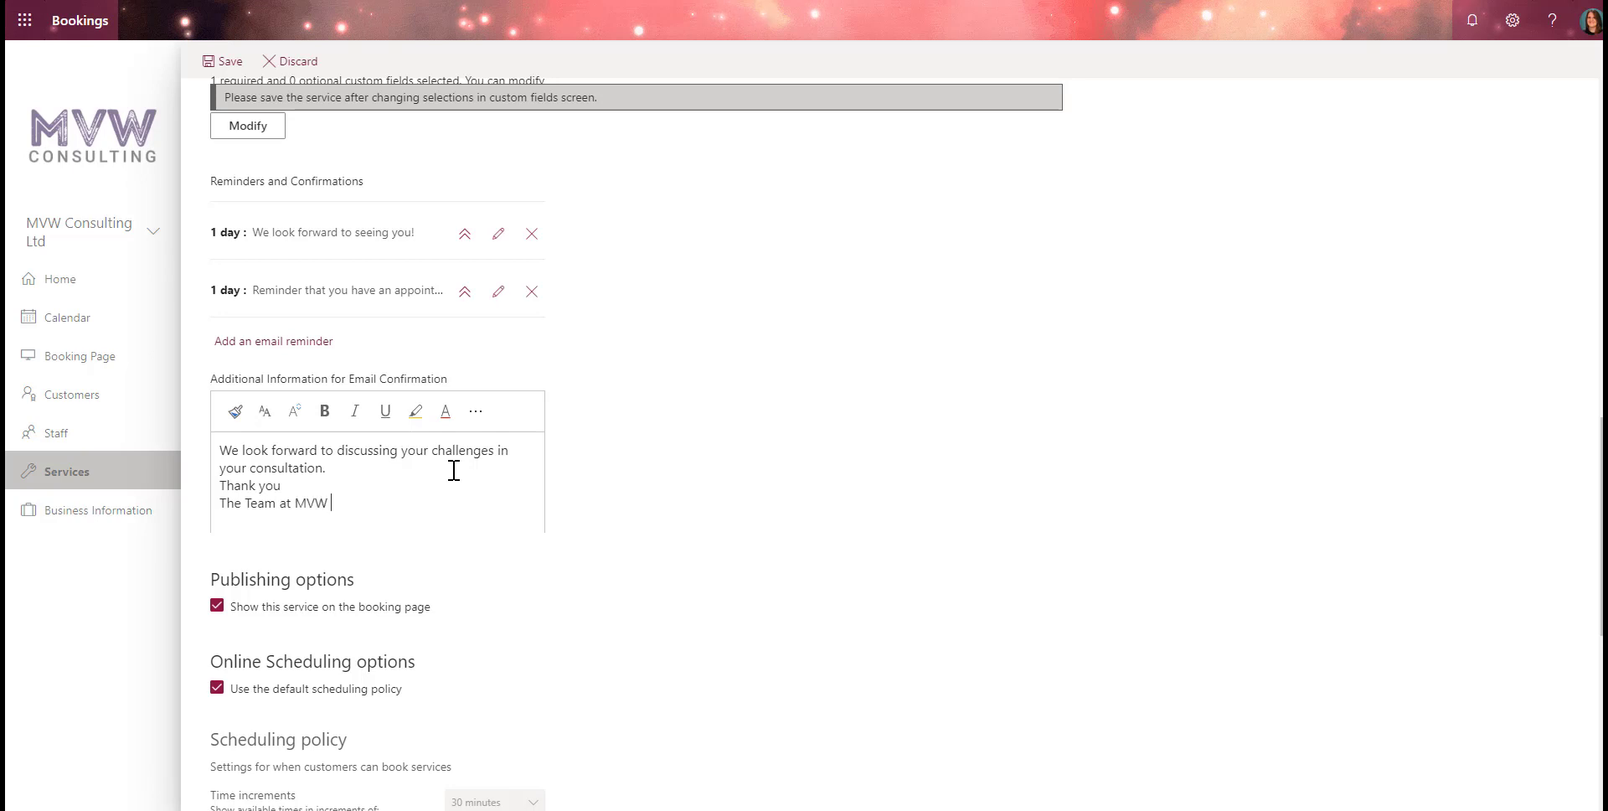
text(Consulting)
Insert a blank line before and after "Thank you" in the email confirmation text.
click(392, 466)
key(Return)
click(463, 511)
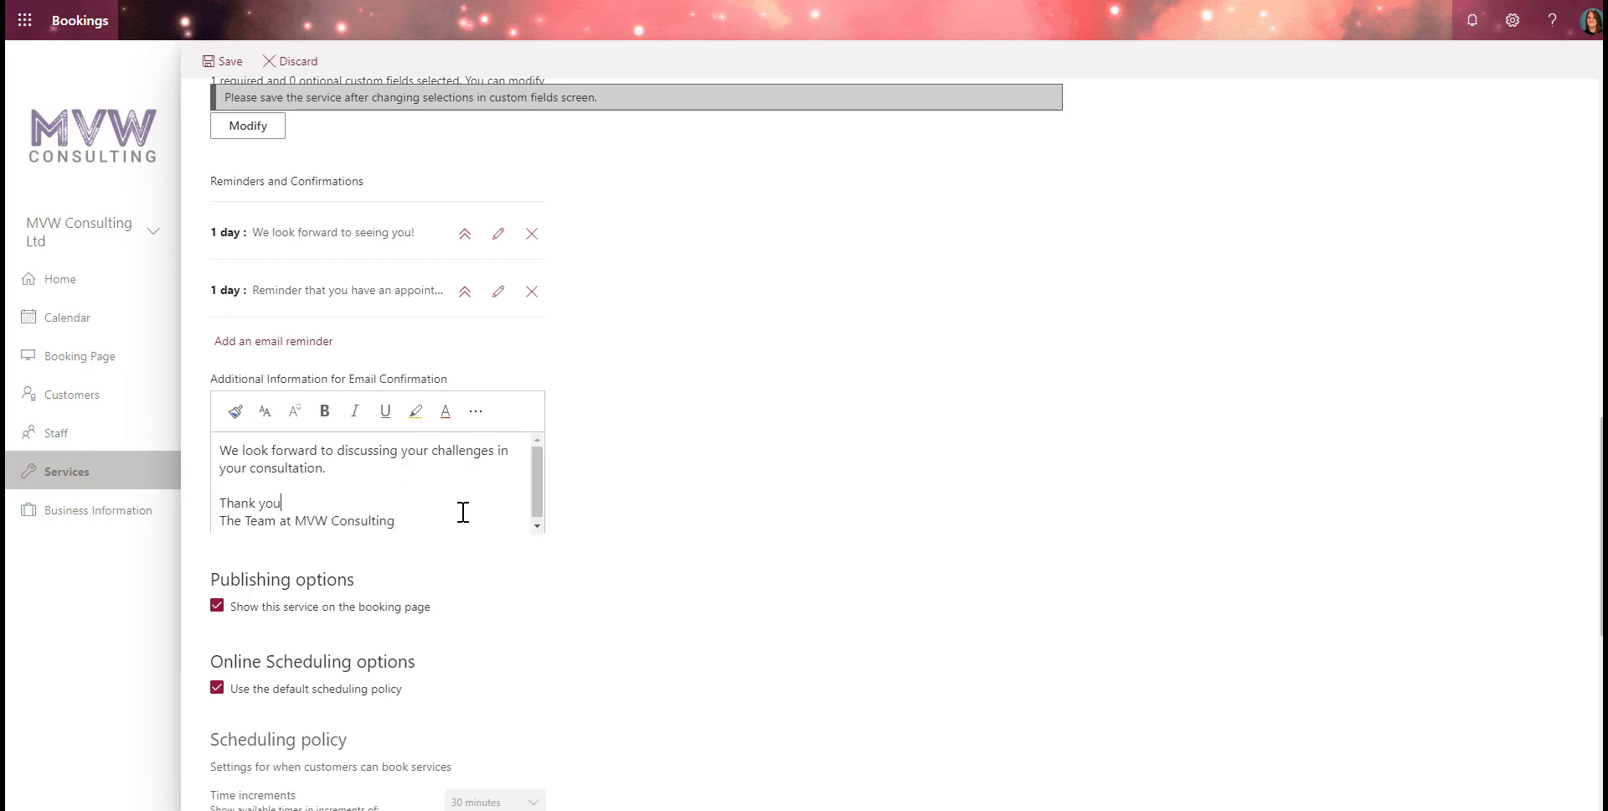
key(Return)
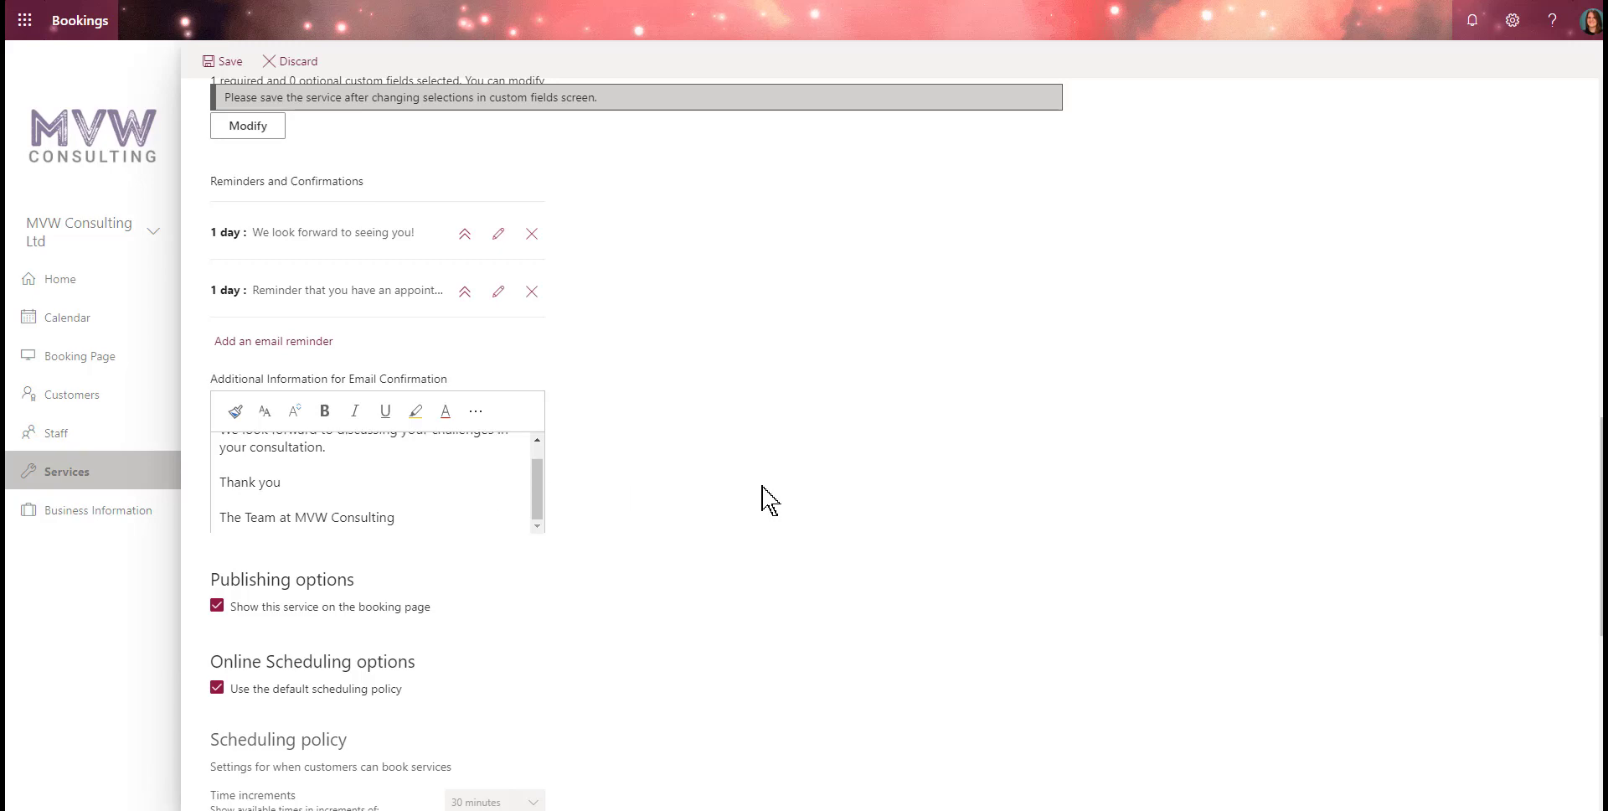
Stop using the default scheduling policy and set the service's time increments to 15 minutes.
scroll(762, 498, down, 4)
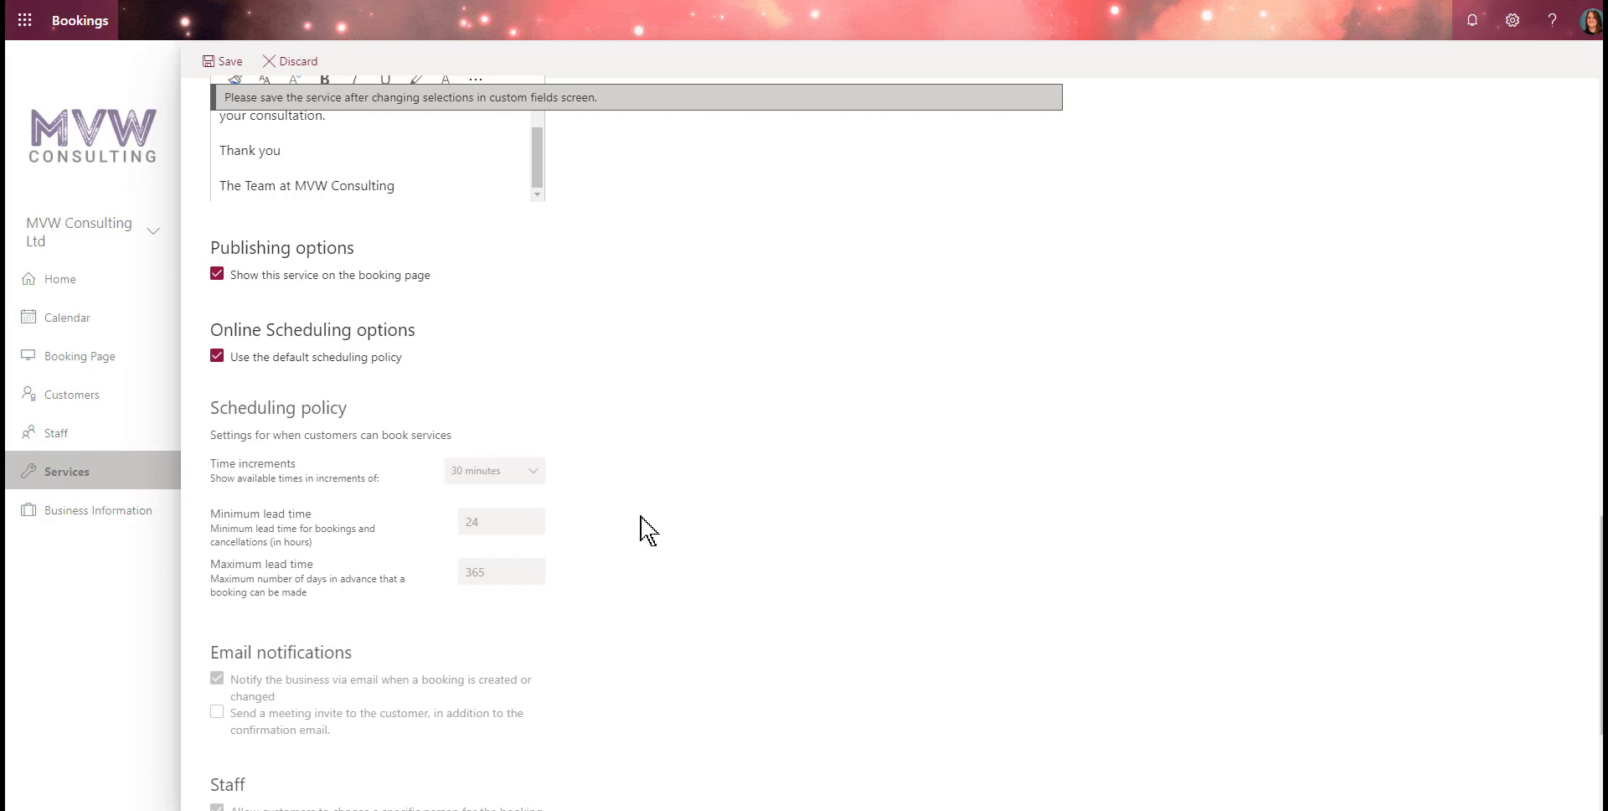
click(217, 355)
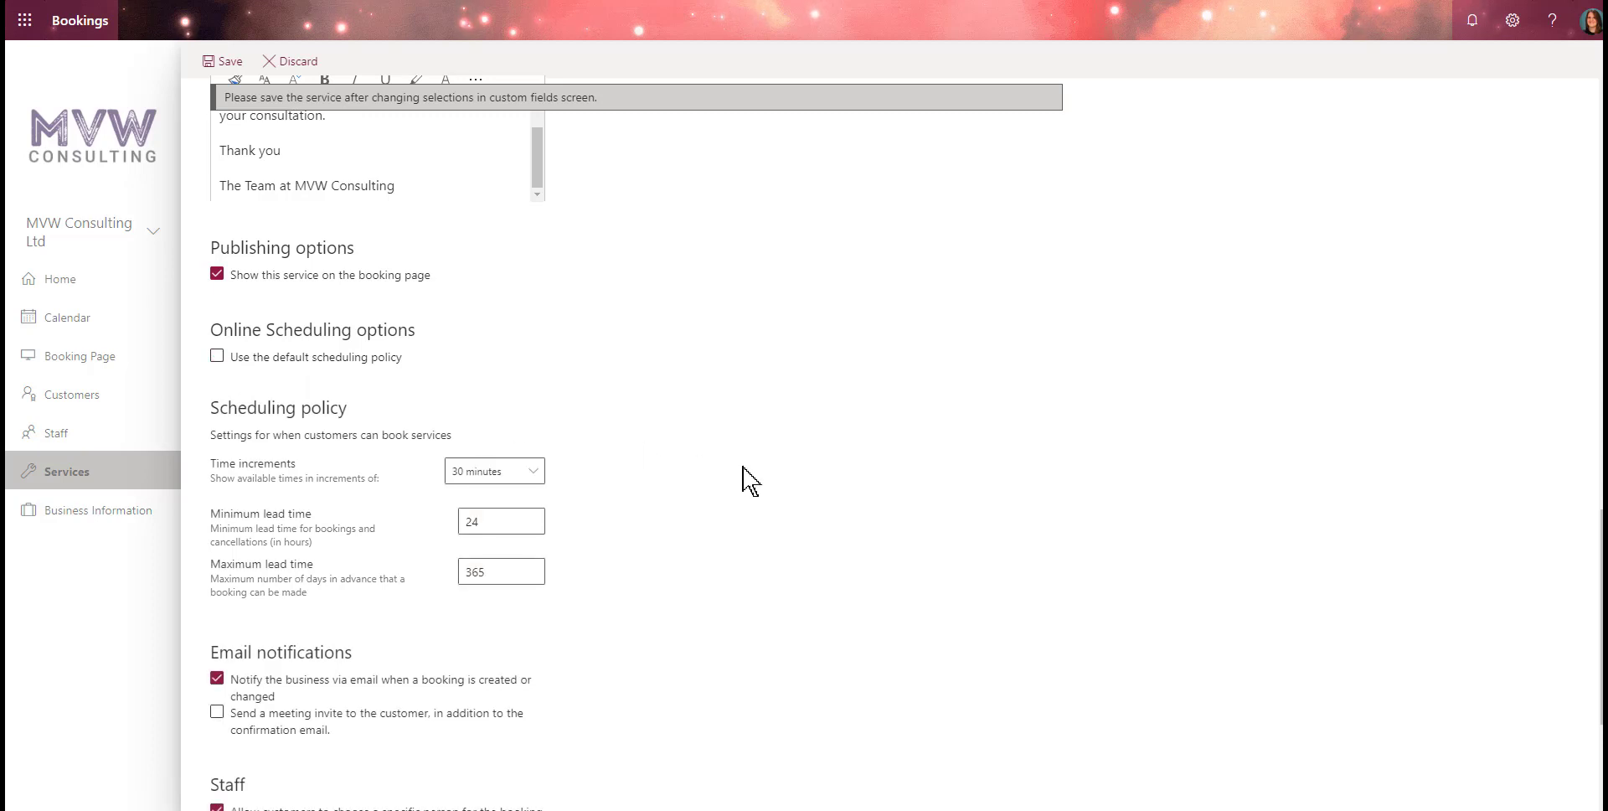
click(539, 476)
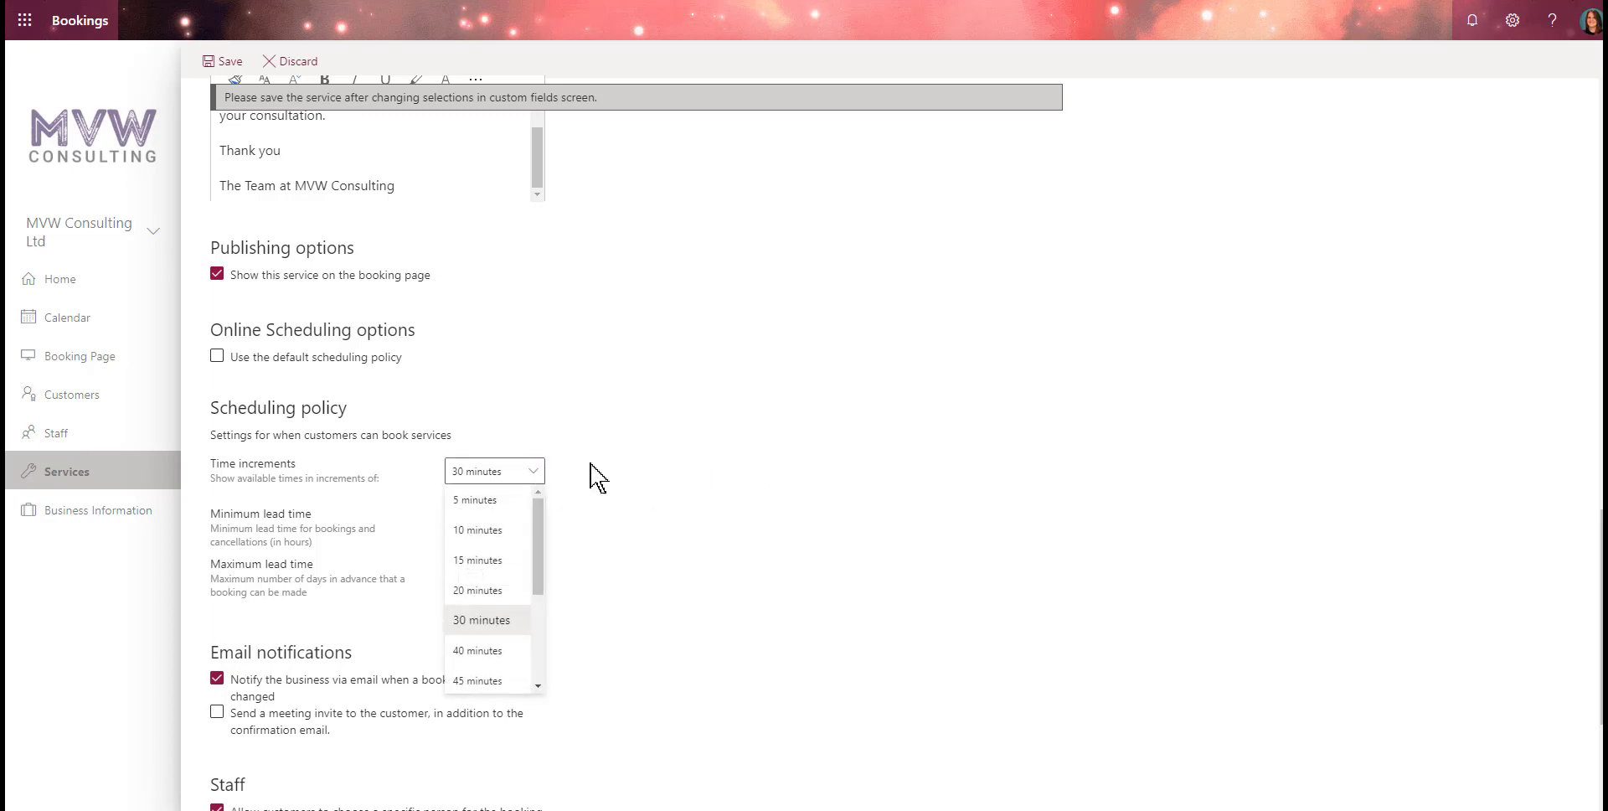
click(503, 560)
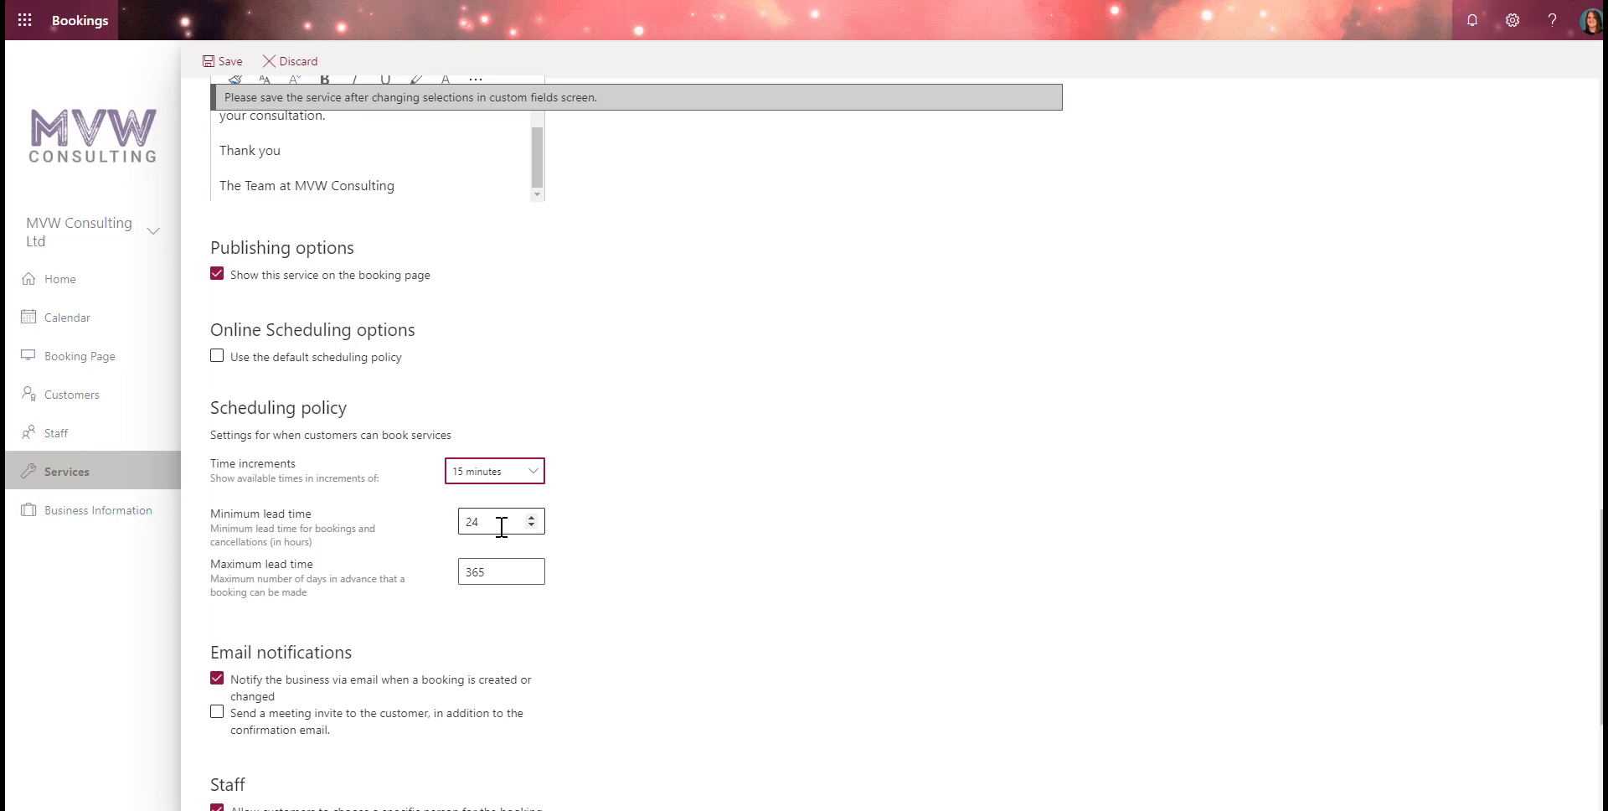
Set the minimum lead time to 48 hours and the maximum lead time to 30 days.
click(532, 517)
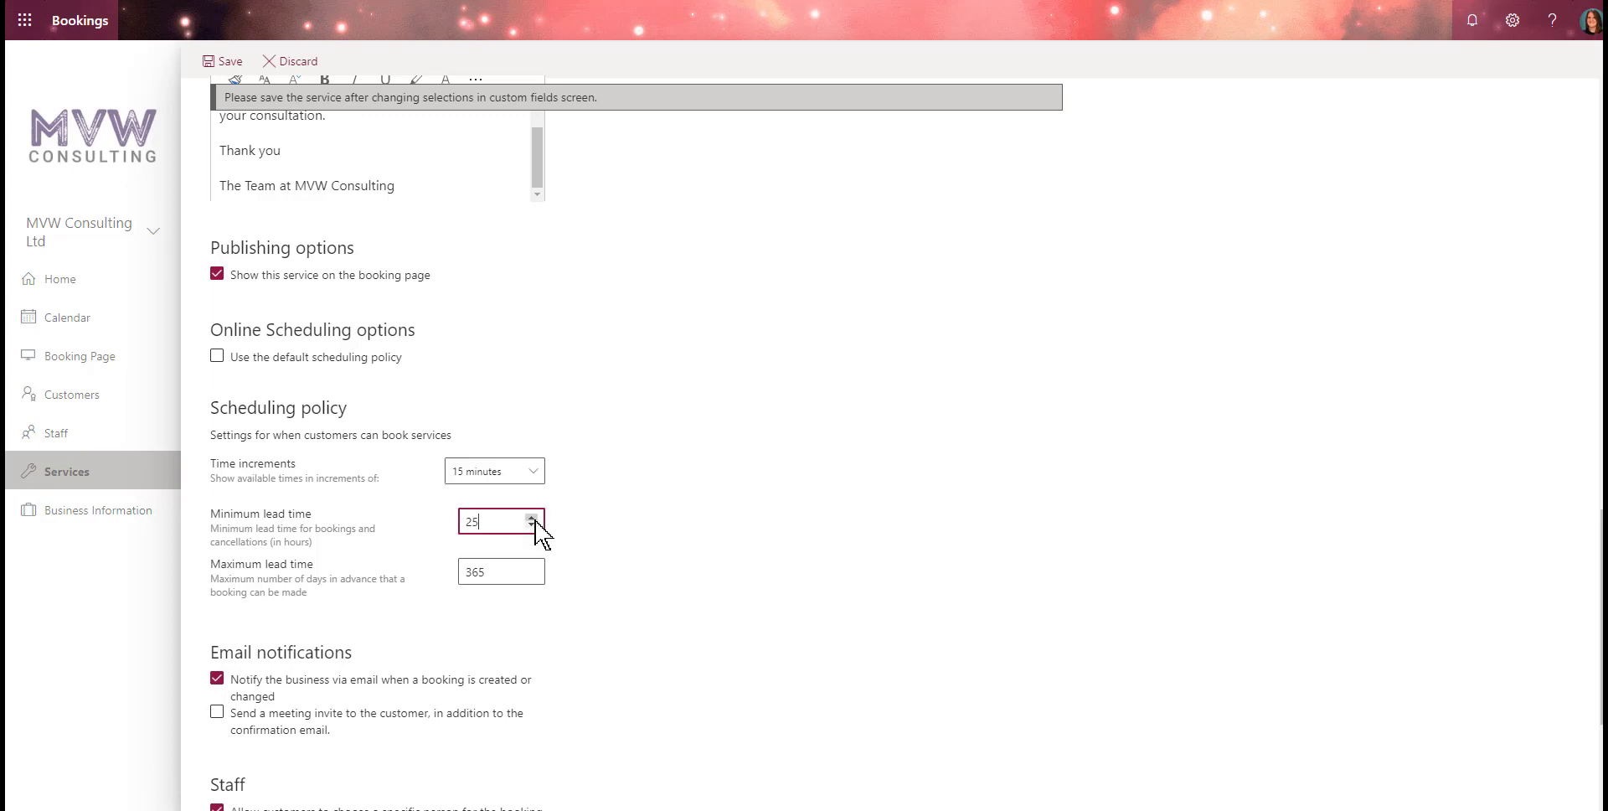
drag(511, 521, 446, 526)
text(48)
click(748, 506)
click(497, 571)
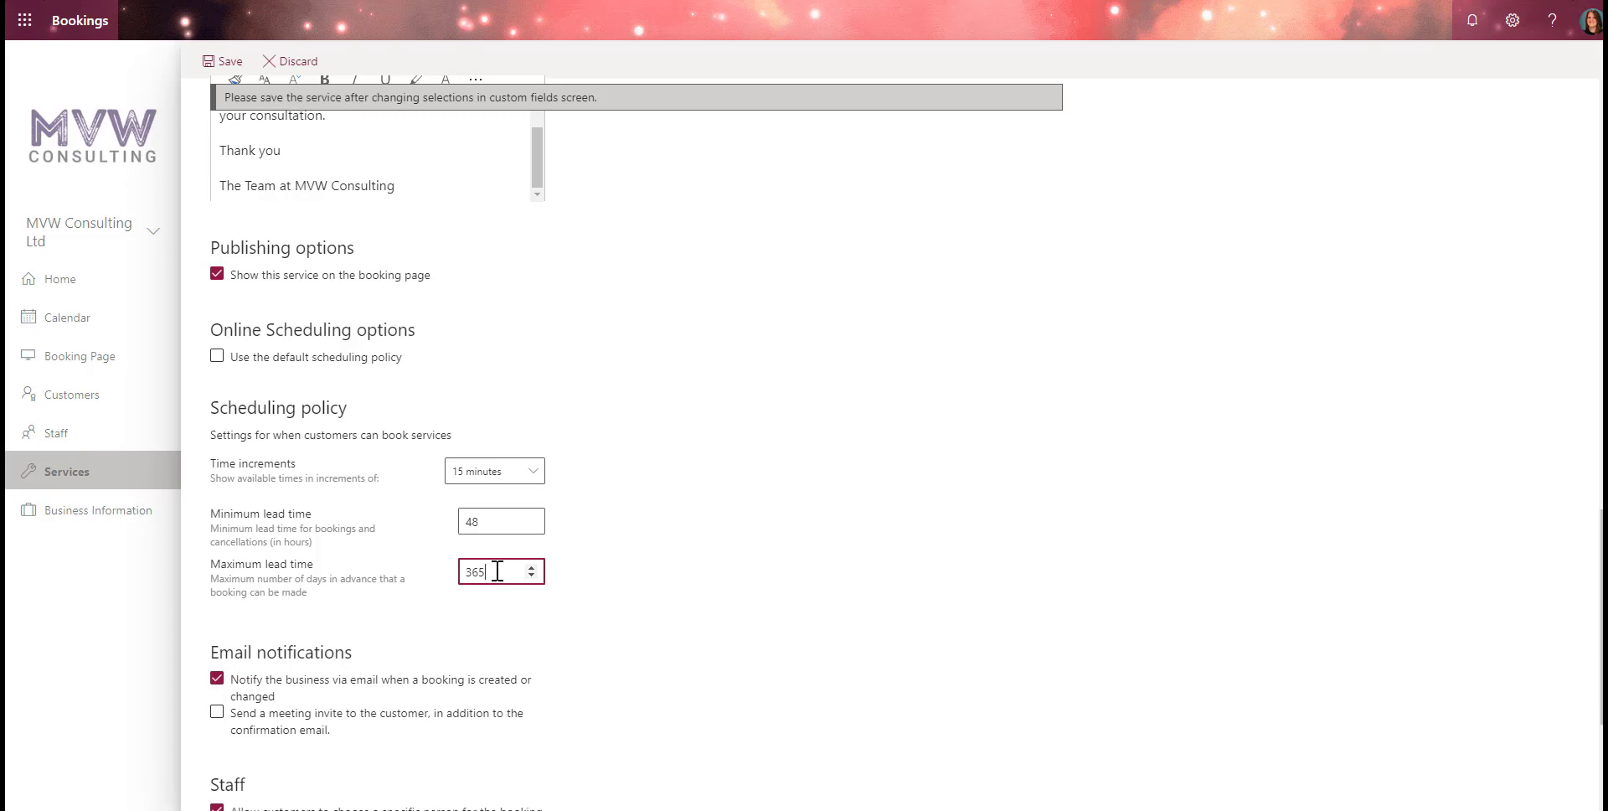
key(BackSpace)
key(BackSpace)
text(0)
click(748, 549)
Enable sending a meeting invite to the customer in addition to the confirmation email, keeping customers' choice of a specific person allowed.
scroll(729, 427, down, 3)
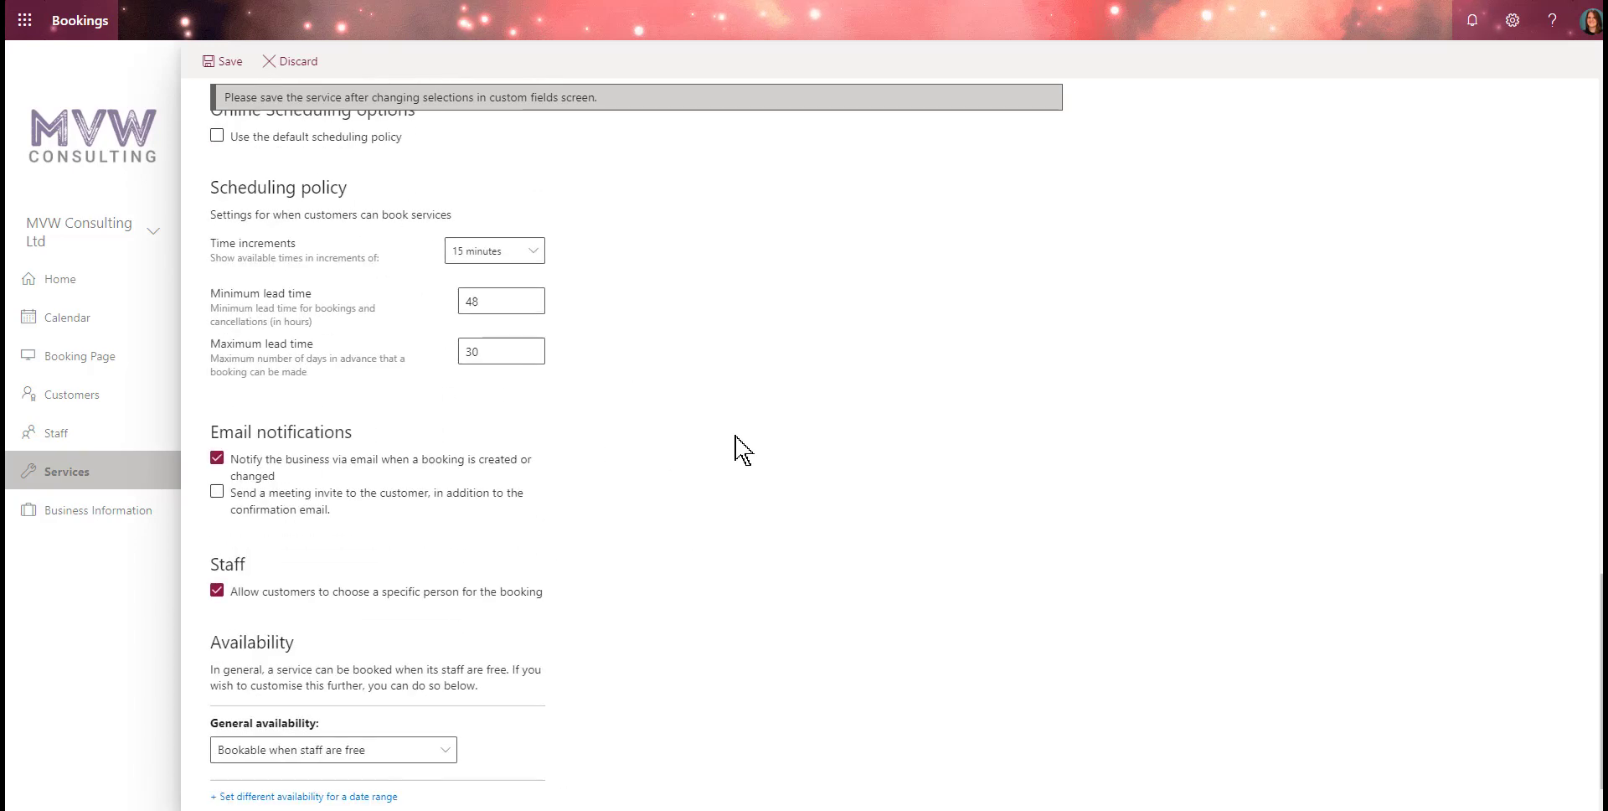
scroll(737, 449, down, 1)
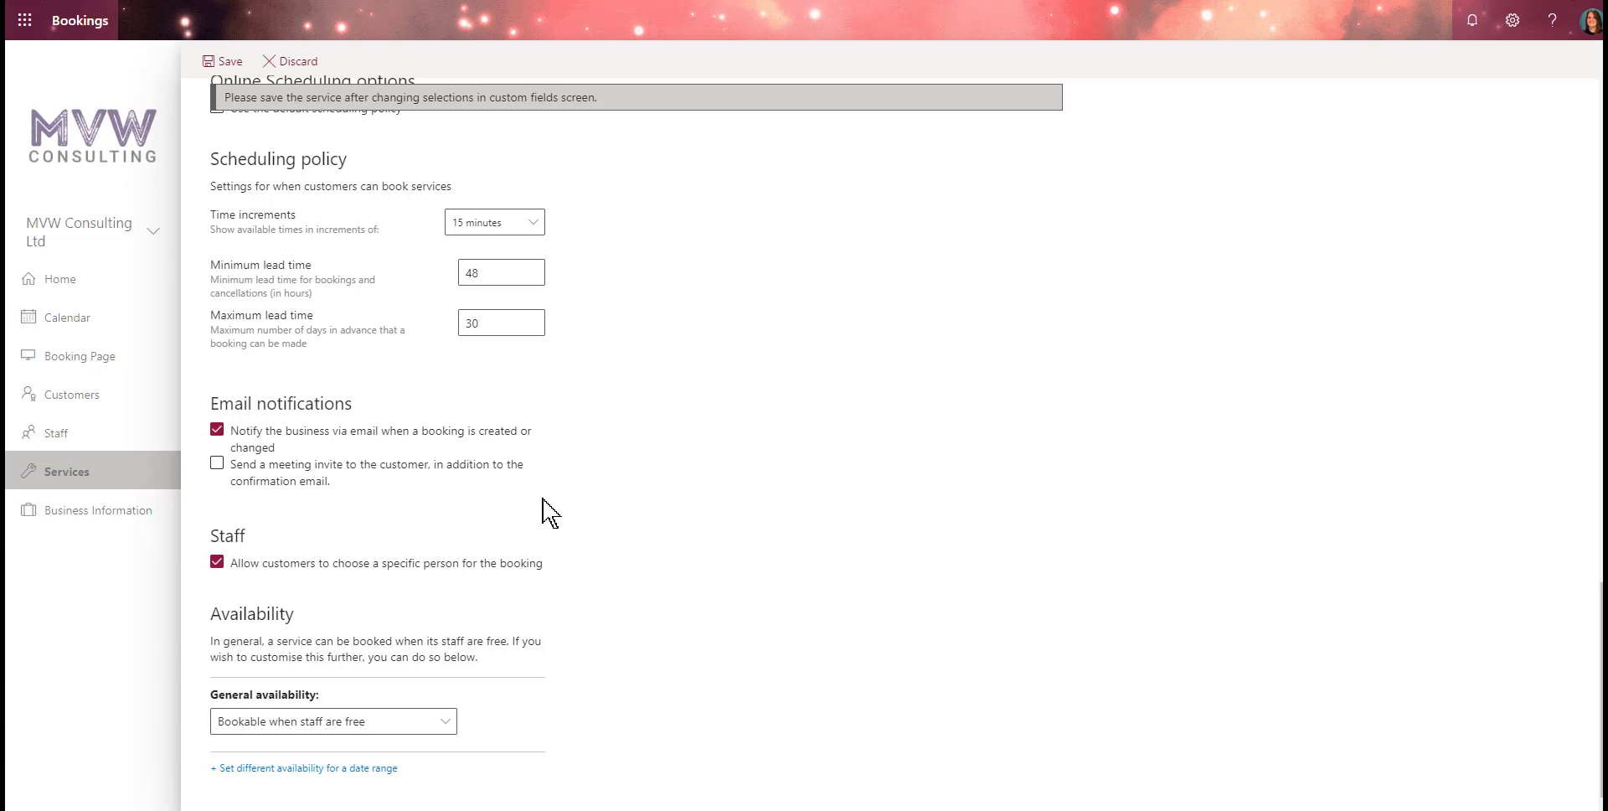
click(217, 464)
click(217, 563)
click(217, 562)
Set the service's general availability to Custom hours (recurring weekly).
click(442, 725)
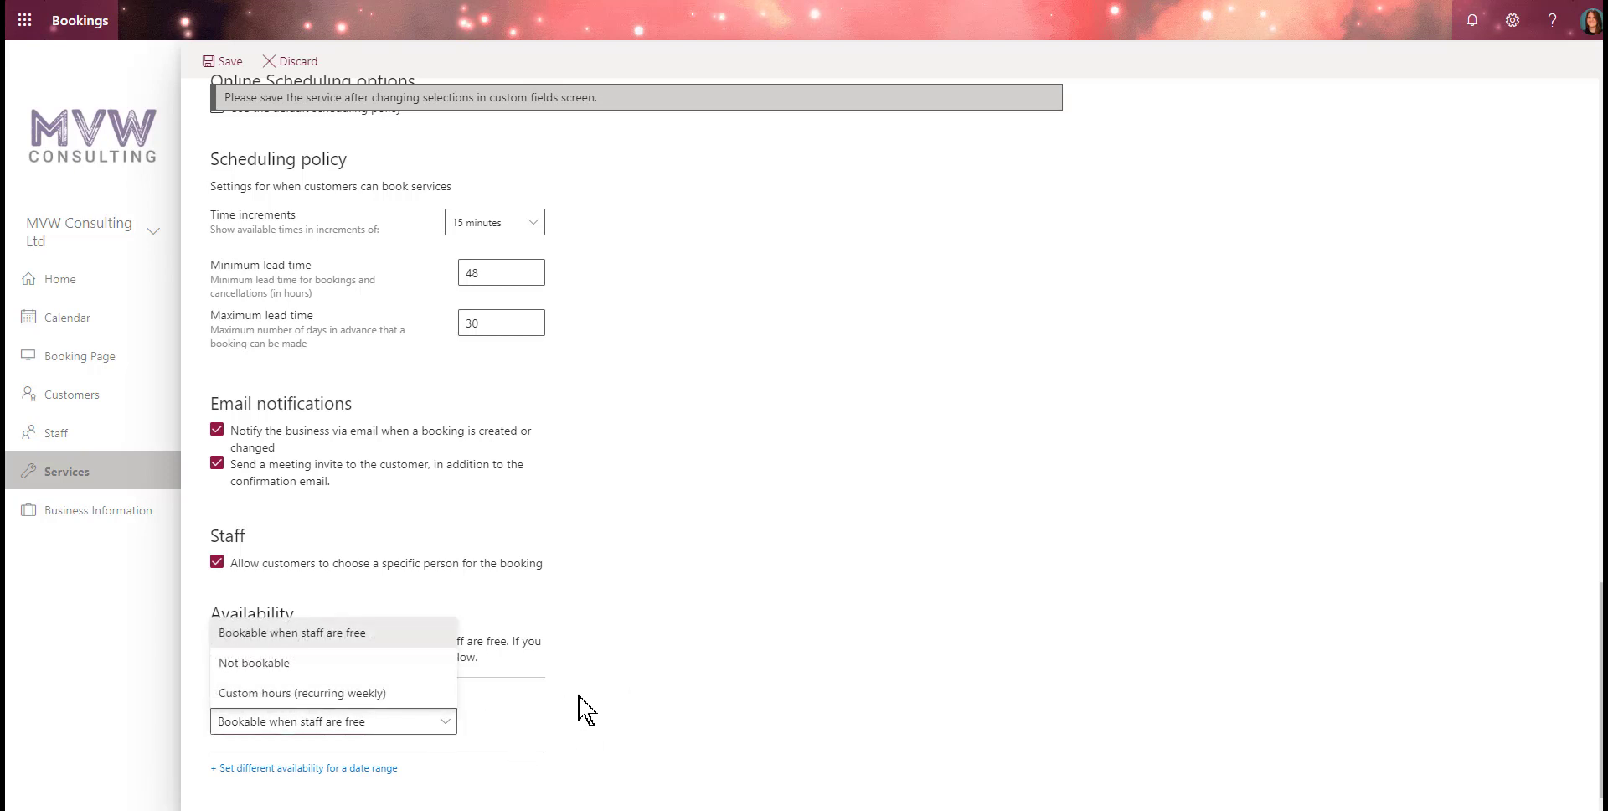
click(620, 707)
click(452, 722)
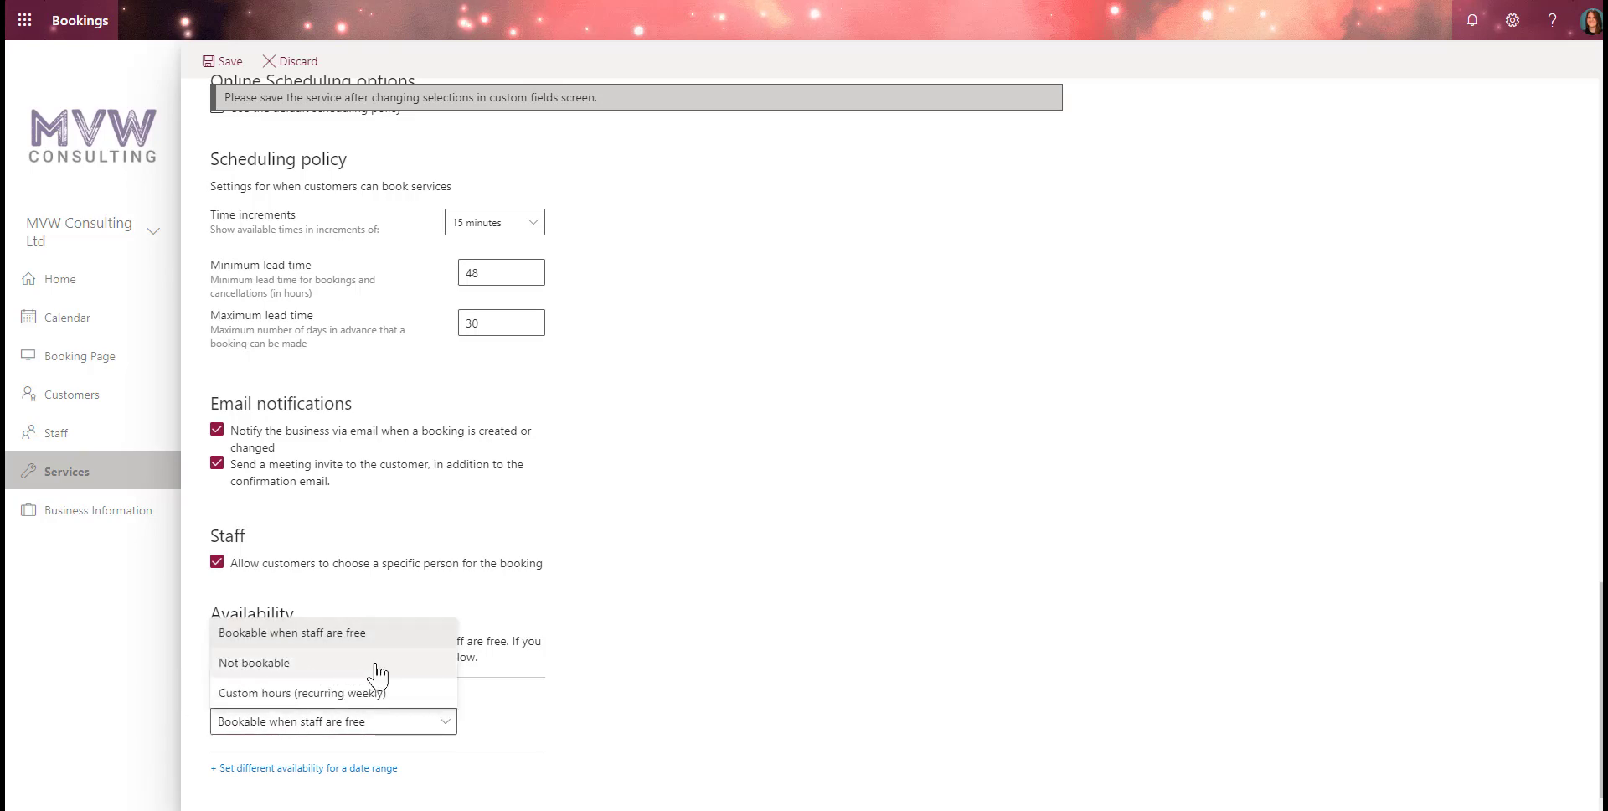
click(413, 693)
scroll(716, 661, down, 3)
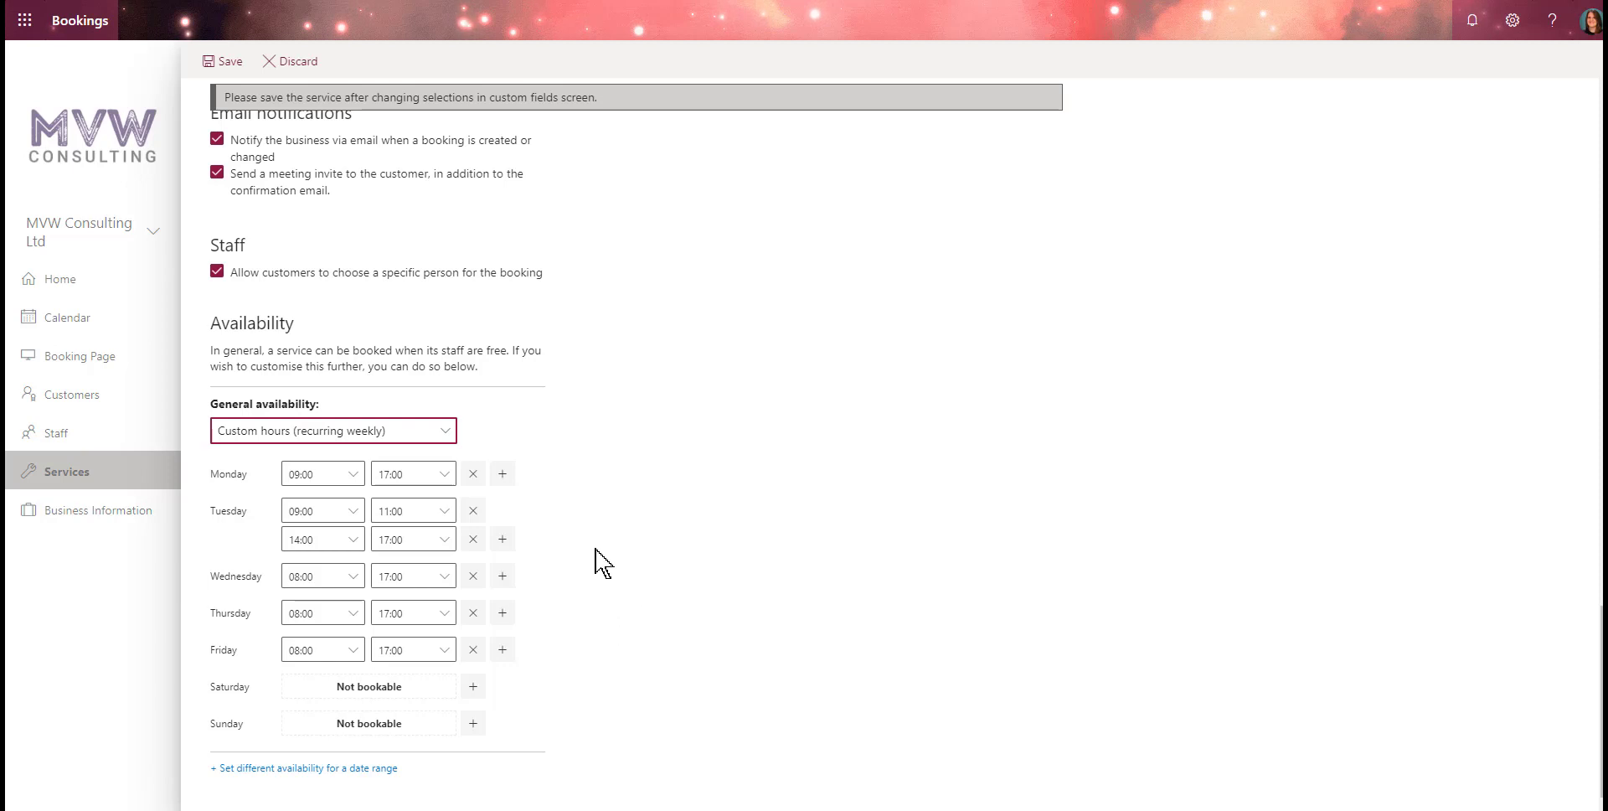
Set Monday's end time to 11:45 in the custom weekly hours and save the service.
click(450, 479)
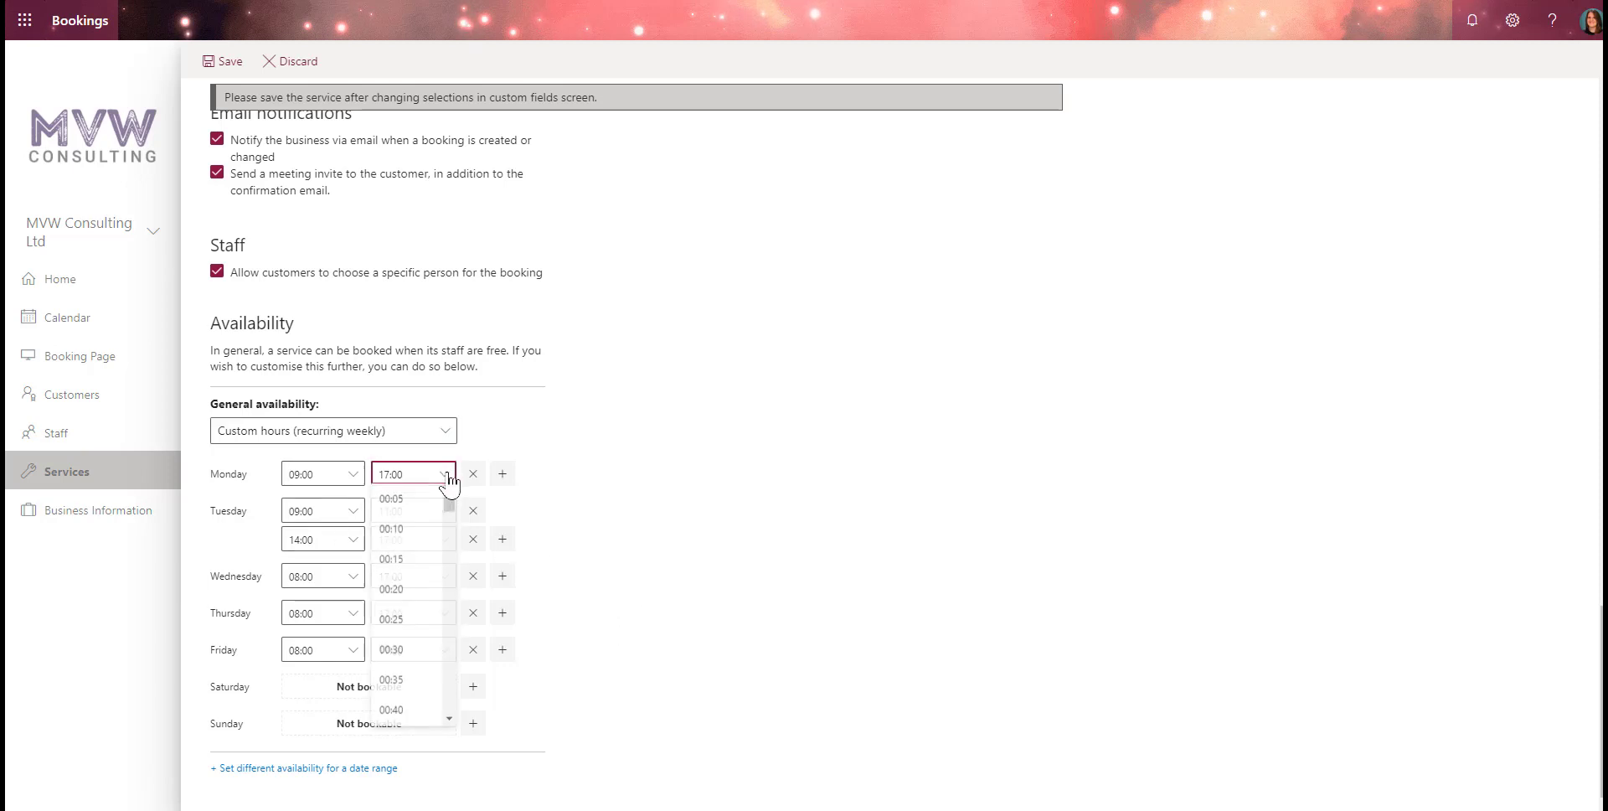
scroll(436, 569, up, 5)
scroll(436, 578, up, 6)
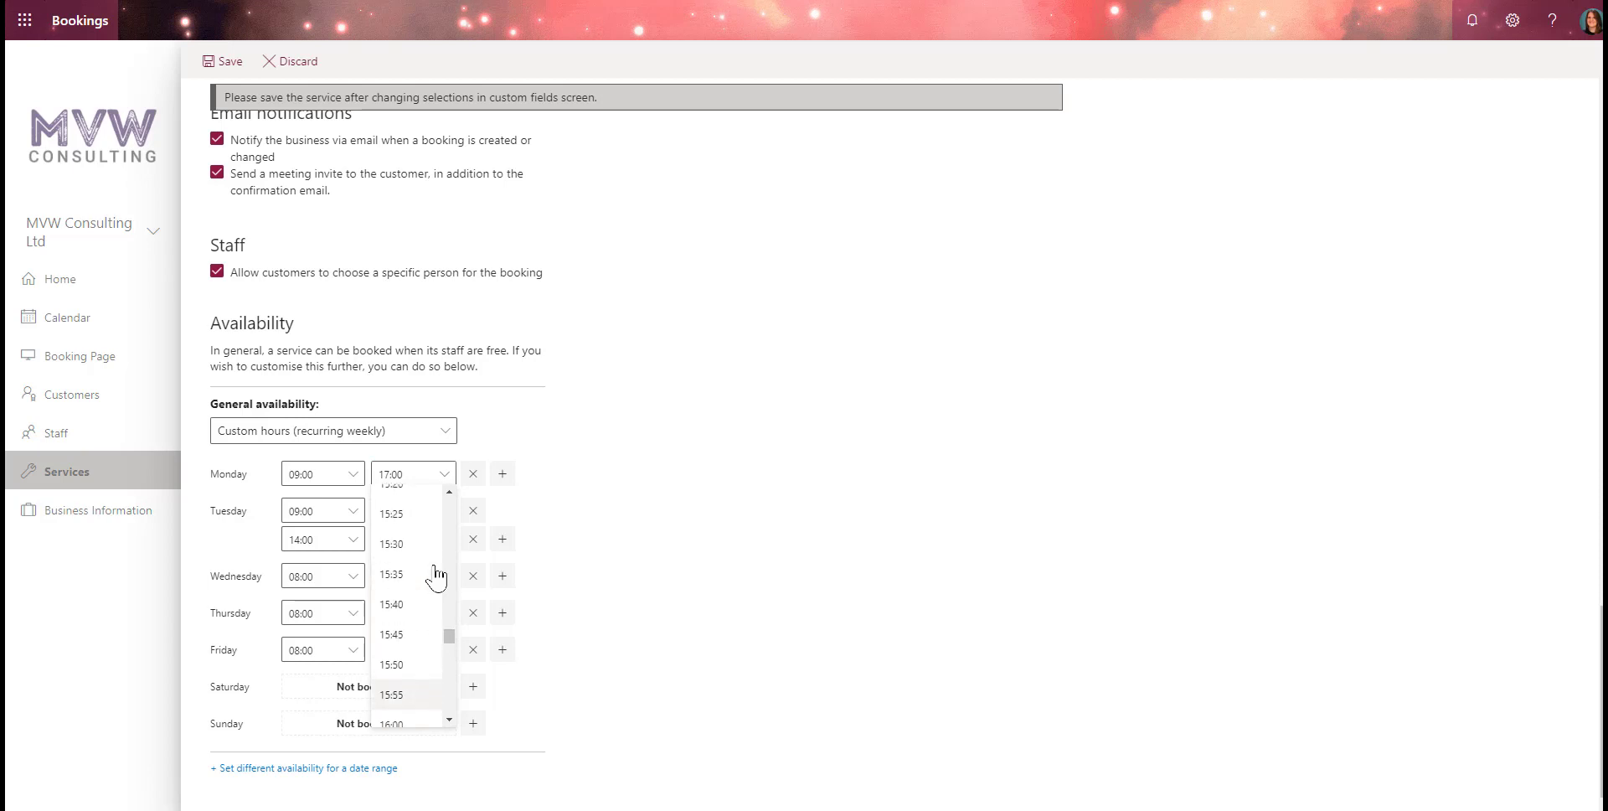
scroll(435, 578, up, 7)
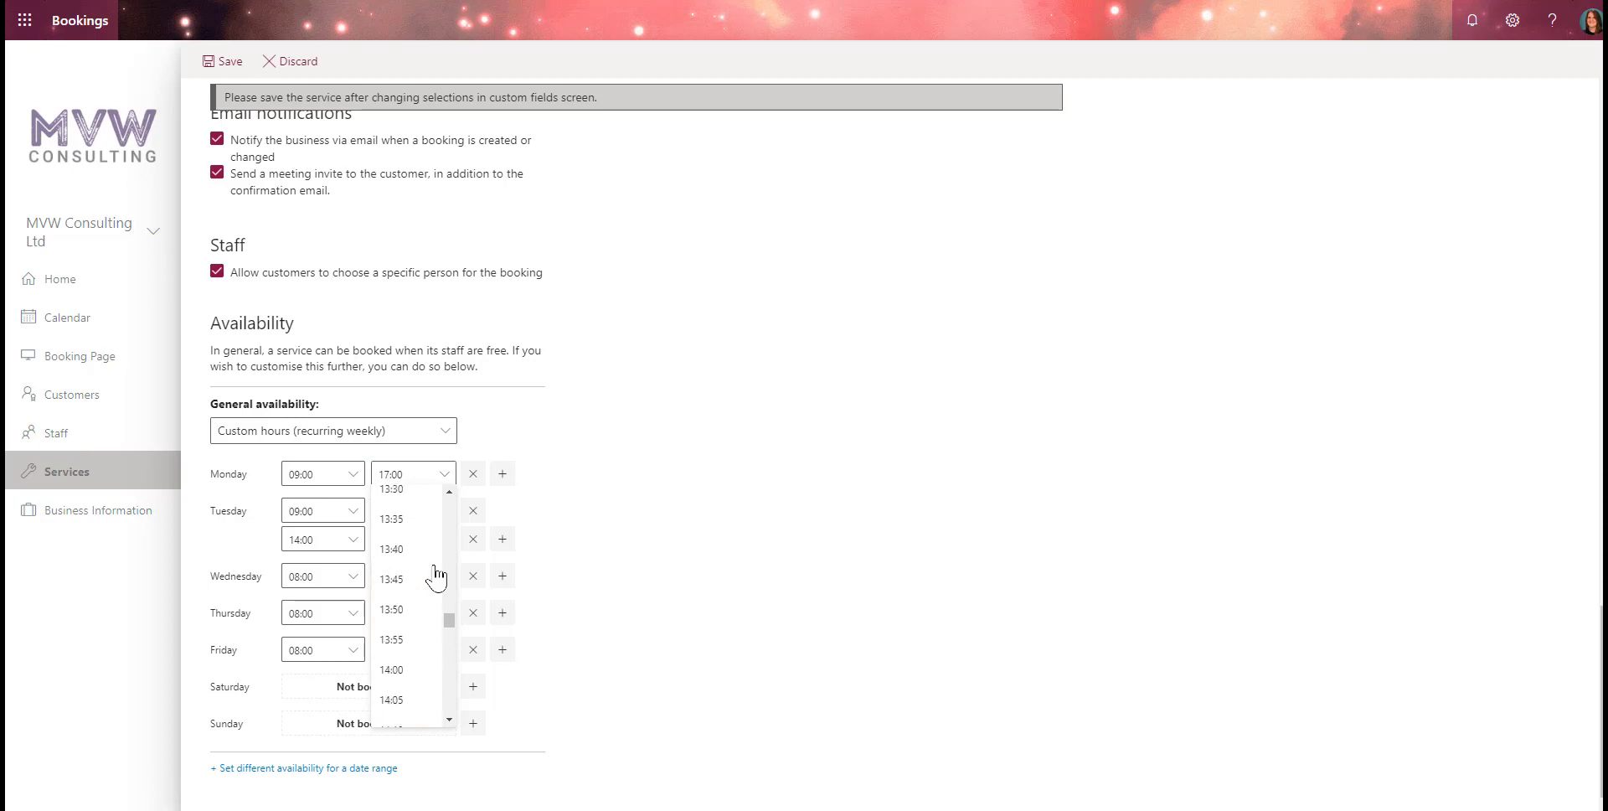
scroll(436, 578, up, 4)
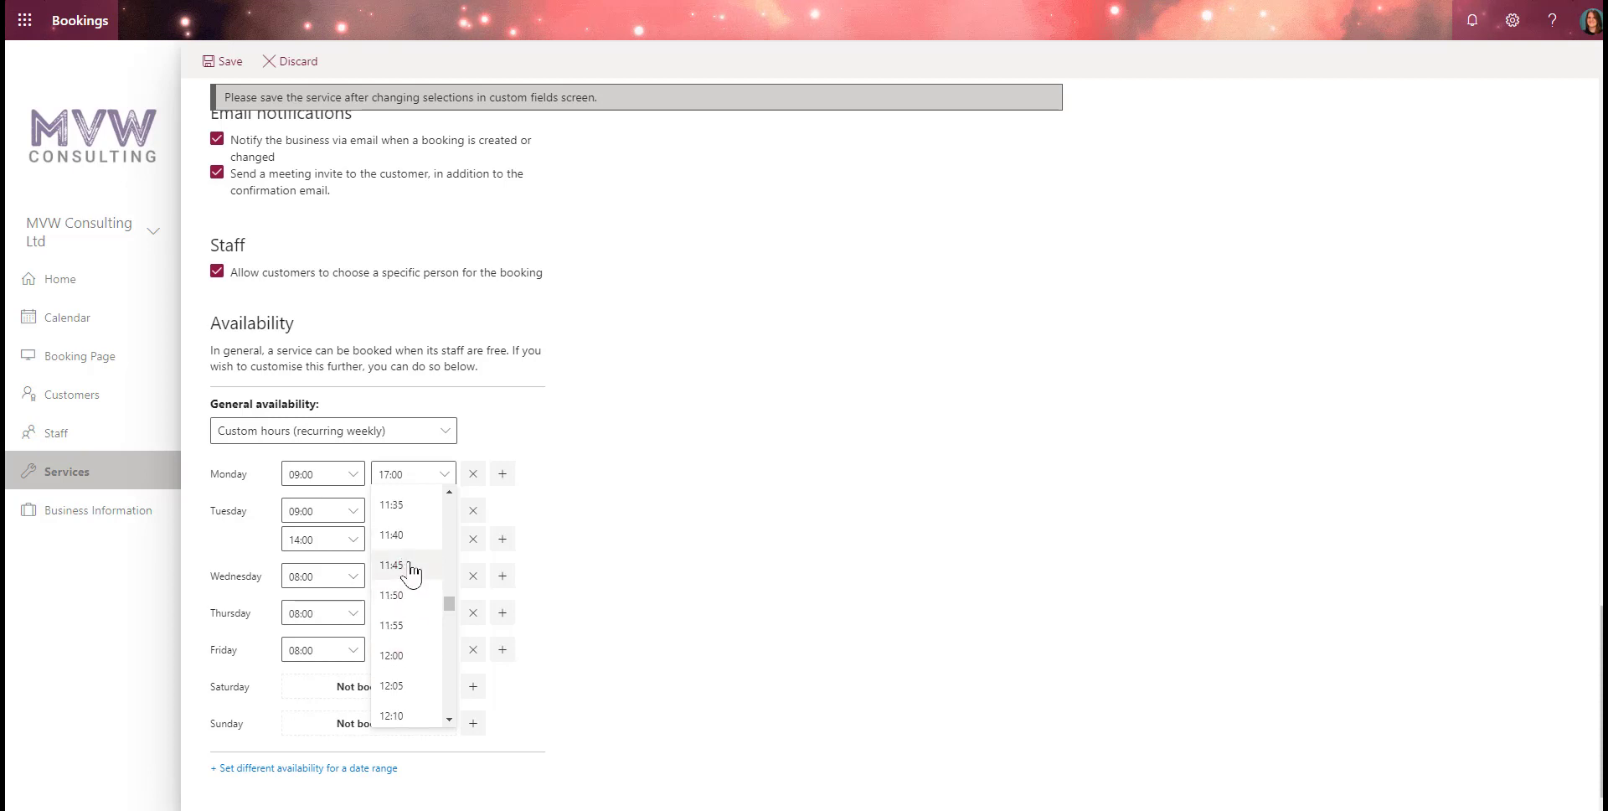
click(410, 565)
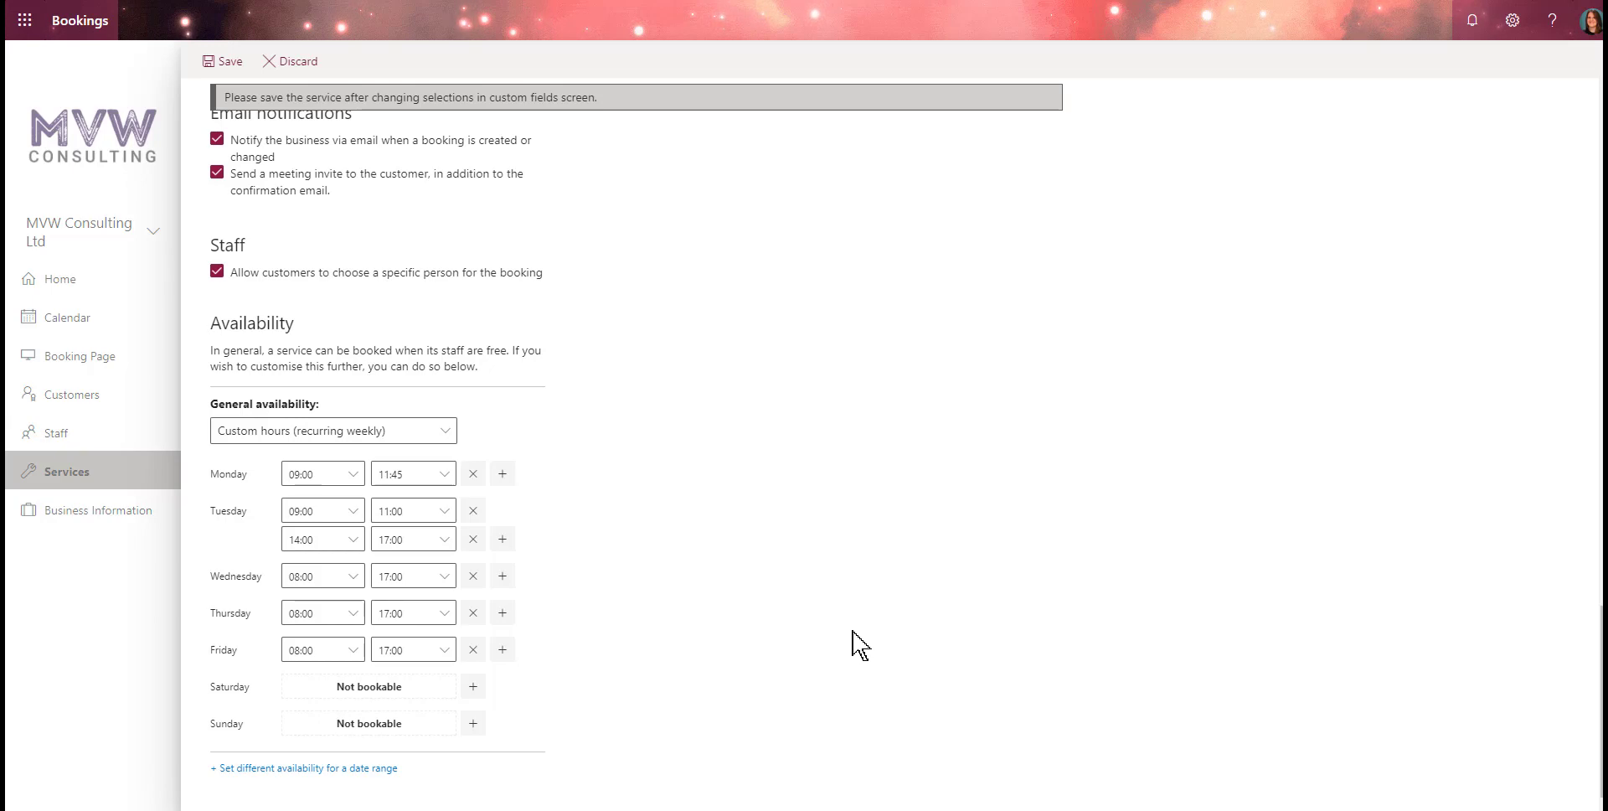
click(210, 61)
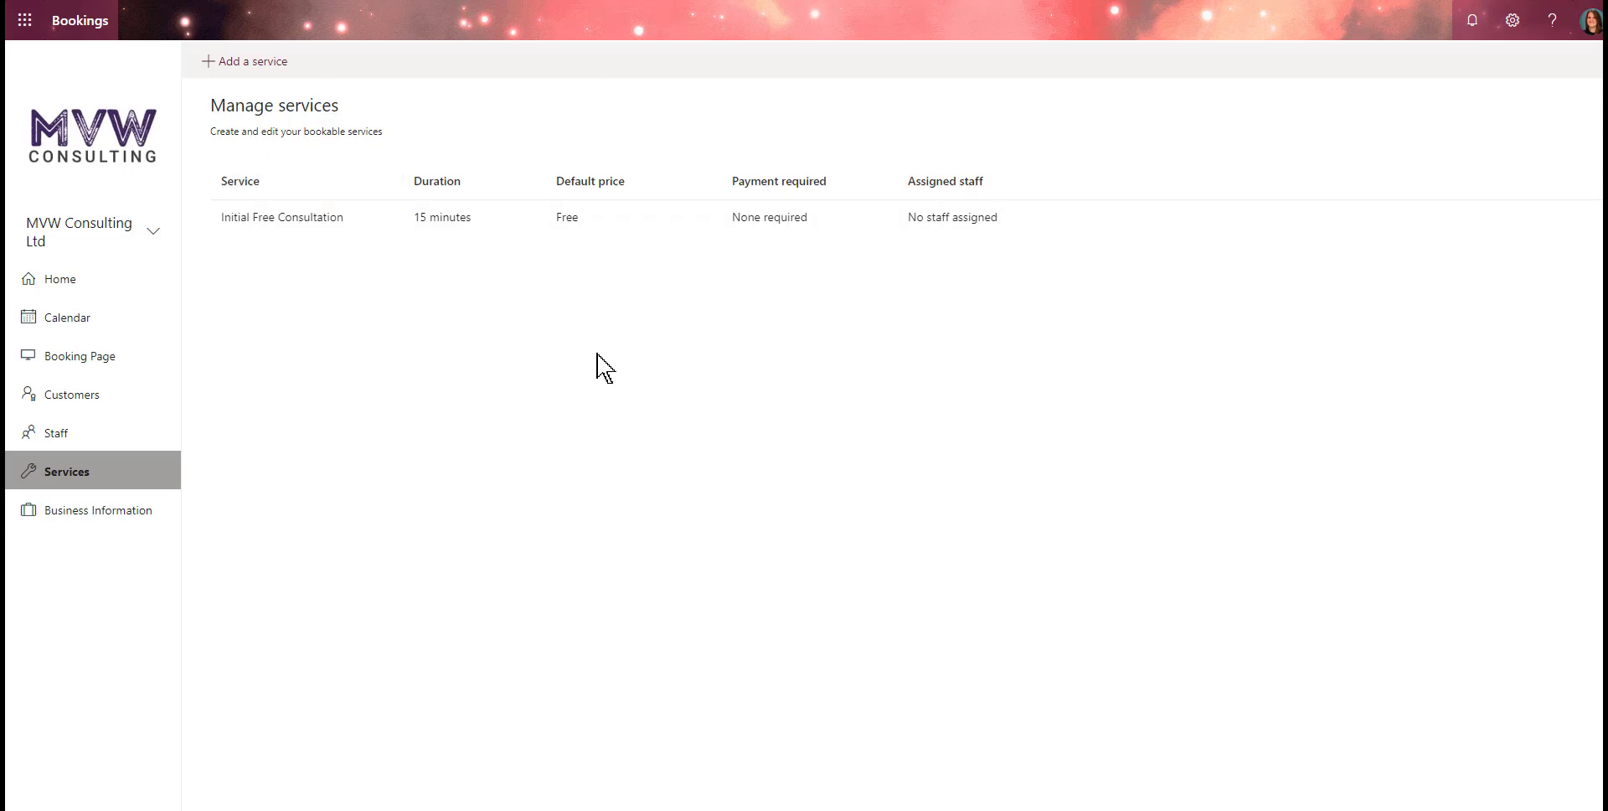
Add a new service named Premium Consultation and assign the third listed staff member to it.
click(266, 67)
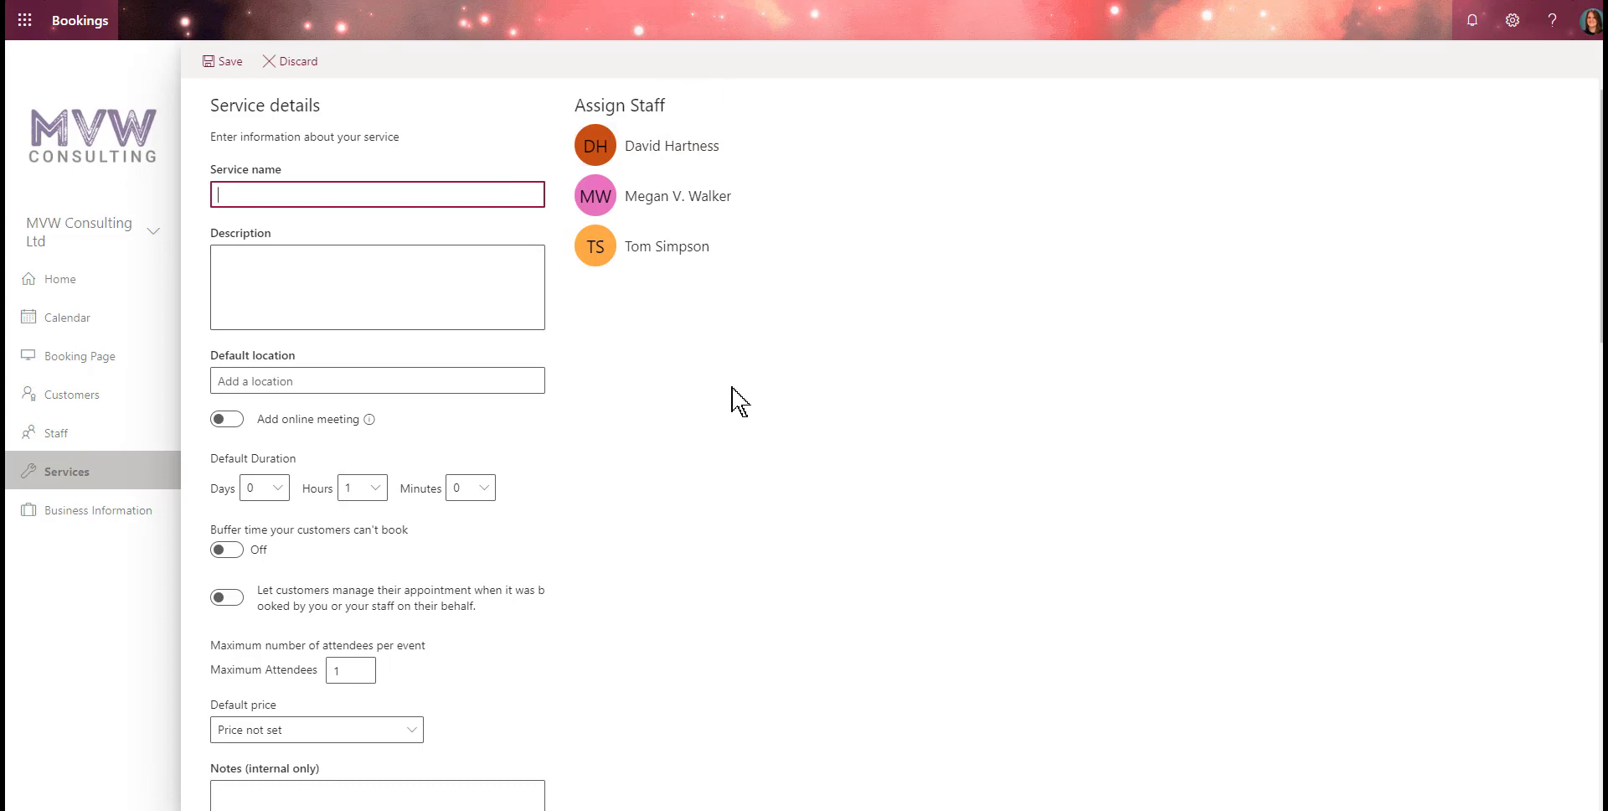
click(714, 257)
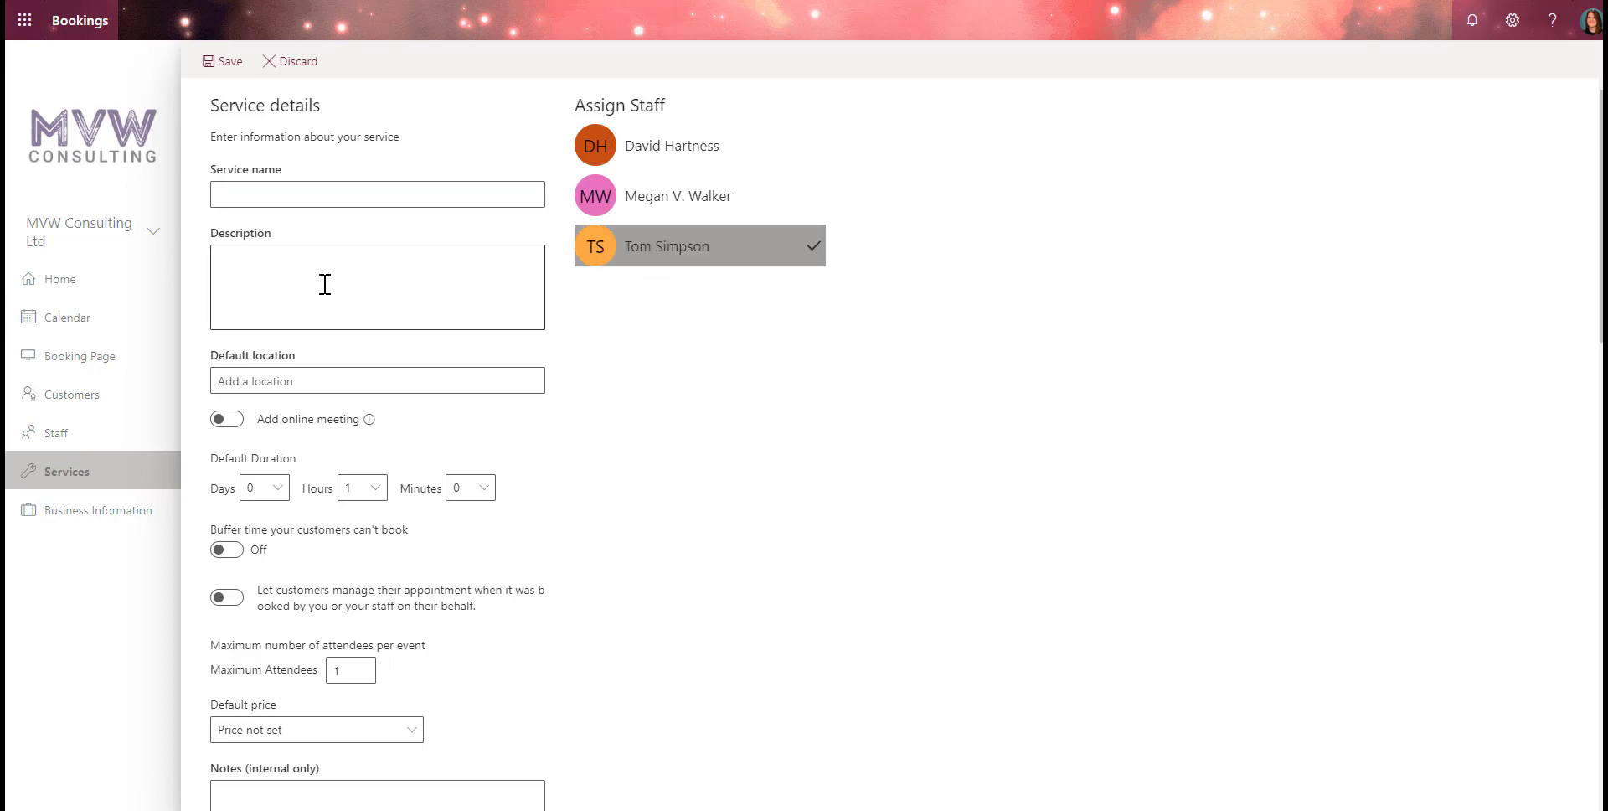
click(371, 196)
text(Premium)
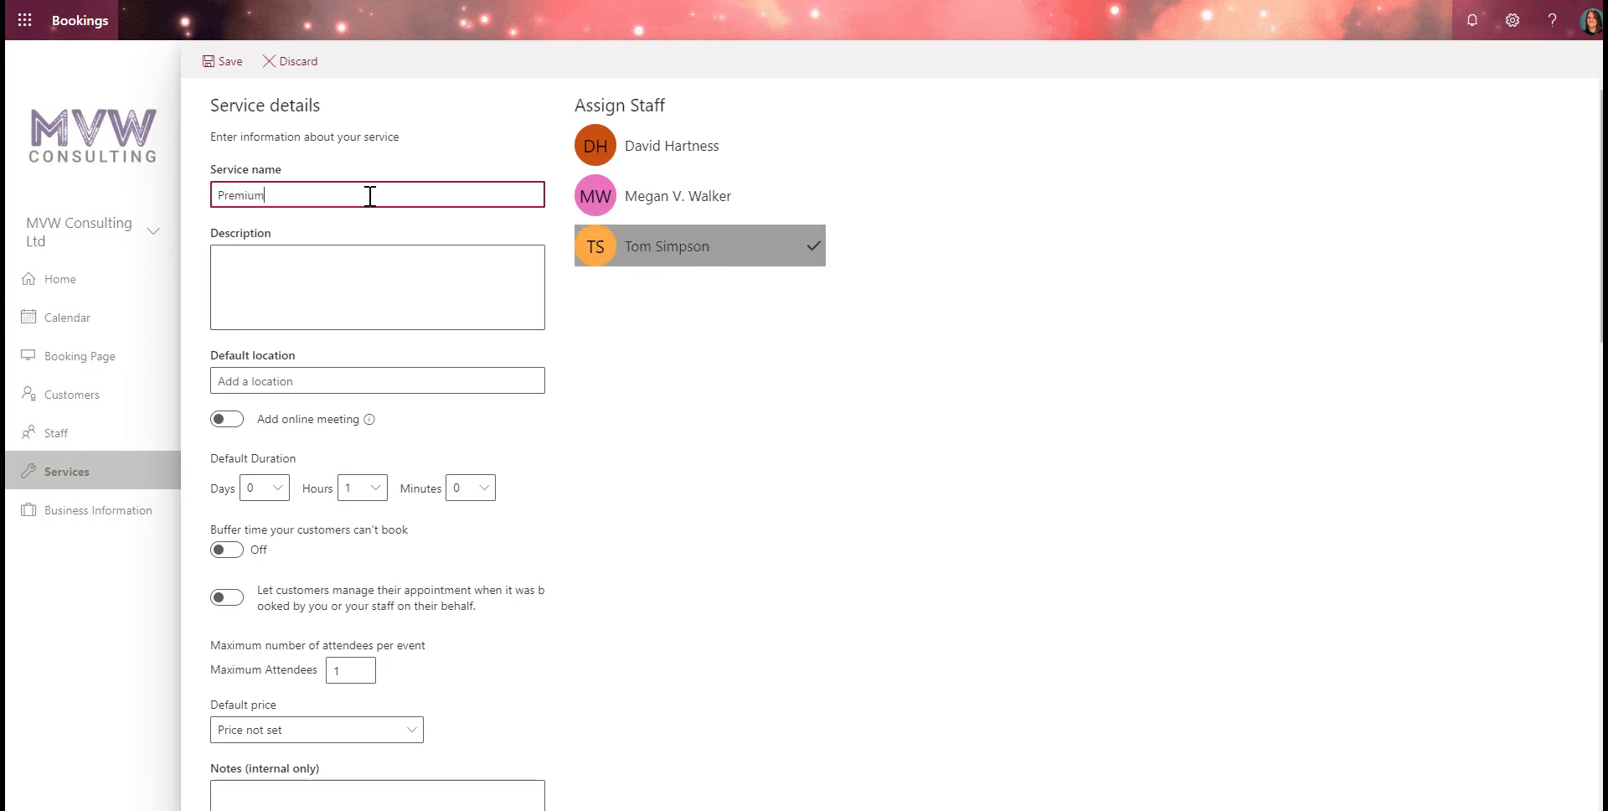
text( Consultation)
click(725, 349)
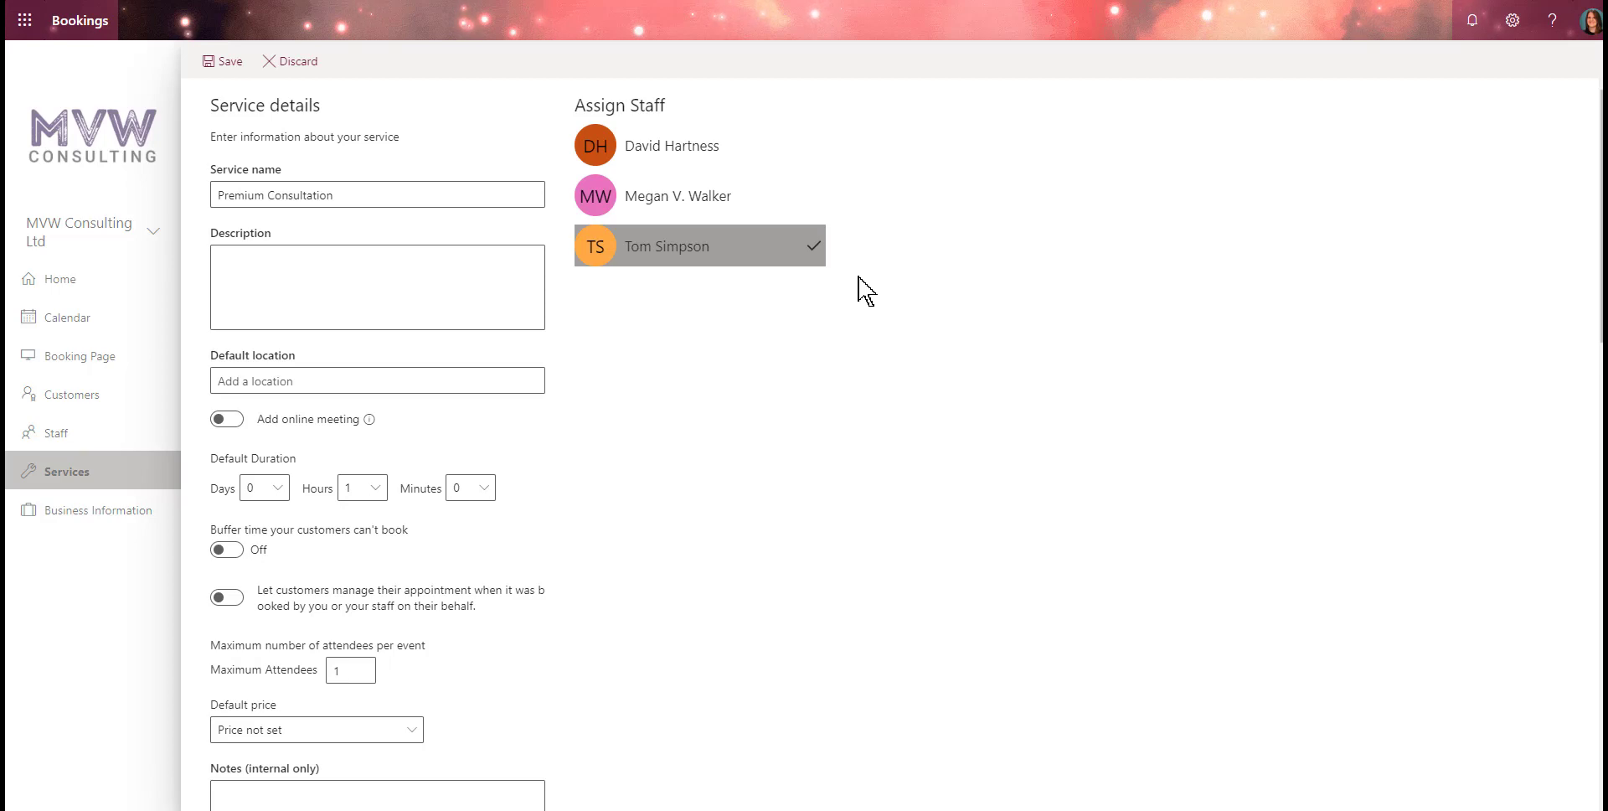
scroll(670, 296, down, 15)
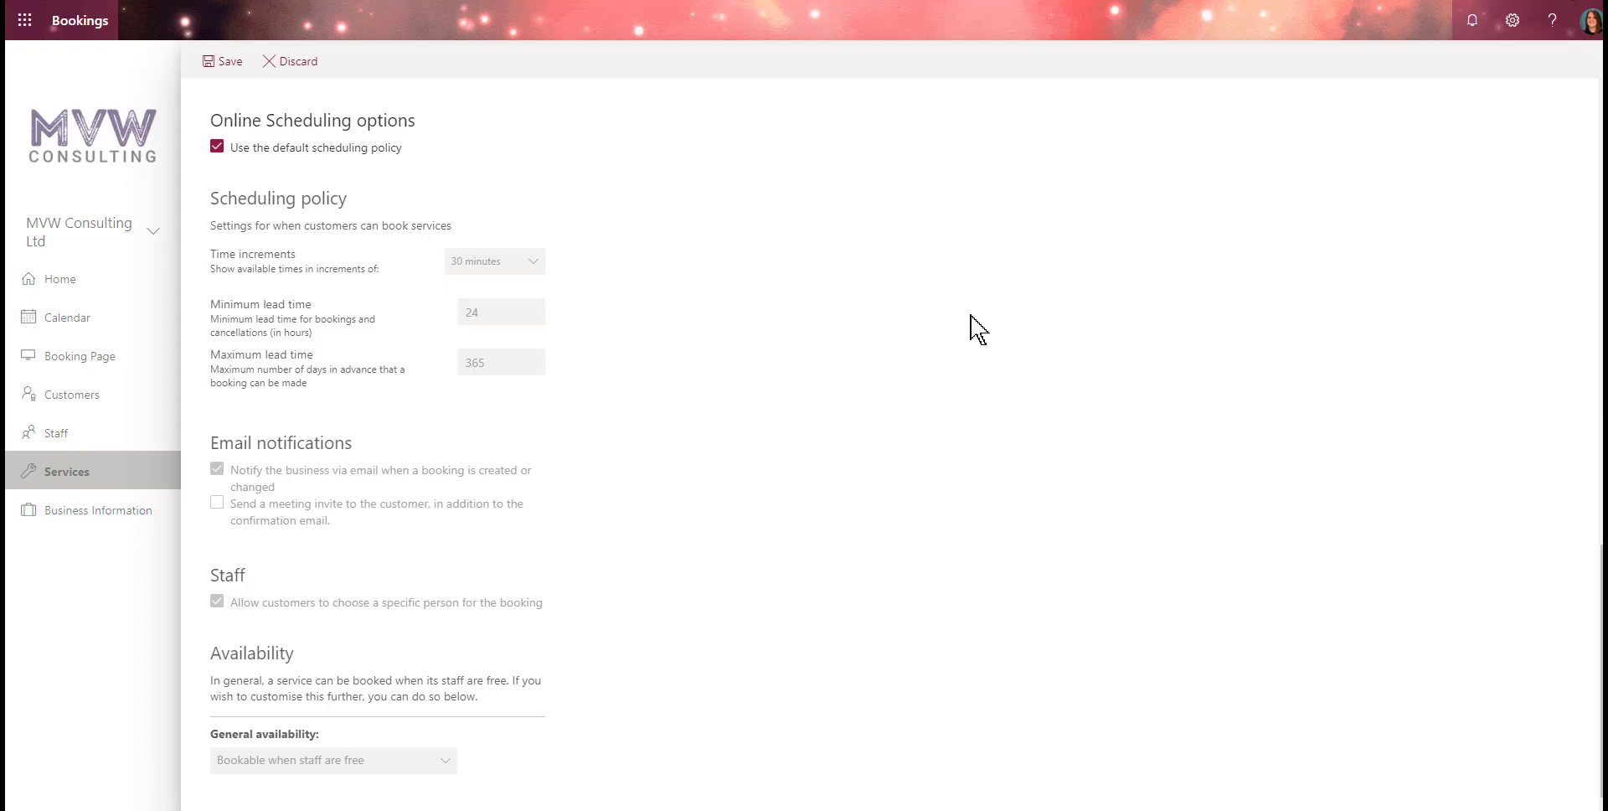
scroll(972, 322, up, 15)
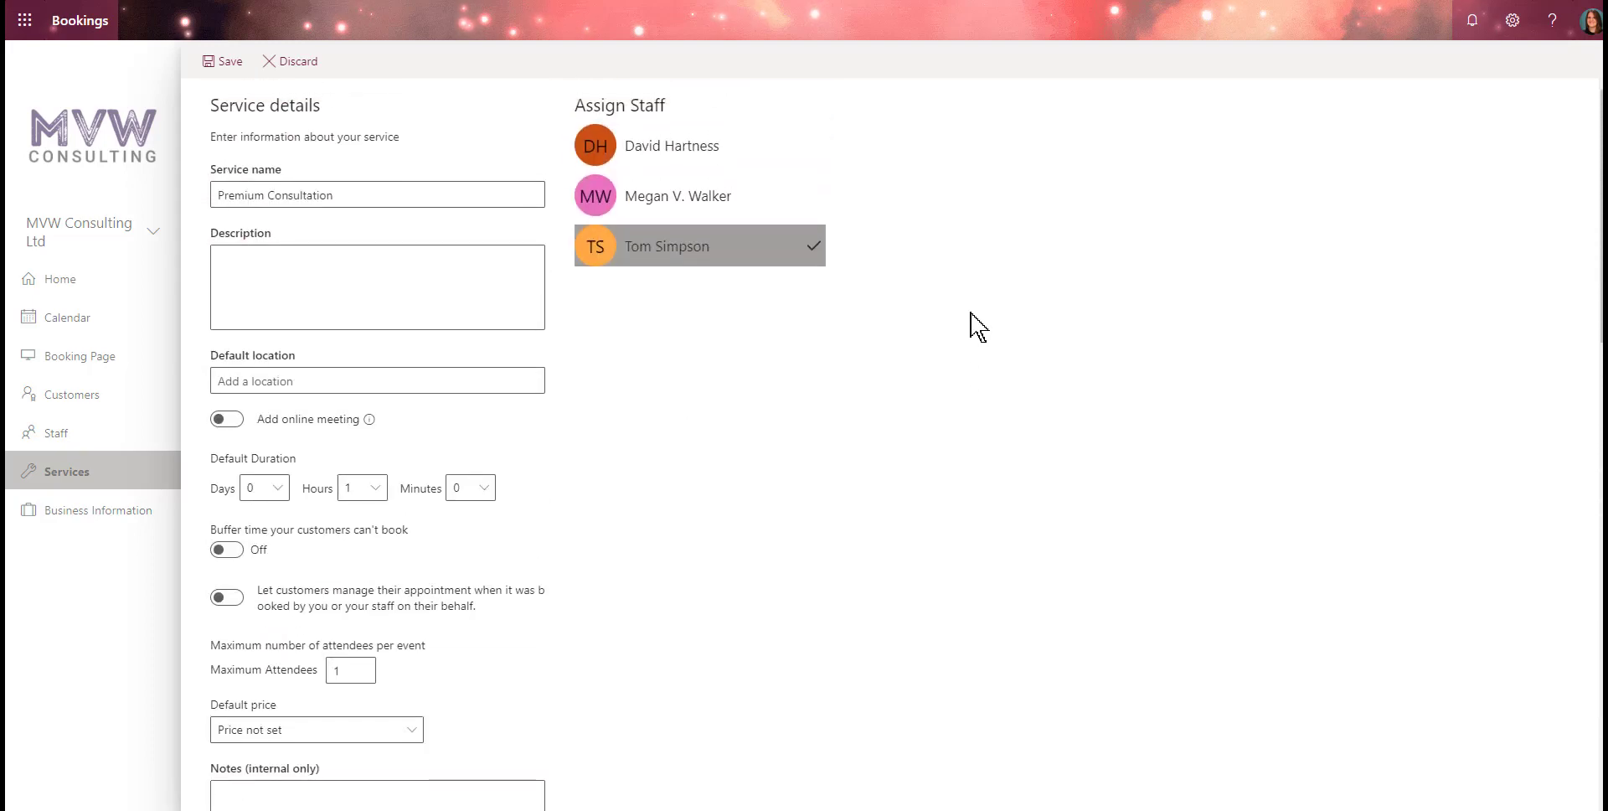